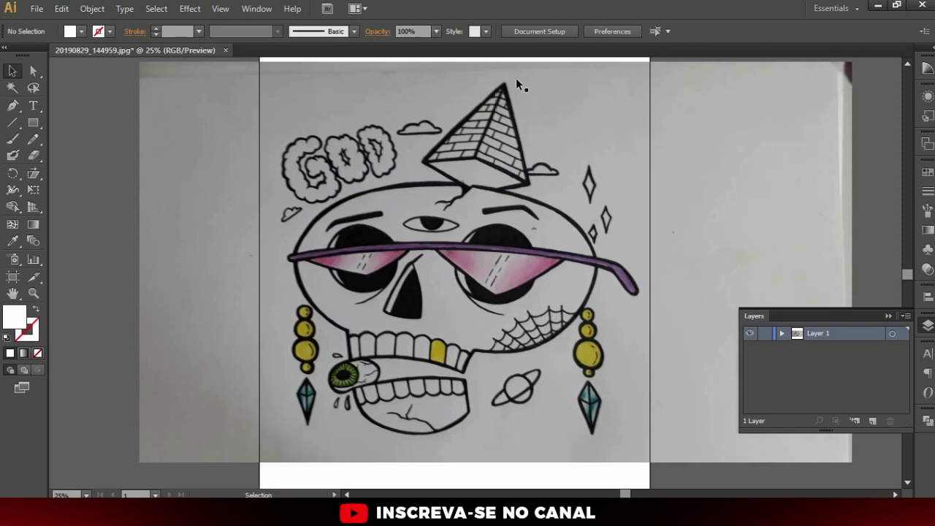
- Fade the placed skull sketch to 70% opacity and lock Layer 1
scroll(503, 295, "down", 2)
scroll(472, 92, "up", 4)
scroll(450, 70, "down", 2)
left_click(437, 32)
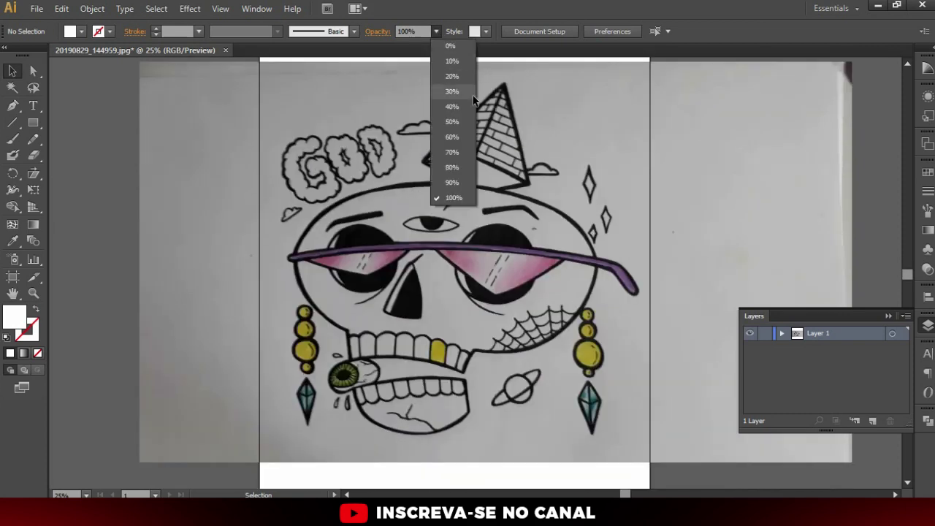
left_click(465, 199)
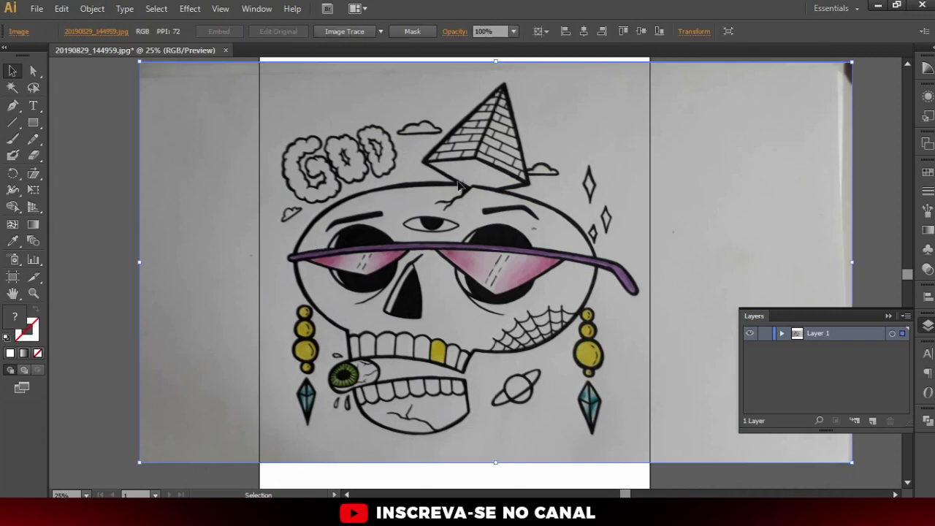
left_click(514, 31)
left_click(522, 151)
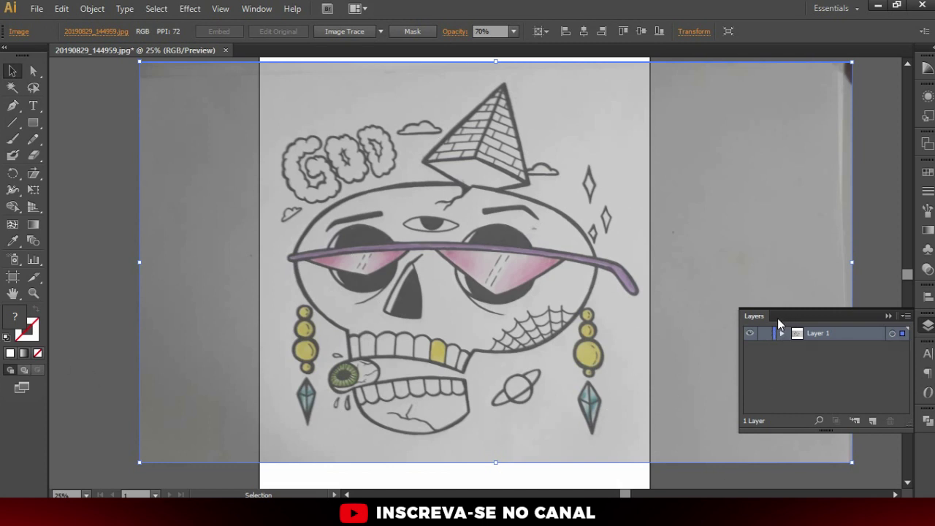
left_click(766, 334)
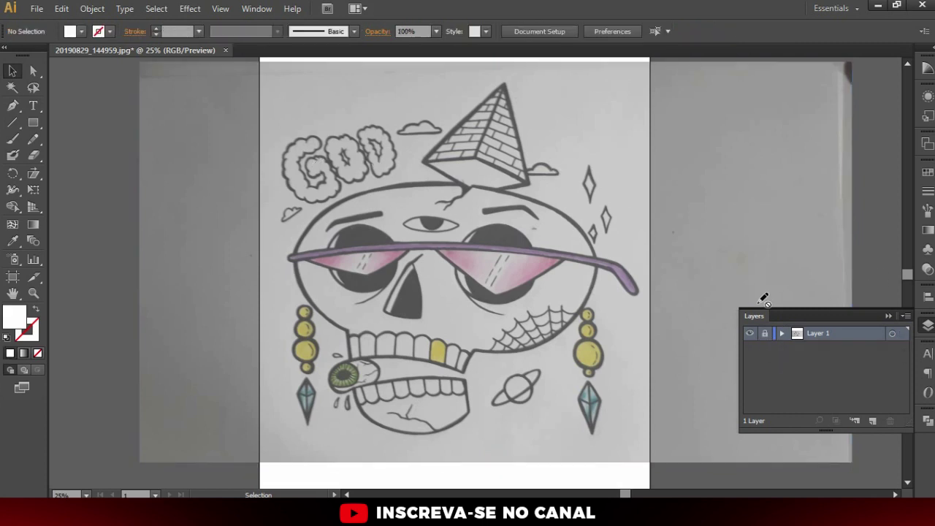
- Add a new Layer 2 above the locked sketch layer
left_click(876, 422)
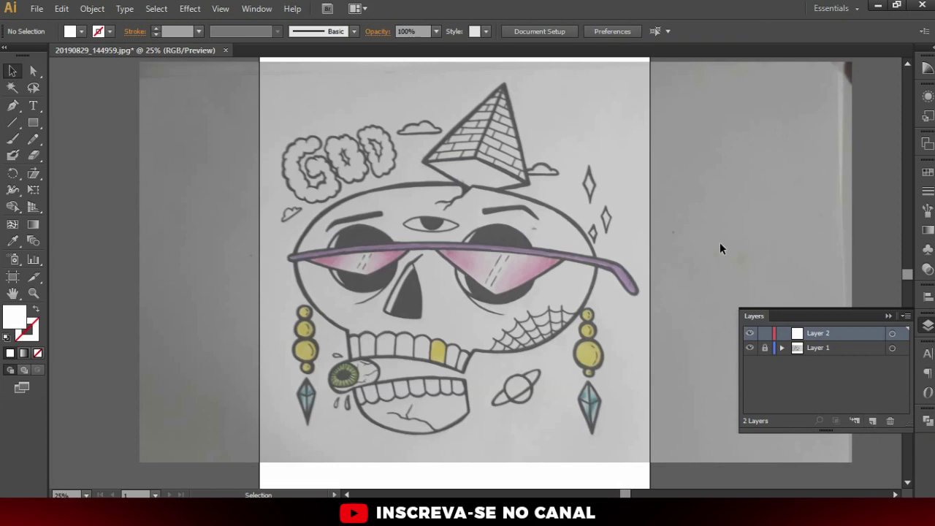
key("p")
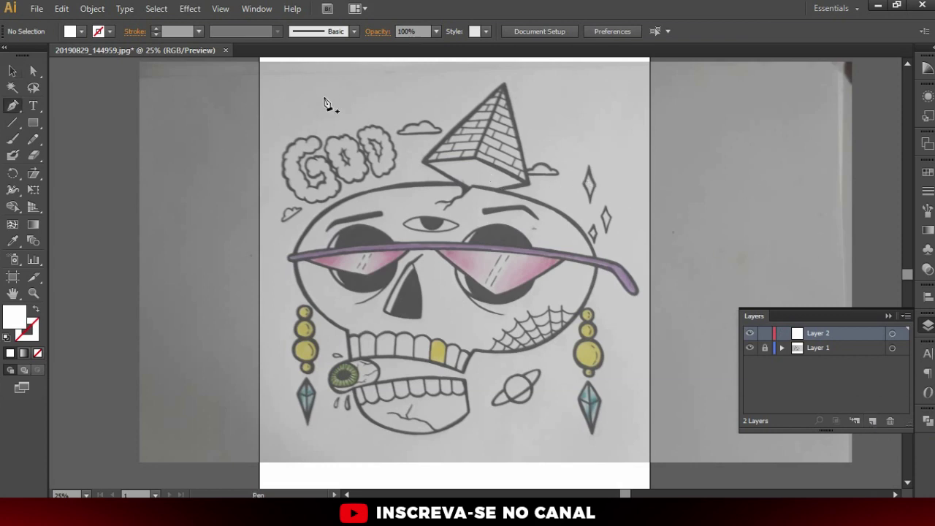
scroll(486, 128, "up", 3)
scroll(420, 321, "up", 1, "alt")
scroll(402, 249, "down", 3)
scroll(557, 194, "up", 3)
scroll(508, 362, "up", 1)
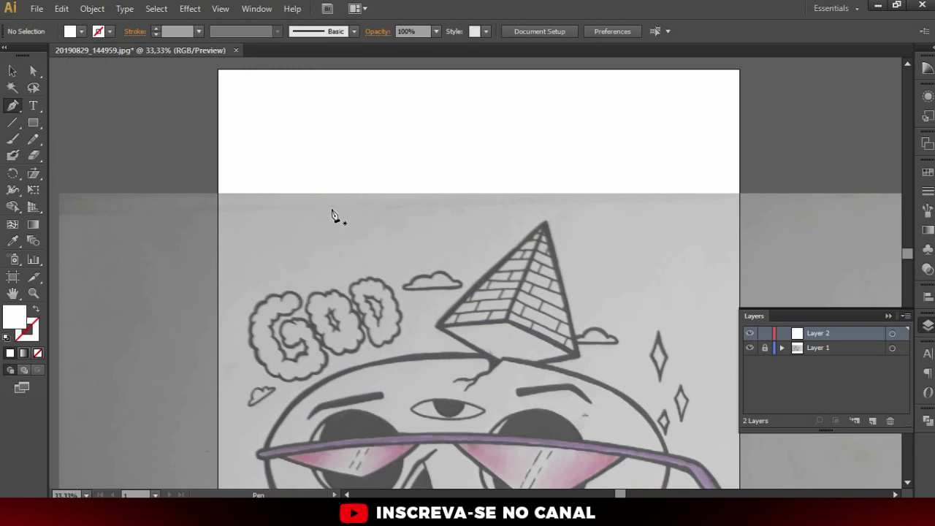
scroll(329, 225, "down", 1)
- Draw a trial pen shape beside the sketch, then delete it
left_click(218, 191)
left_click(138, 241)
left_click(179, 343)
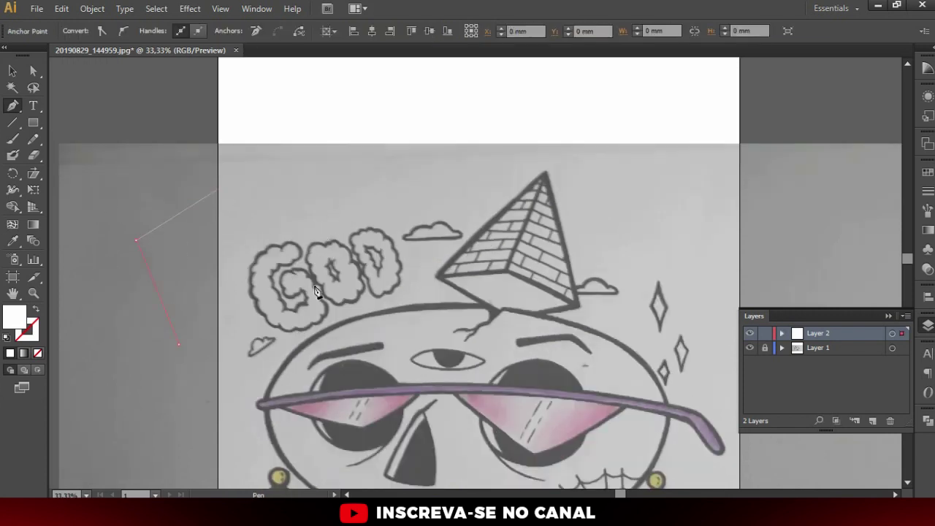
left_click(314, 287)
left_click(285, 197)
left_click(224, 243)
left_click(253, 160)
left_click(349, 162)
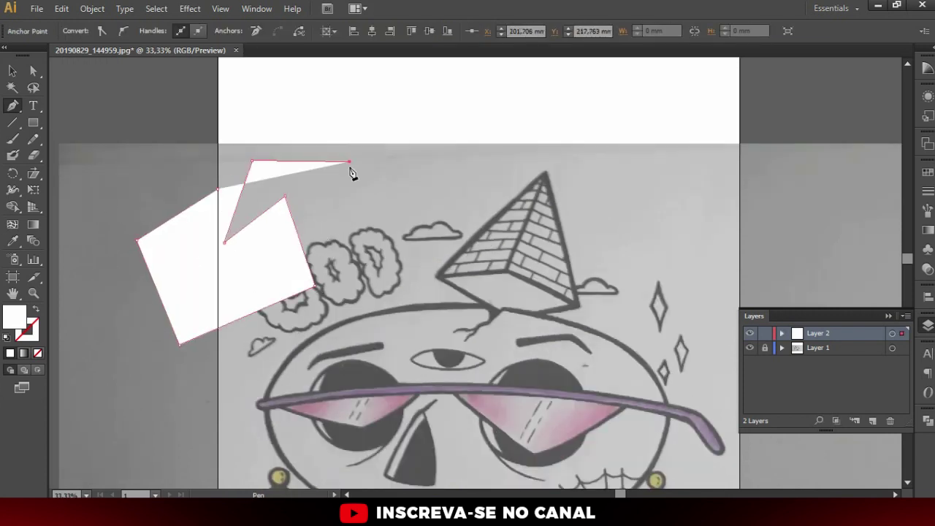
left_click(434, 161)
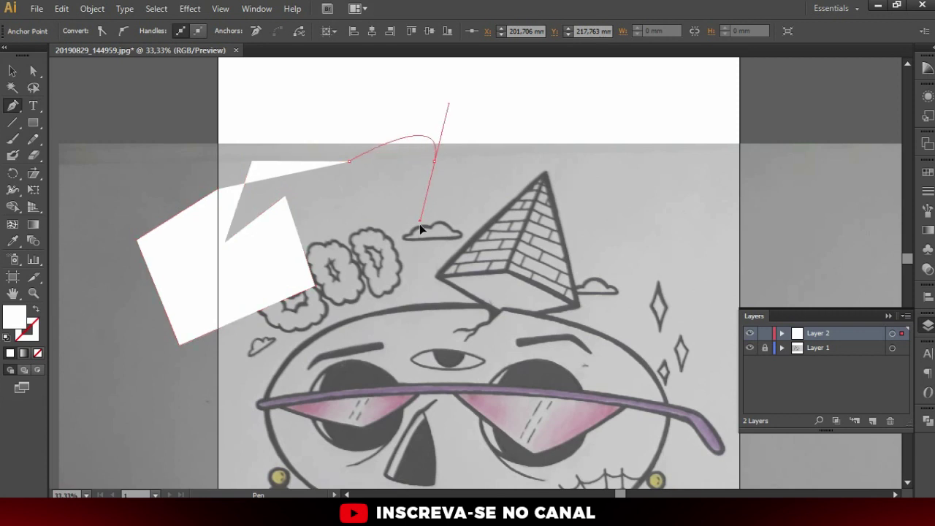
left_click_drag(434, 174, 415, 247)
left_click(432, 255)
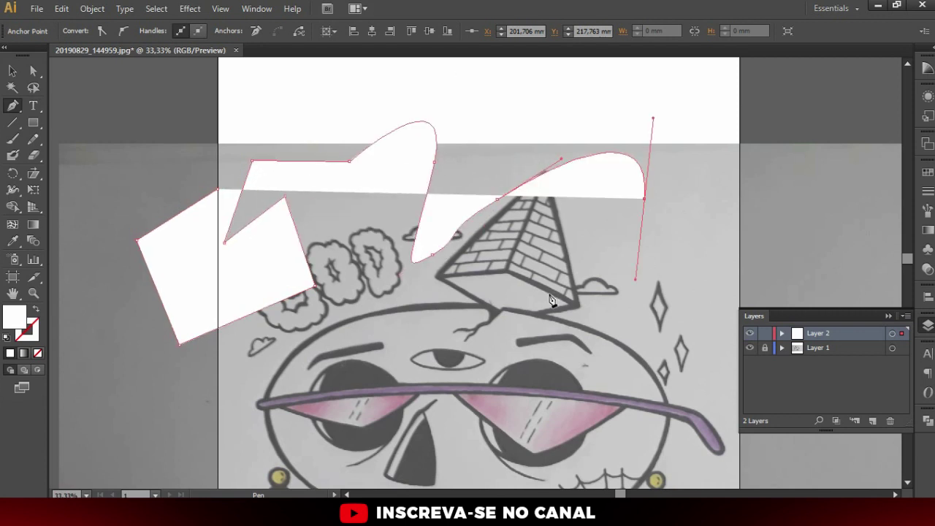
left_click_drag(518, 167, 654, 115)
key("Delete")
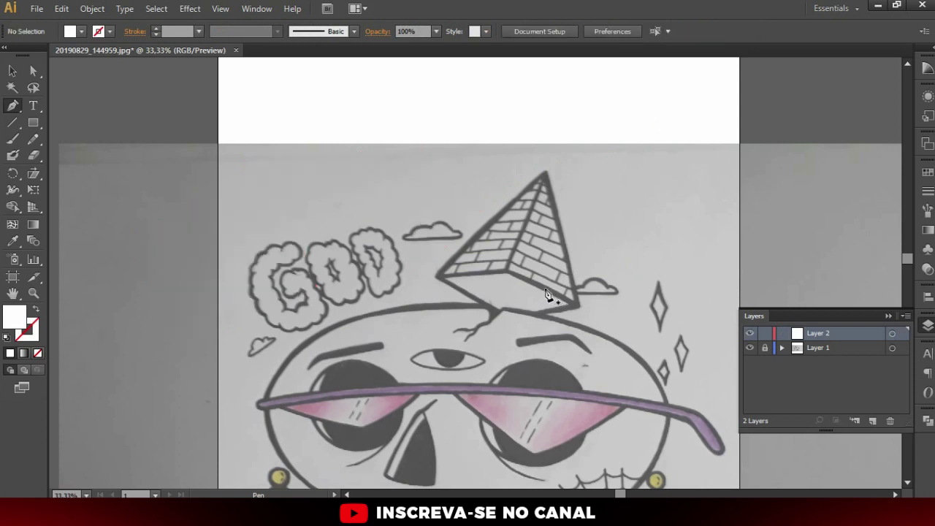
- Draw a second trial curved pen path over the GOD lettering
left_click(285, 170)
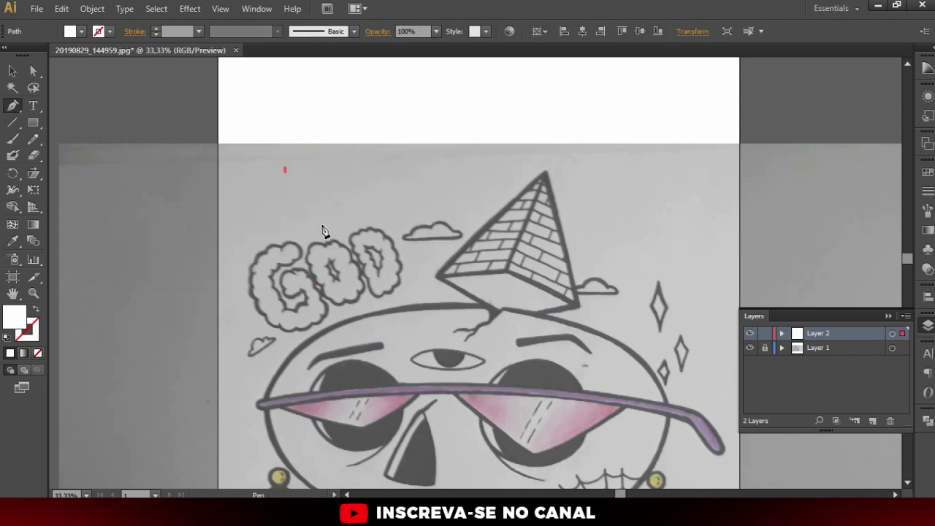
left_click_drag(348, 216, 422, 170)
mouse_move(422, 166)
left_mouse_down()
mouse_move(432, 273)
mouse_move(420, 176)
left_mouse_up()
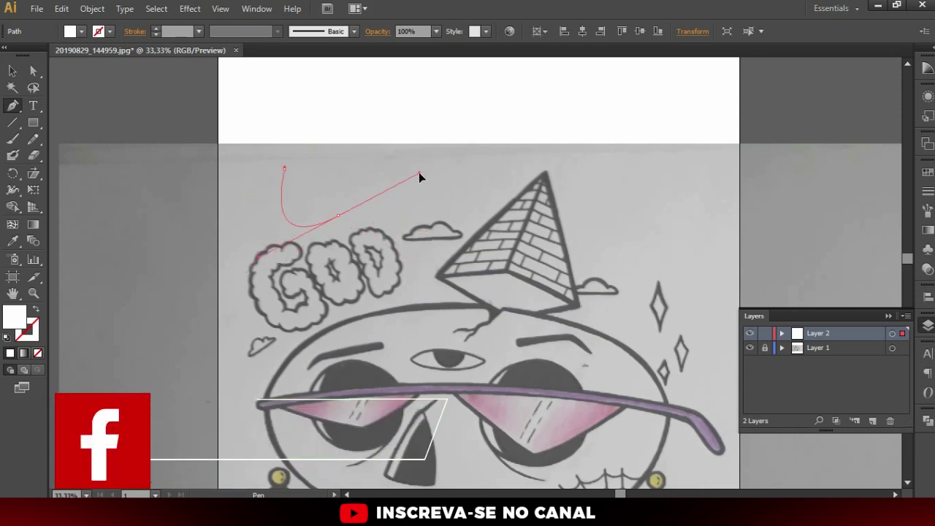
mouse_move(420, 177)
left_mouse_down()
mouse_move(434, 211)
mouse_move(450, 176)
mouse_move(451, 184)
mouse_move(413, 292)
mouse_move(369, 304)
left_mouse_up()
left_click_drag(264, 322, 219, 285)
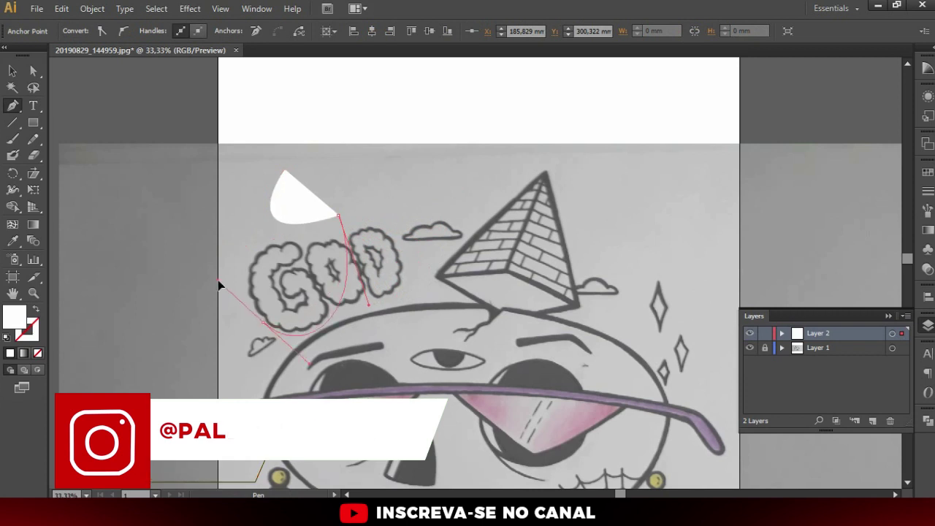
left_click(240, 369)
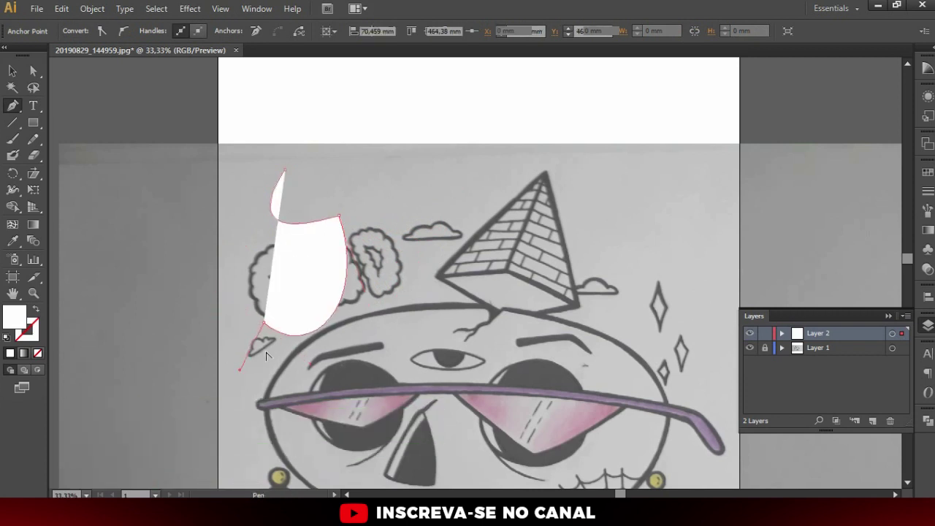
left_click_drag(409, 358, 468, 207)
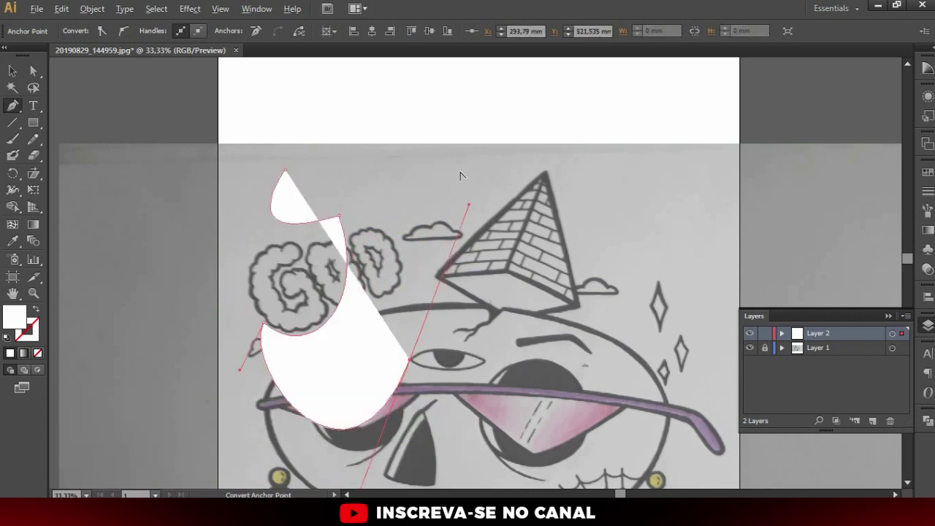
left_click(470, 210, "alt")
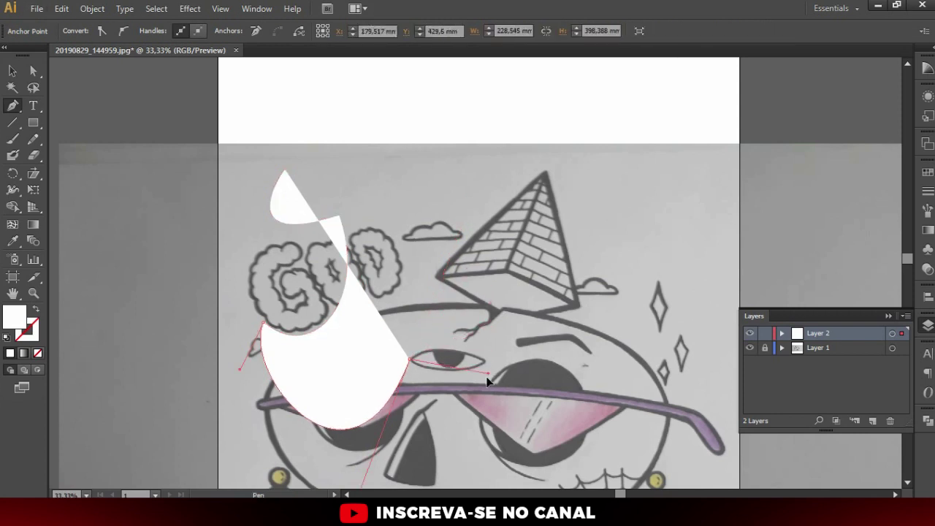
left_click(474, 432)
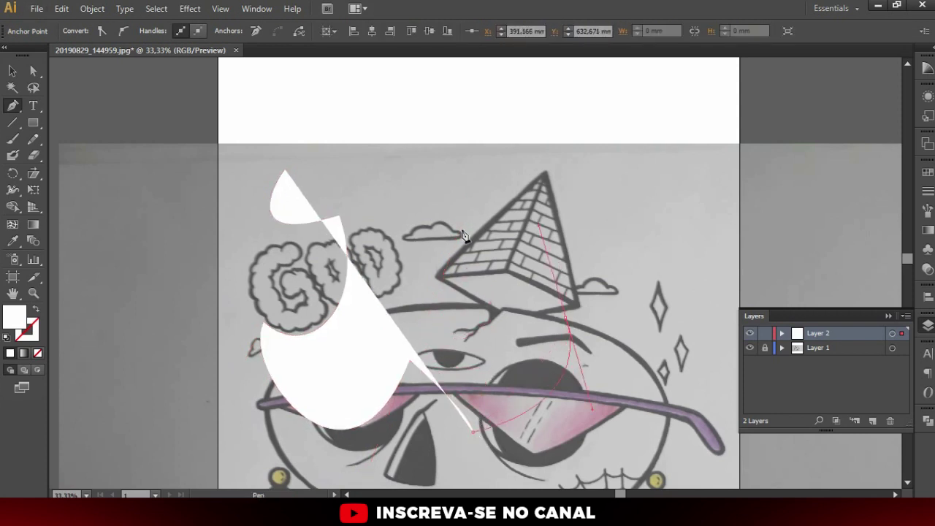
left_click_drag(400, 229, 360, 191)
- Discard the second trial shape and zoom the view to 50%
key("v")
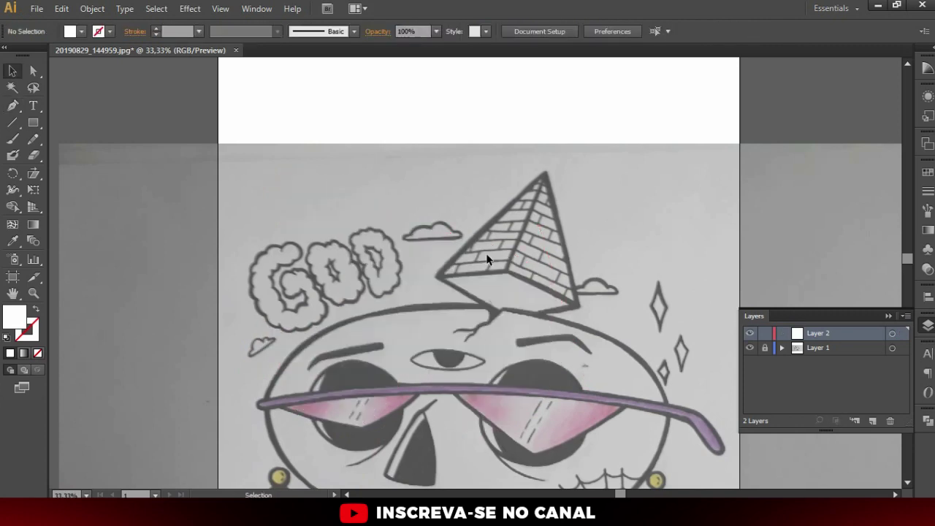
scroll(475, 277, "down", 5)
scroll(505, 81, "up", 3)
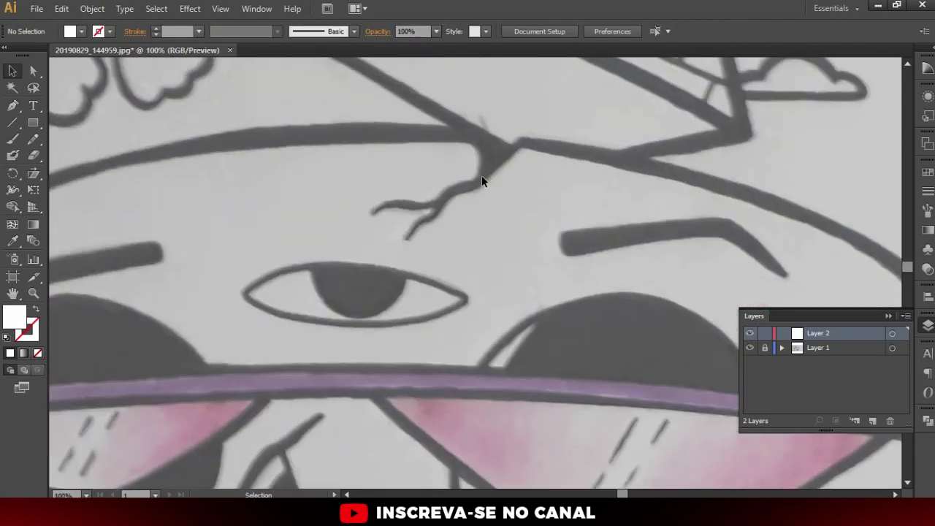
scroll(354, 192, "up", 1)
scroll(372, 265, "down", 3)
scroll(443, 240, "up", 1)
scroll(453, 241, "down", 3)
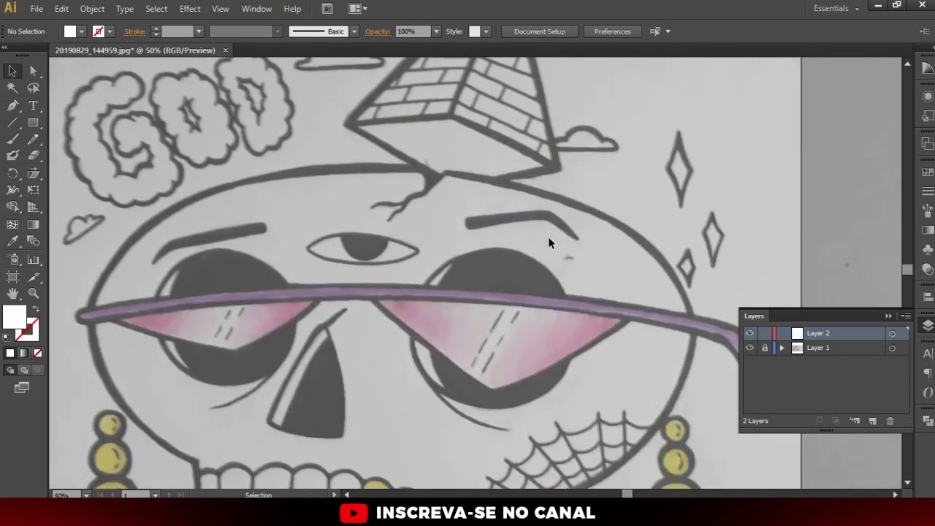
scroll(540, 244, "down", 1)
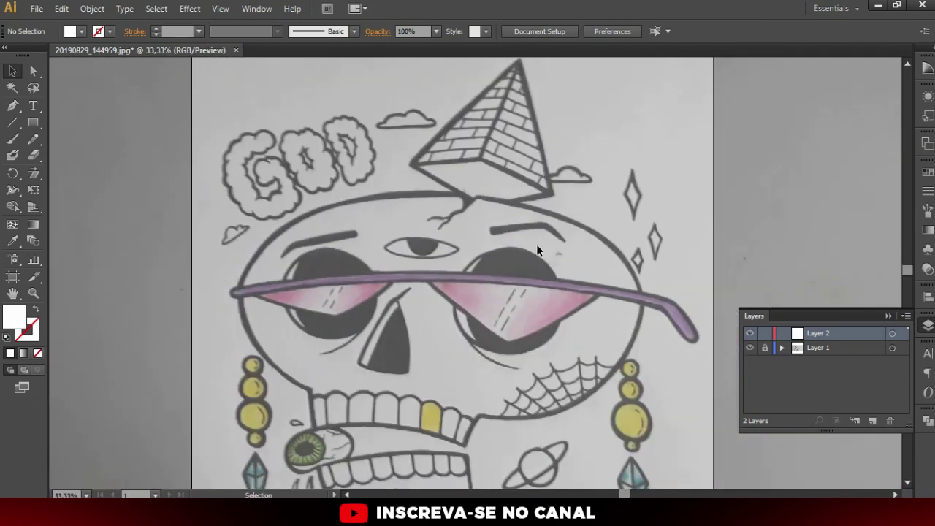
scroll(536, 244, "up", 2)
scroll(479, 239, "up", 1)
- Swap fill and stroke so new paths get no fill and a 1 pt black outline
key("p")
scroll(442, 269, "up", 2)
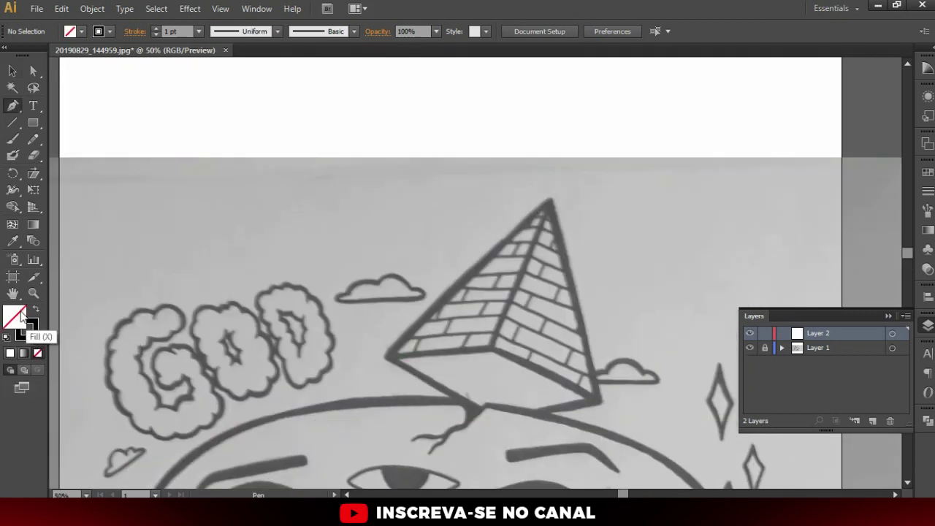
left_click(36, 309)
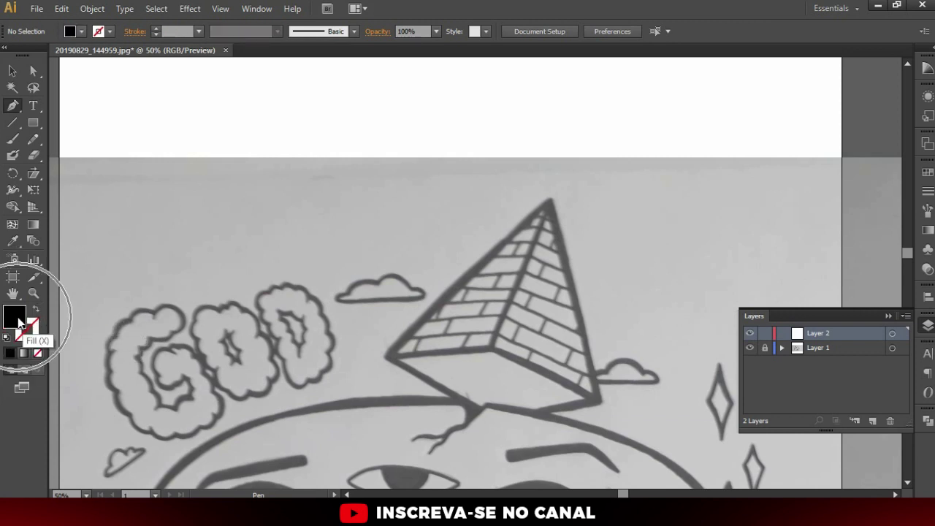
left_click(35, 309)
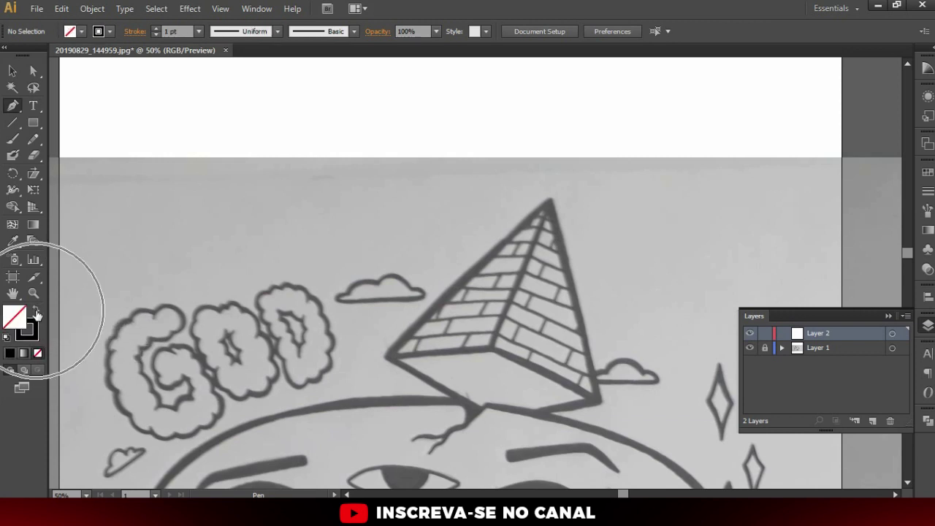
scroll(560, 202, "down", 4)
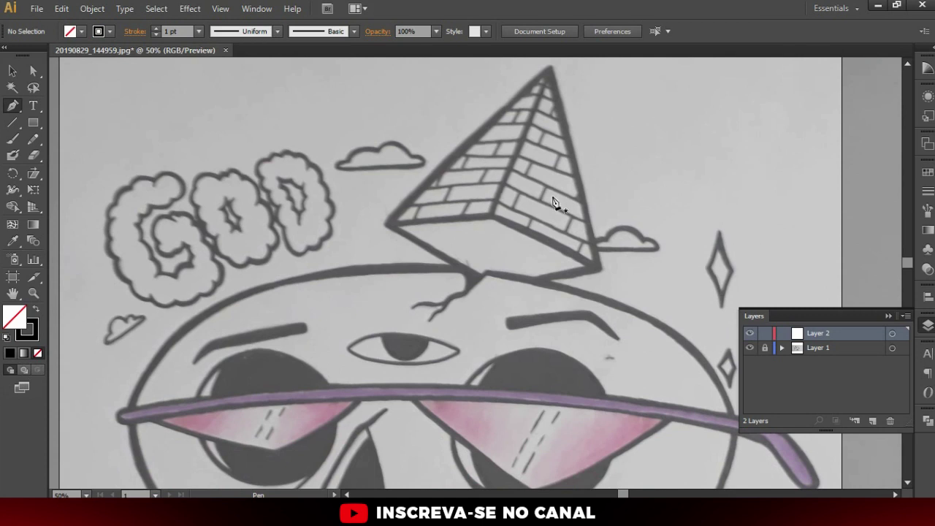
scroll(564, 220, "up", 2)
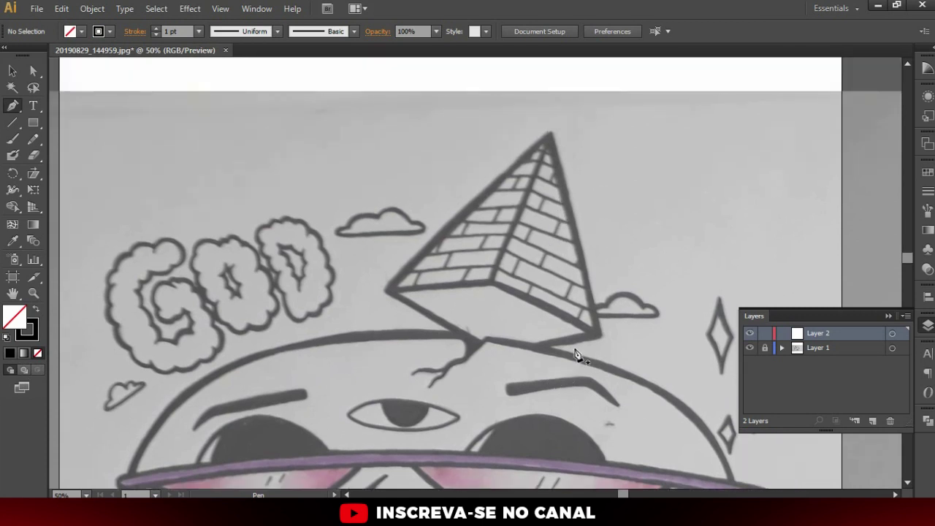
- Trace the pyramid outline as a closed pen path and select it
left_click(598, 337)
left_click(550, 134)
left_click(387, 290)
left_click(467, 338)
left_click(535, 346)
key("v")
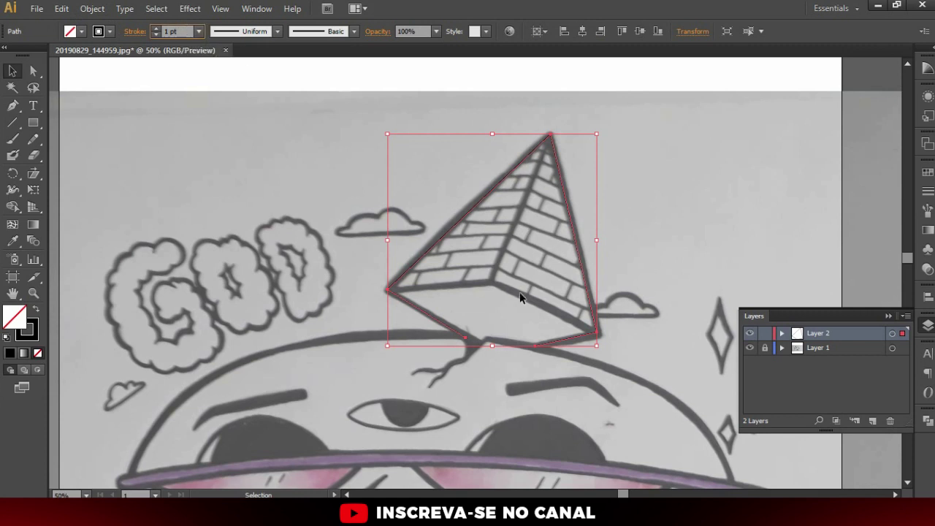
left_click(431, 149)
left_click_drag(524, 227, 524, 228)
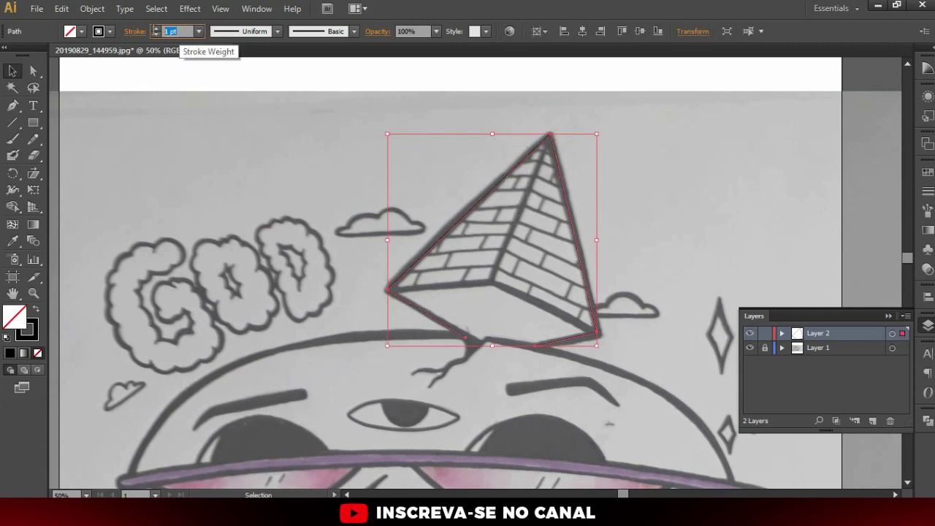
- Give the pyramid outline a 14 pt stroke with Round Join corners
left_click(156, 28)
left_click(156, 28)
left_click(155, 28)
left_click(173, 31)
type("14")
key("Return")
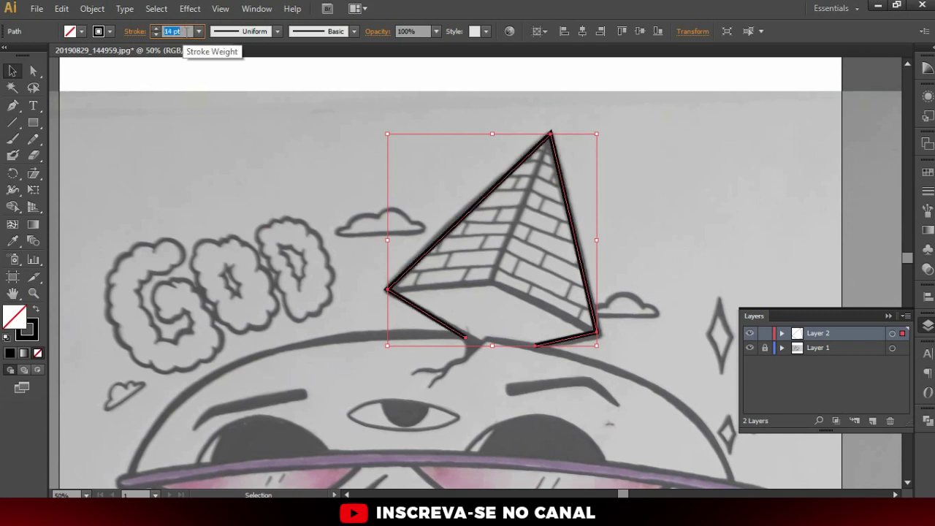
left_click(135, 31)
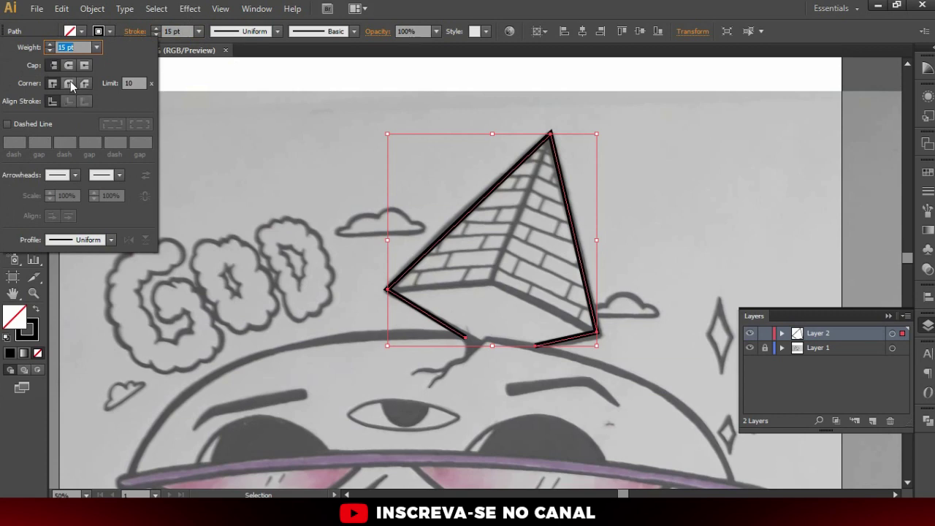
left_click(69, 84)
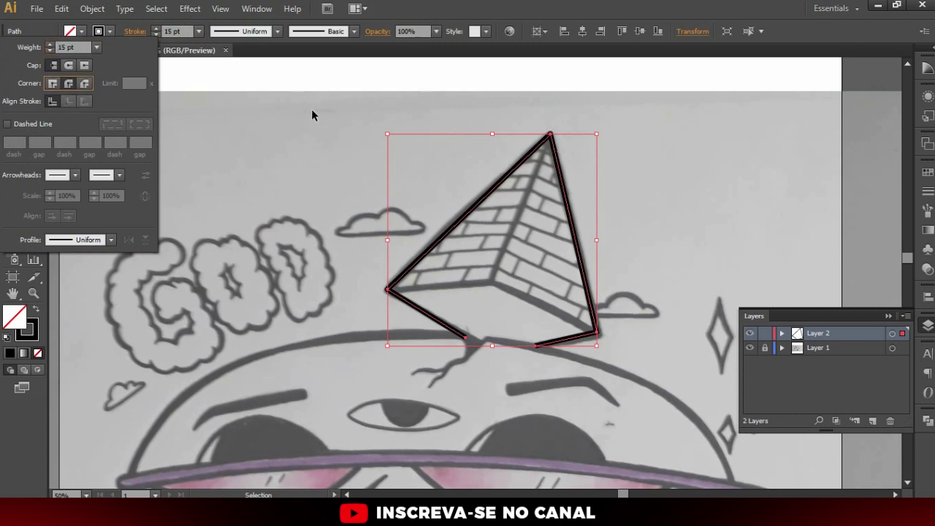
scroll(418, 209, "down", 1)
left_click(476, 265)
- Draw the pyramid's front edge line from the apex to the middle
left_click(382, 251)
left_click(522, 246)
left_click(661, 313)
scroll(557, 386, "up", 4)
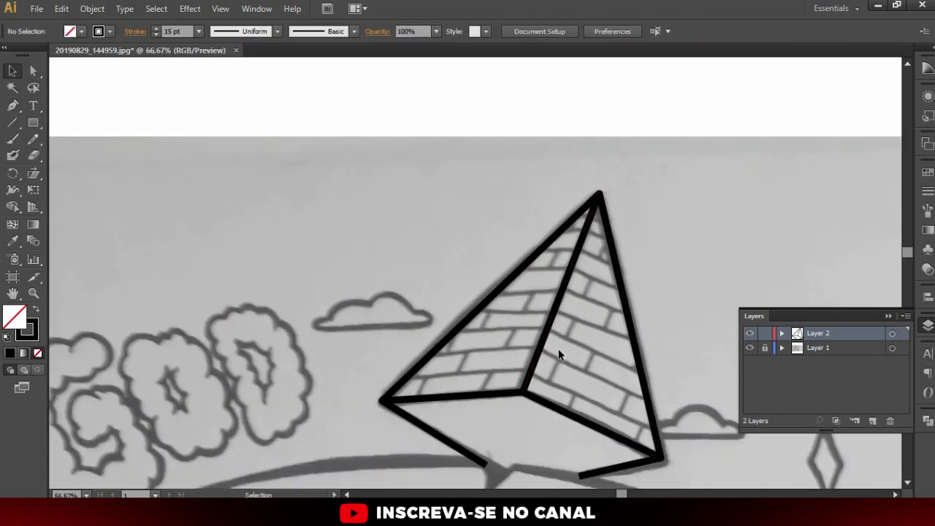
scroll(557, 378, "down", 3)
left_click(584, 313, "shift")
- Stack repeated copies of the brick-course line down the pyramid
key("ctrl+plus")
left_click_drag(557, 245, 591, 158)
key("ctrl+d")
key("ctrl+d")
key("ctrl+d")
key("ctrl+d")
key("ctrl+d")
scroll(483, 188, "up", 1)
left_click(483, 188)
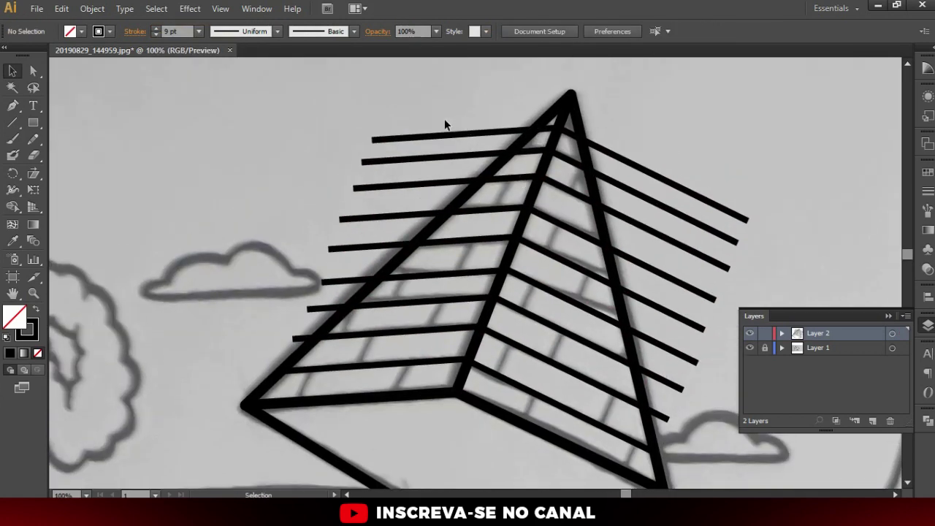
- Cut the top brick line at the apex with Scissors and delete its pieces
left_click(436, 141)
key("c")
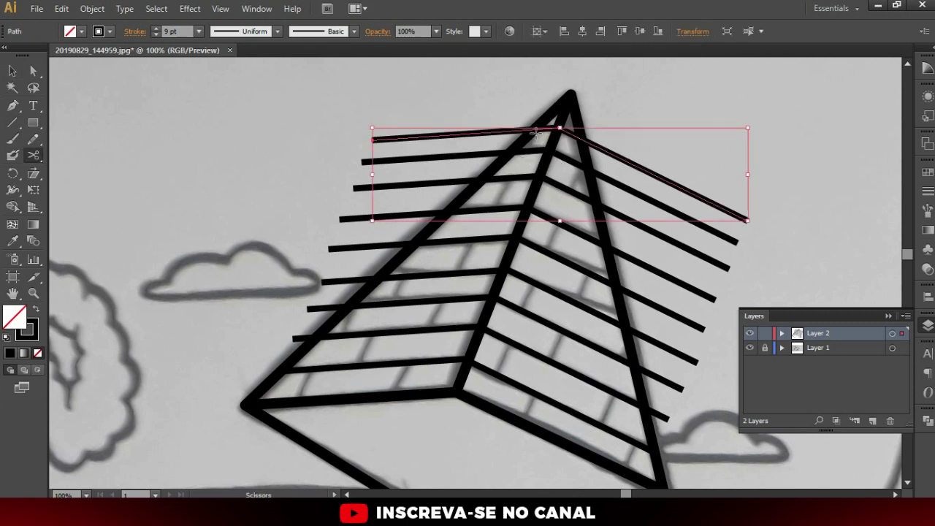
left_click(533, 129)
key("v")
left_click(453, 135, "shift")
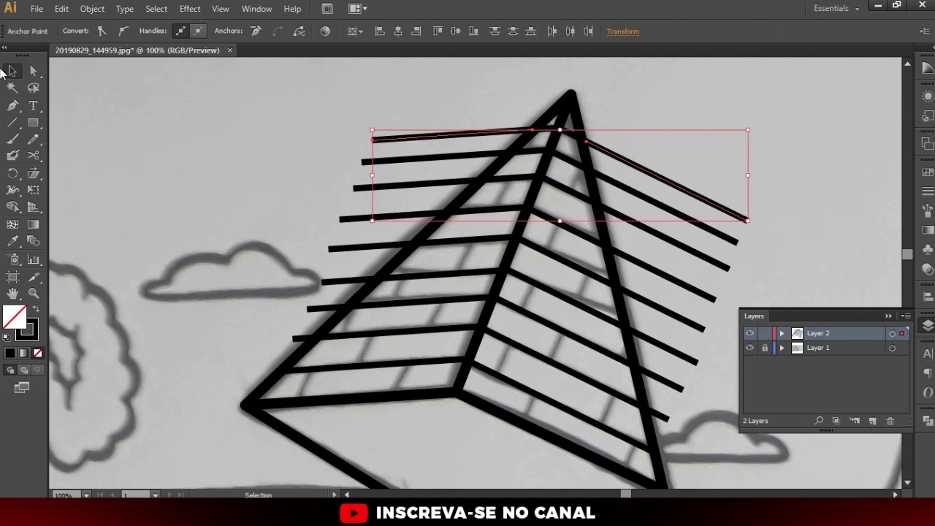
key("Delete")
scroll(599, 165, "up", 1, "alt")
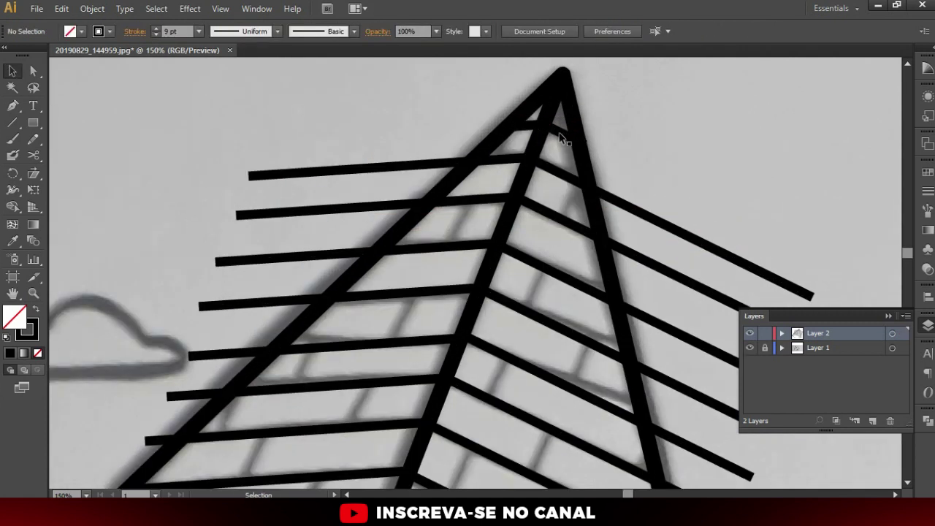
- Reshape the leftover short apex line into brick joints along the sides
key("a")
left_click(582, 144)
left_click(585, 147)
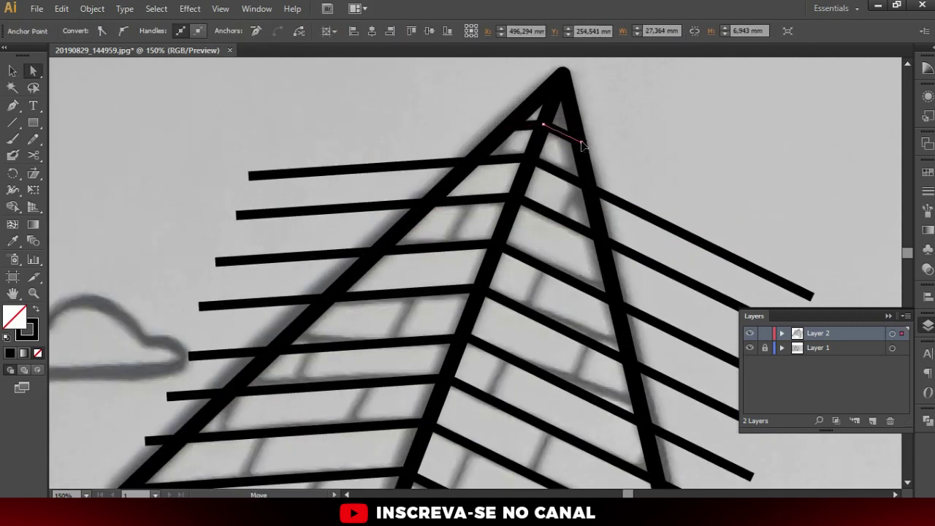
mouse_move(582, 146)
left_mouse_down()
mouse_move(809, 299)
mouse_move(594, 193)
left_mouse_up()
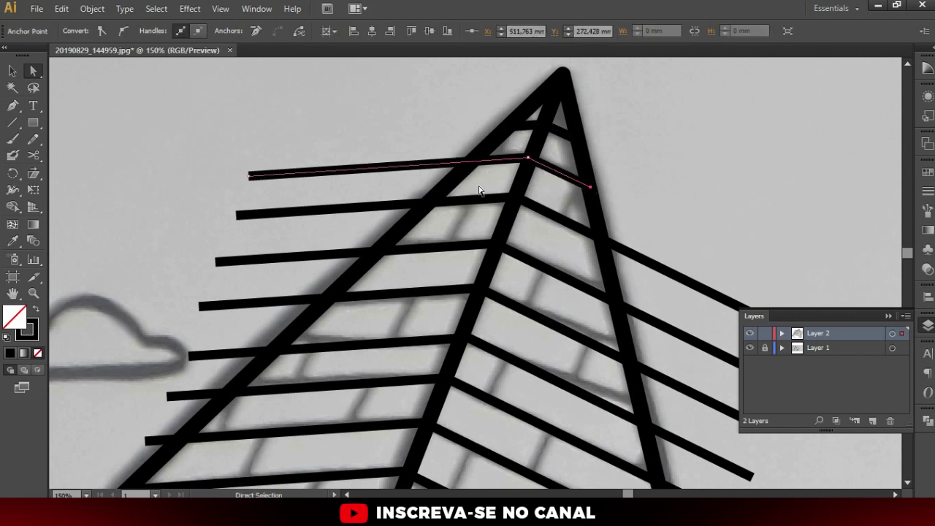
left_click_drag(250, 178, 238, 220)
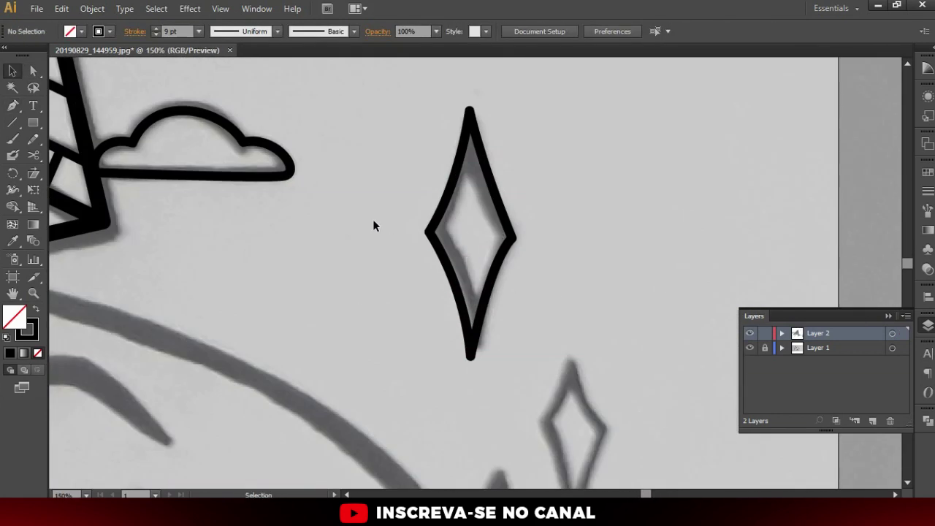
- Place resized copies of the tall diamond over the two smaller sketched diamonds
scroll(475, 175, "down", 1)
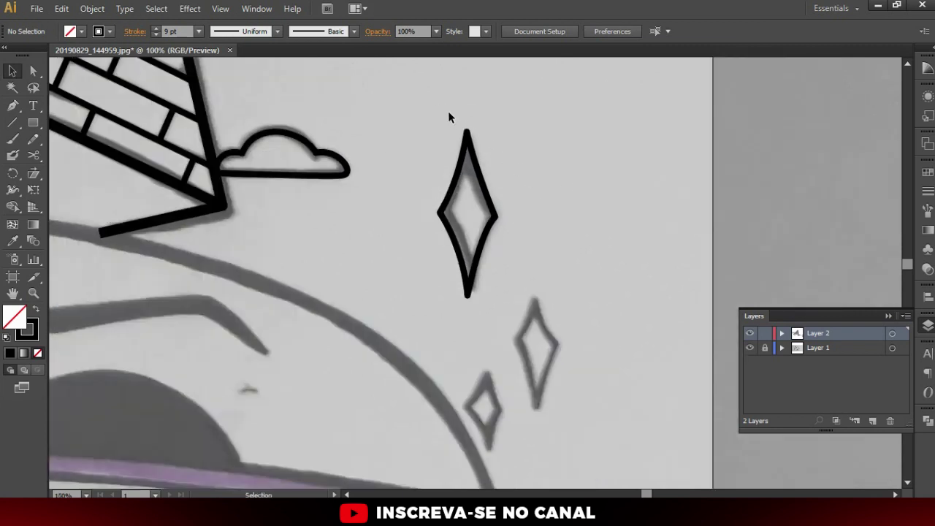
left_click_drag(449, 114, 475, 131)
mouse_move(484, 154)
left_mouse_down()
mouse_move(521, 231)
mouse_move(564, 252)
mouse_move(542, 286)
left_mouse_up()
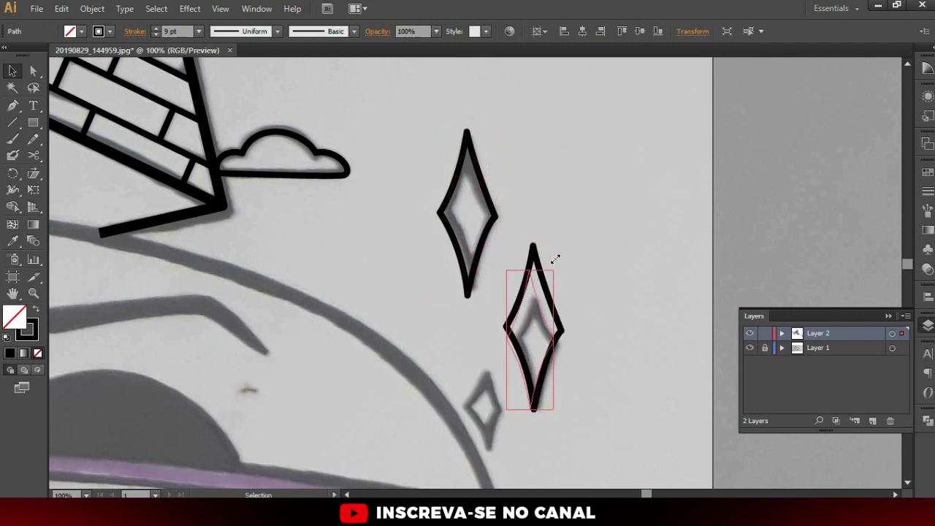
scroll(543, 286, "up", 1)
left_click_drag(523, 318, 538, 318)
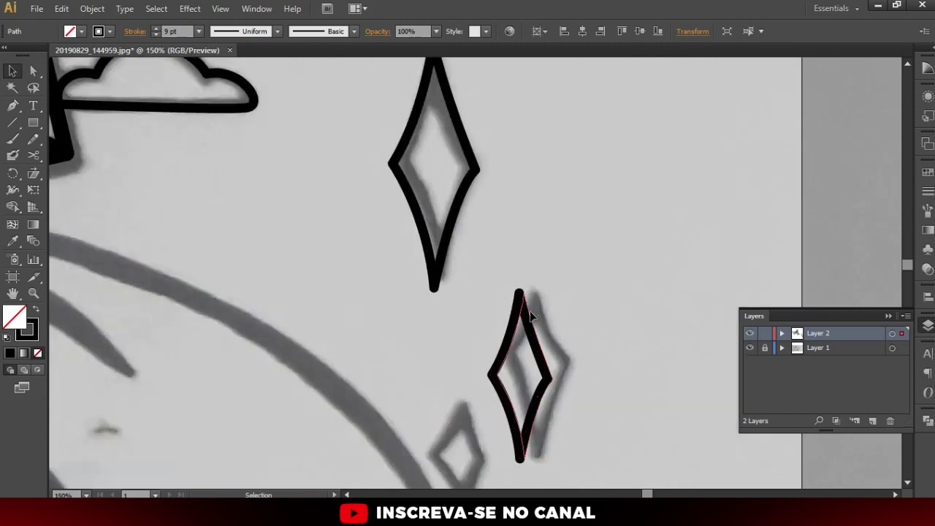
scroll(564, 307, "down", 1)
scroll(564, 307, "down", 2)
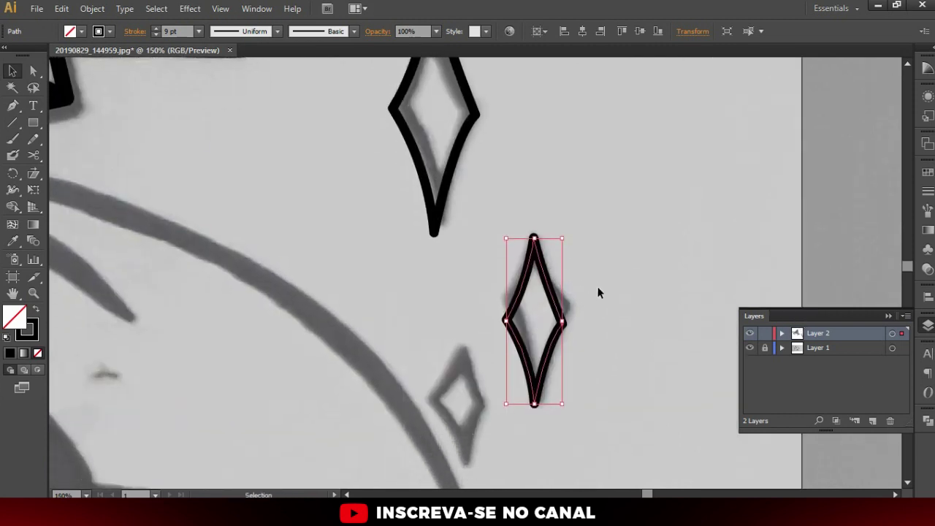
scroll(599, 289, "down", 1)
scroll(500, 252, "down", 1)
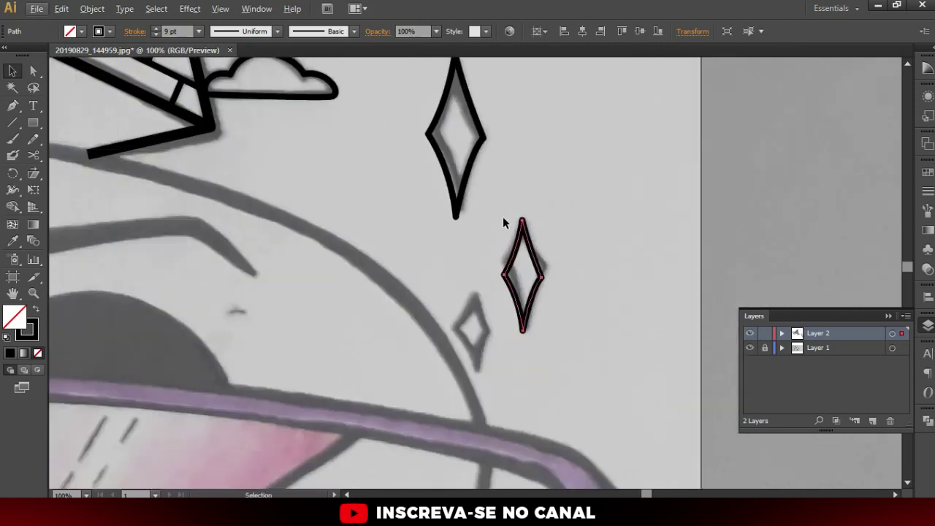
mouse_move(522, 233)
left_mouse_down()
mouse_move(474, 275)
mouse_move(494, 285)
left_mouse_up()
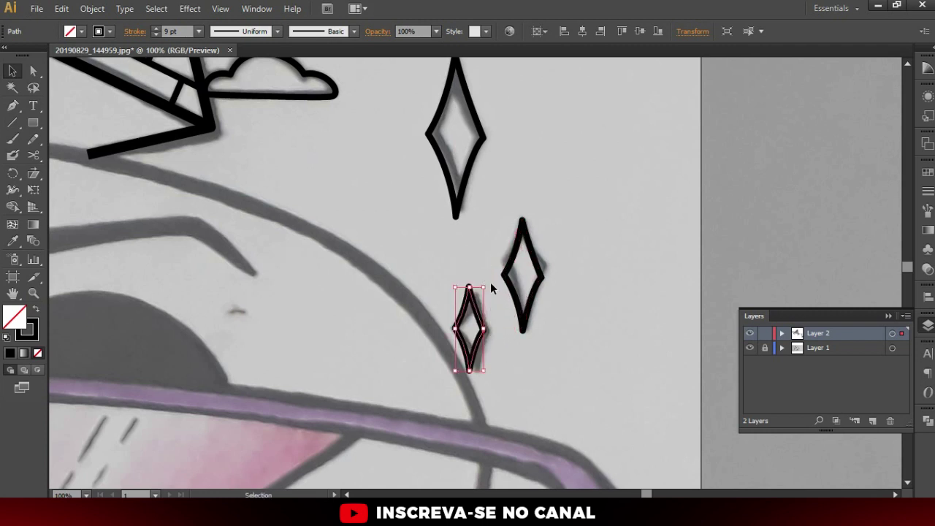
left_click(501, 334)
scroll(501, 334, "up", 1)
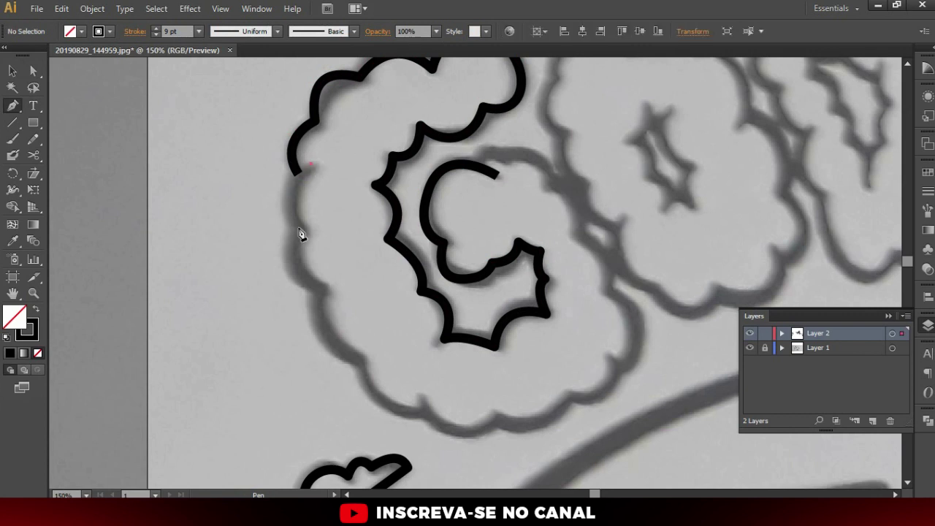
- Trace the G cloud's lower-left curve and bottom edge with the Pen
left_click_drag(278, 257, 277, 255)
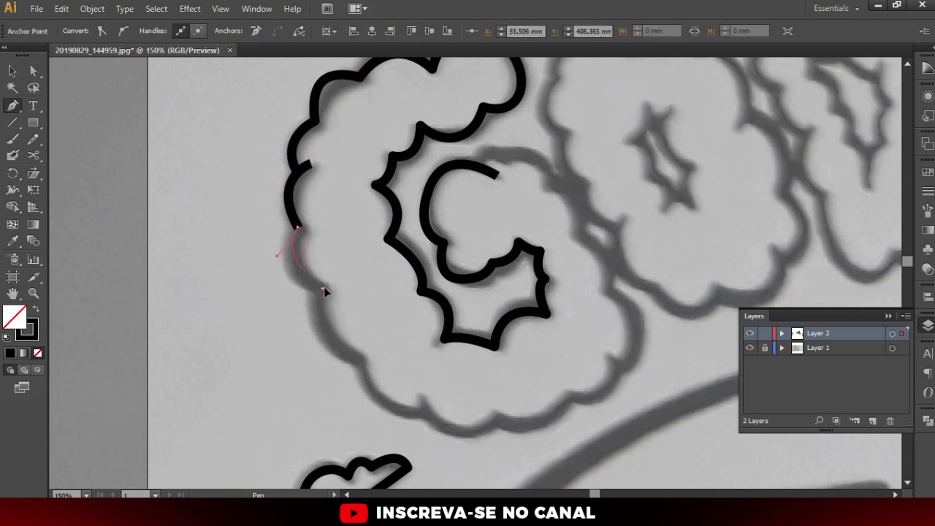
left_click_drag(357, 356, 381, 357)
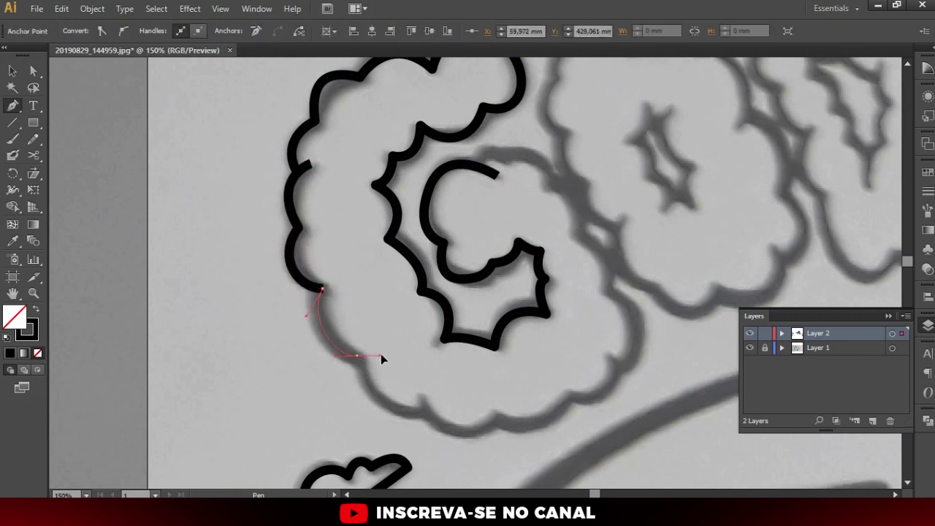
left_click_drag(424, 409, 427, 414)
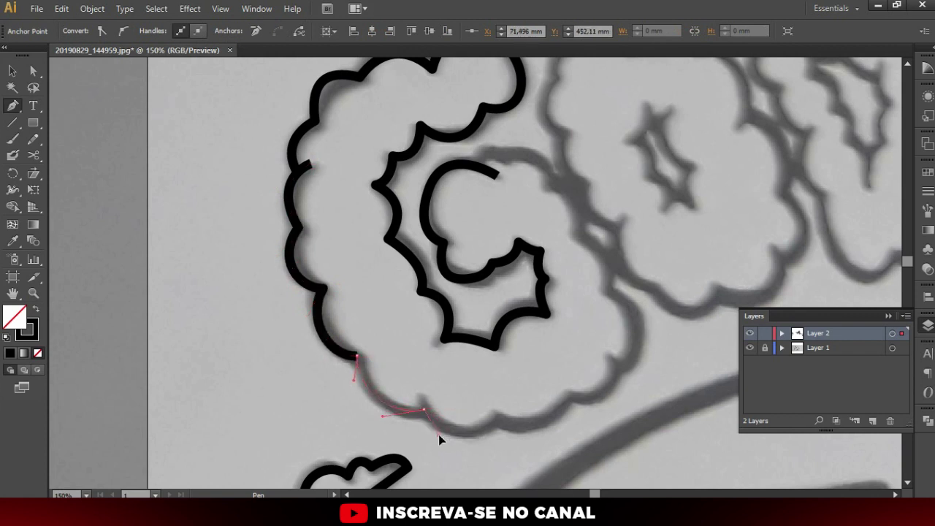
left_click(438, 399, "ctrl")
- Pick up the open end of the G cloud outline with Direct Selection
left_click(33, 71)
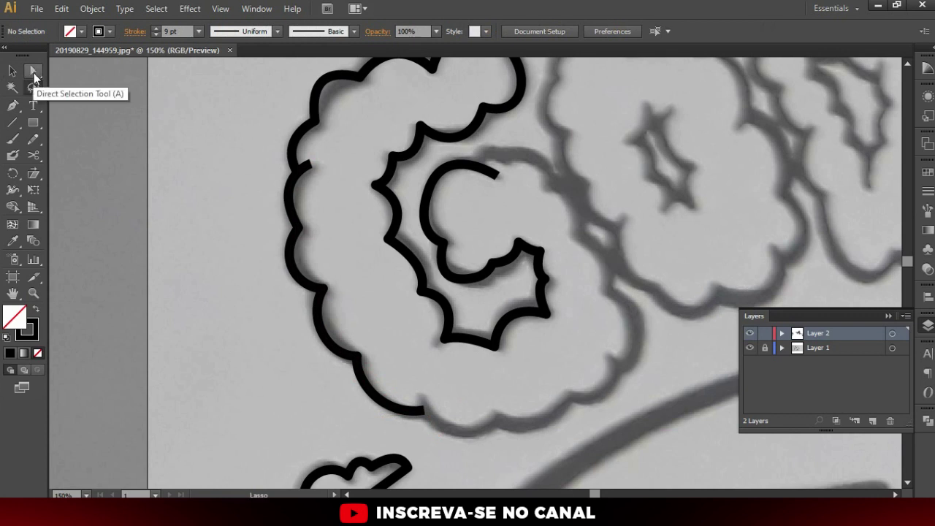
left_click(355, 364)
left_click(419, 392)
scroll(409, 384, "down", 1)
scroll(402, 365, "up", 1)
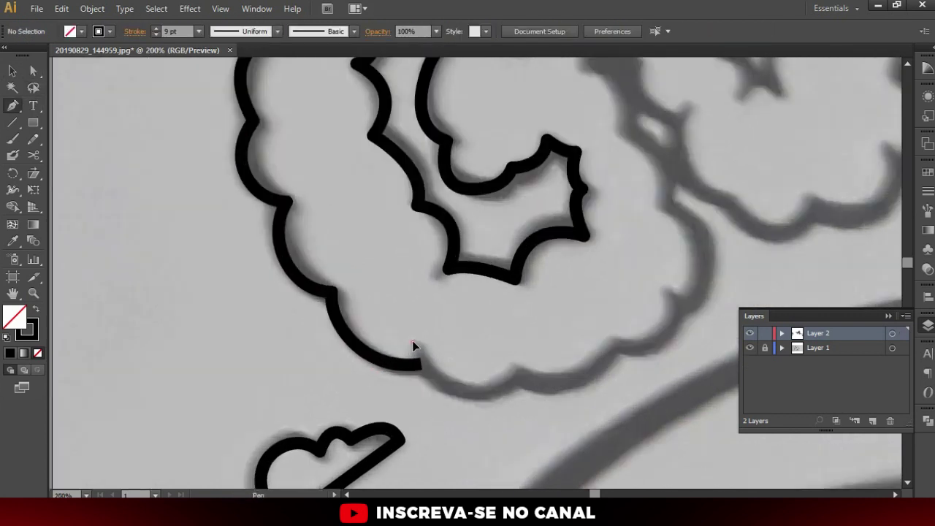
left_click(411, 349)
scroll(460, 317, "down", 1)
- Extend the G outline up its right side and close the star-shaped inner outline
key("p")
left_click(387, 188)
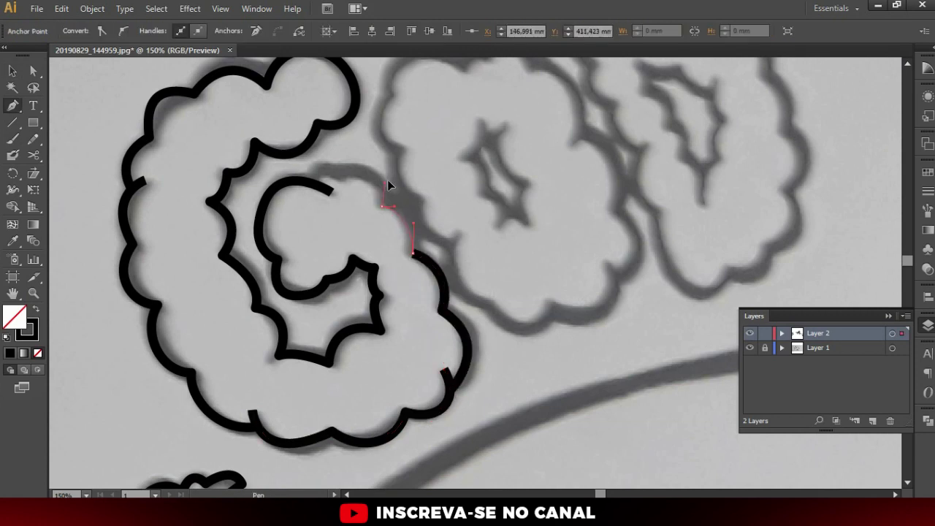
scroll(387, 180, "down", 1)
scroll(366, 213, "up", 2)
left_click(369, 176)
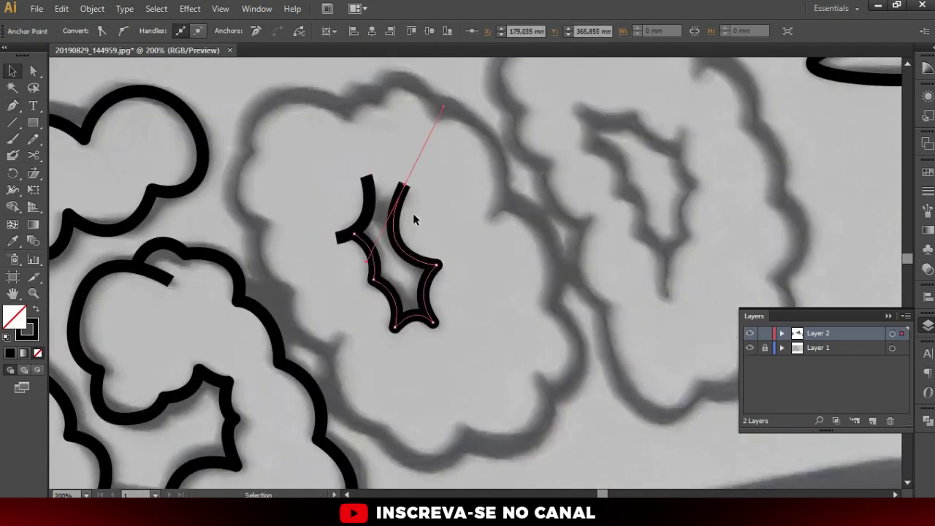
key("ctrl+minus")
- Trace the O cloud's bumpy outline clockwise and close it
left_click_drag(412, 155, 350, 150)
mouse_move(402, 326)
left_mouse_down()
mouse_move(450, 399)
mouse_move(515, 391)
left_mouse_up()
left_click_drag(559, 369, 574, 351)
left_click_drag(559, 307, 556, 289)
left_click_drag(523, 237, 530, 215)
left_click_drag(483, 167, 468, 154)
left_click_drag(441, 148, 417, 135)
left_click(404, 162)
- Trace the next cloud's outline around its bottom, right side and top, then close it
left_click_drag(557, 107, 415, 144)
left_click(415, 143)
left_click_drag(442, 267, 446, 292)
left_click_drag(497, 423, 518, 416)
left_click_drag(567, 378, 570, 420)
left_click_drag(589, 326, 581, 285)
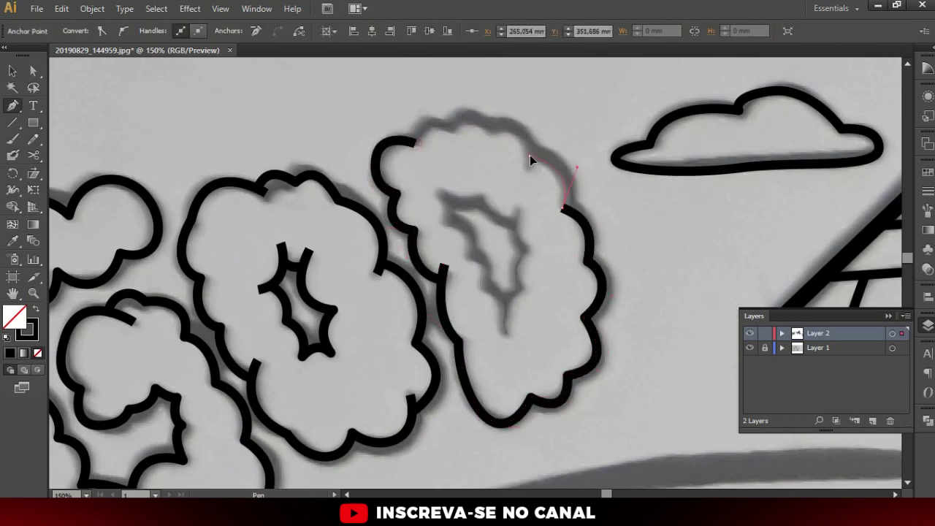
left_click_drag(533, 157, 511, 143)
left_click(516, 210)
- Begin tracing the inner grey shape inside the cloud
key("ctrl+plus")
left_click(532, 261)
left_click_drag(499, 376, 511, 420)
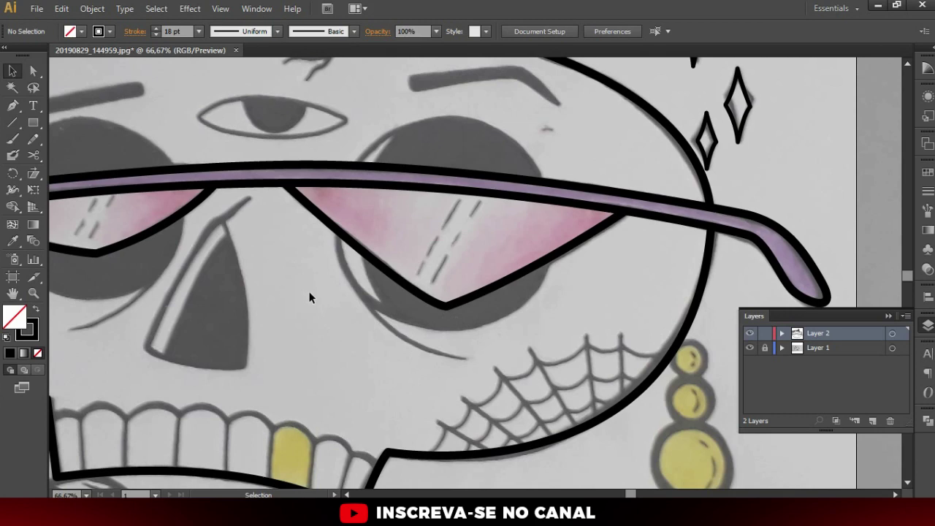
scroll(438, 307, "up", 3)
scroll(449, 310, "down", 5)
scroll(453, 234, "down", 1)
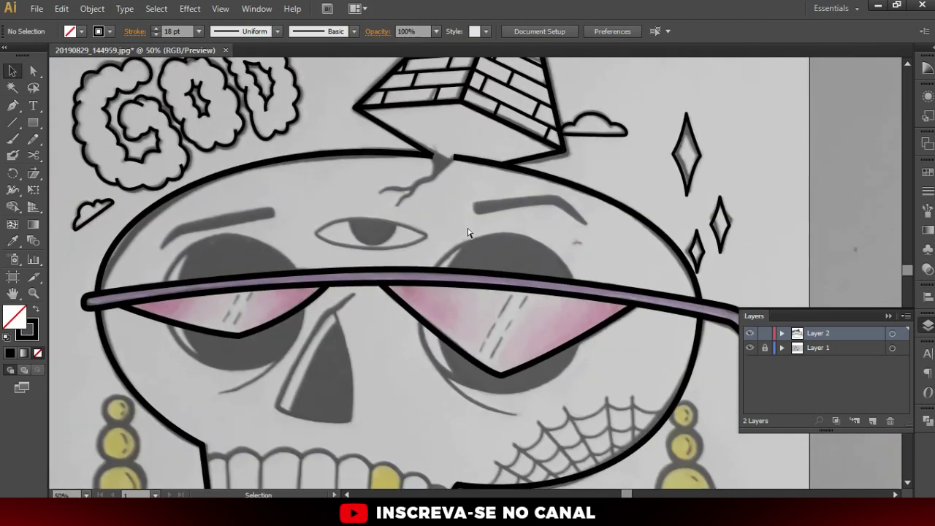
scroll(439, 249, "down", 2)
scroll(409, 270, "up", 2)
scroll(401, 294, "up", 1)
scroll(400, 295, "up", 2)
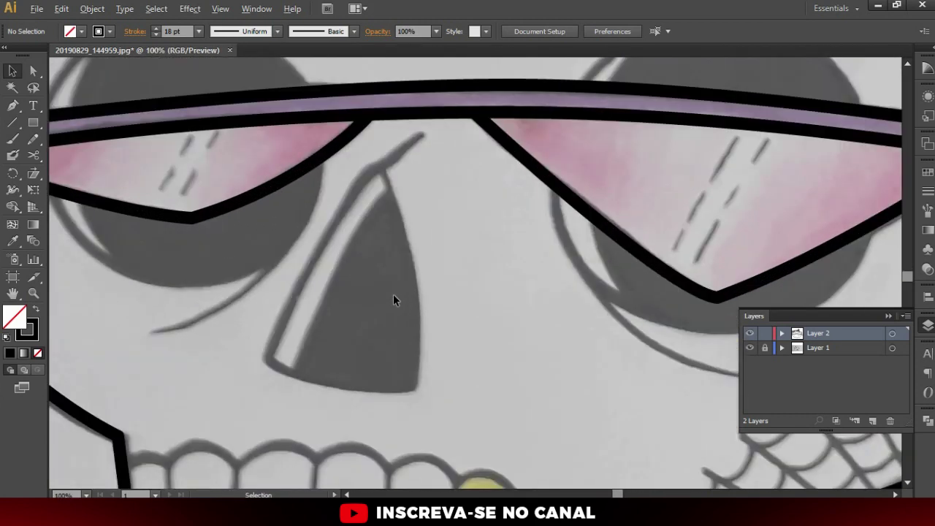
scroll(393, 295, "down", 3)
scroll(394, 296, "up", 3)
scroll(278, 249, "up", 1)
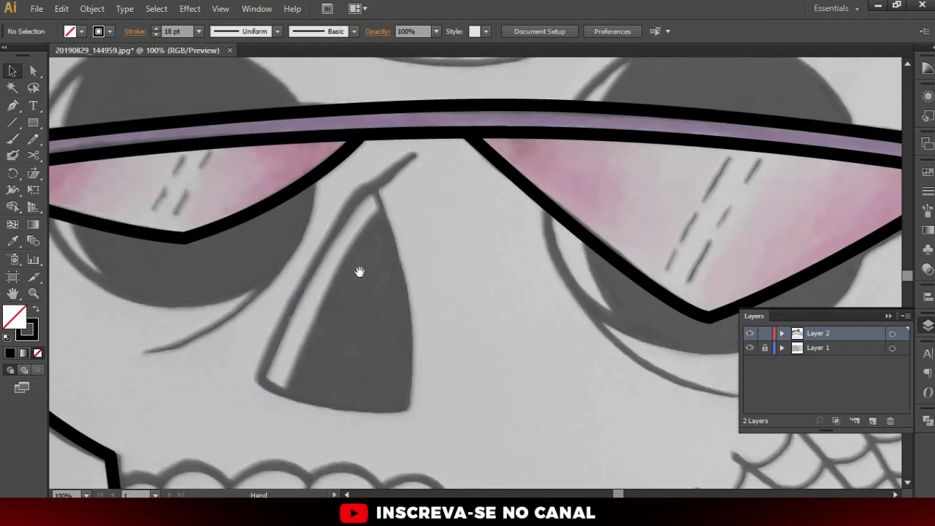
left_click_drag(532, 266, 327, 267)
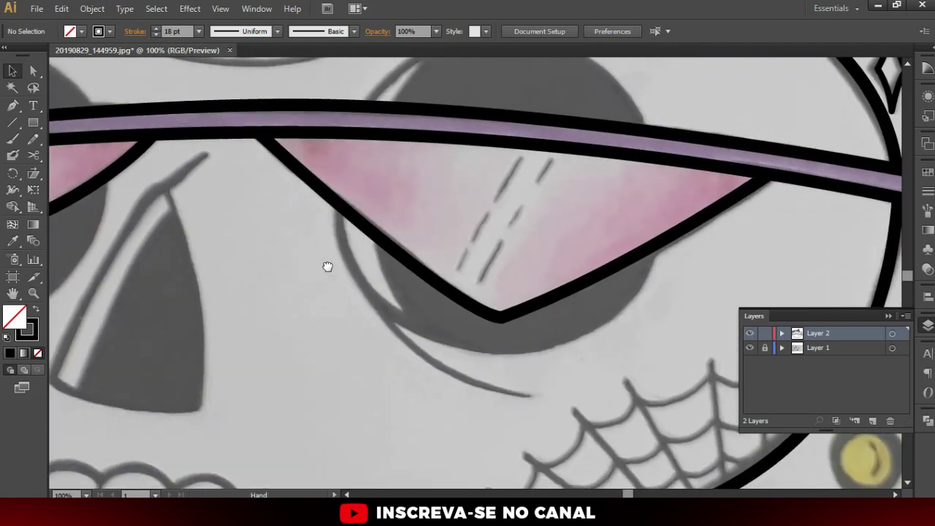
mouse_move(648, 188)
left_mouse_down()
mouse_move(501, 234)
mouse_move(455, 276)
left_mouse_up()
left_click_drag(545, 244, 567, 431)
left_click_drag(507, 328, 731, 409)
scroll(335, 238, "down", 3)
scroll(366, 229, "down", 3)
scroll(376, 268, "down", 4)
scroll(366, 293, "down", 4)
scroll(299, 202, "up", 5)
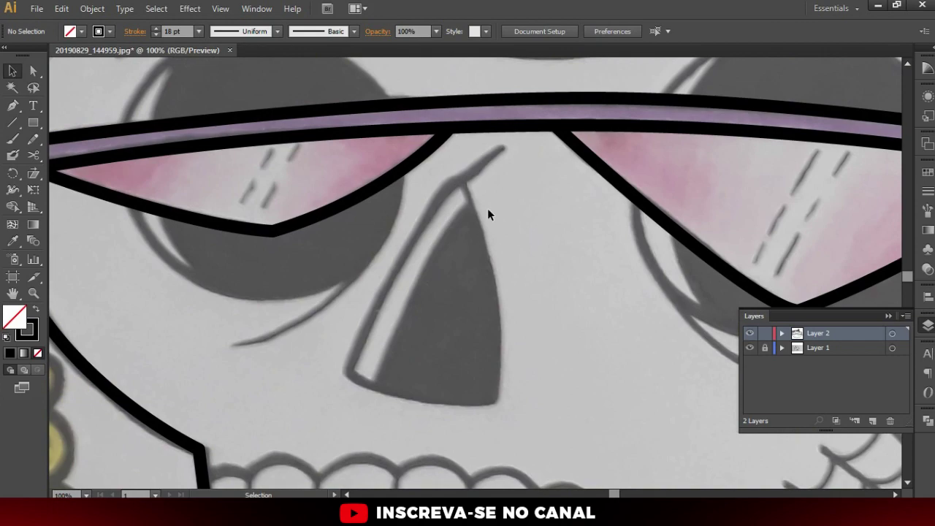
scroll(488, 222, "down", 3)
scroll(488, 220, "up", 3)
scroll(489, 222, "down", 3)
scroll(415, 221, "up", 3)
scroll(415, 228, "up", 3)
scroll(411, 228, "down", 3)
scroll(411, 229, "down", 2)
scroll(414, 229, "up", 5)
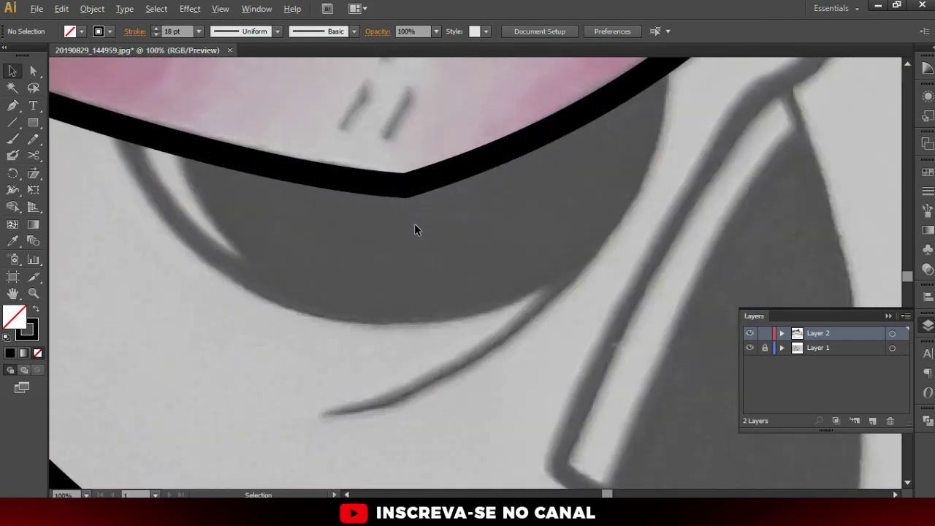
scroll(414, 230, "up", 2)
scroll(633, 196, "down", 1)
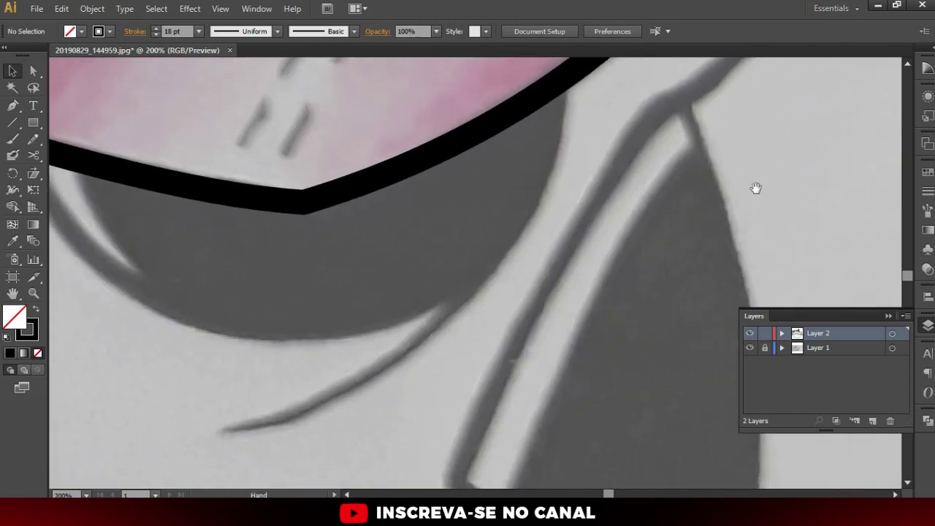
mouse_move(756, 188)
left_mouse_down()
mouse_move(595, 223)
mouse_move(697, 175)
mouse_move(402, 255)
left_mouse_up()
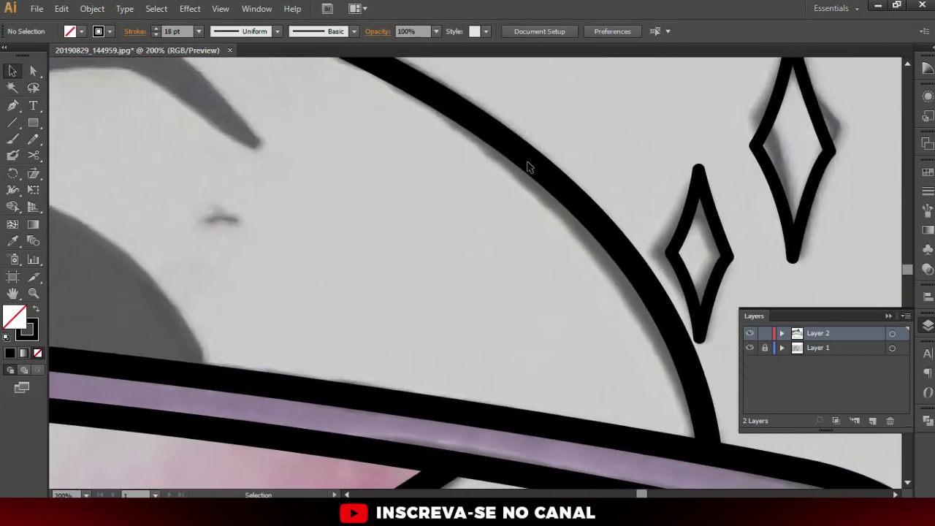
left_click_drag(528, 163, 483, 196)
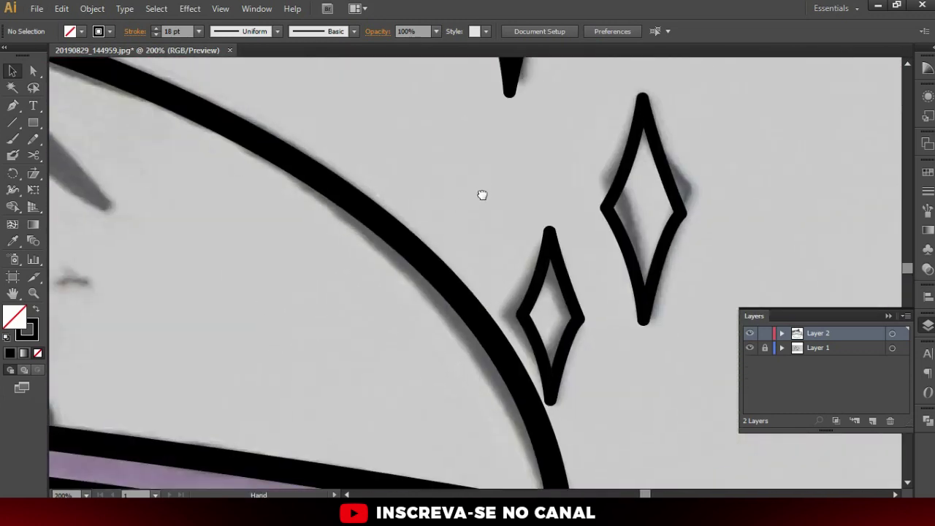
scroll(483, 195, "down", 1)
scroll(558, 178, "down", 3)
scroll(547, 223, "down", 1)
scroll(547, 223, "down", 1)
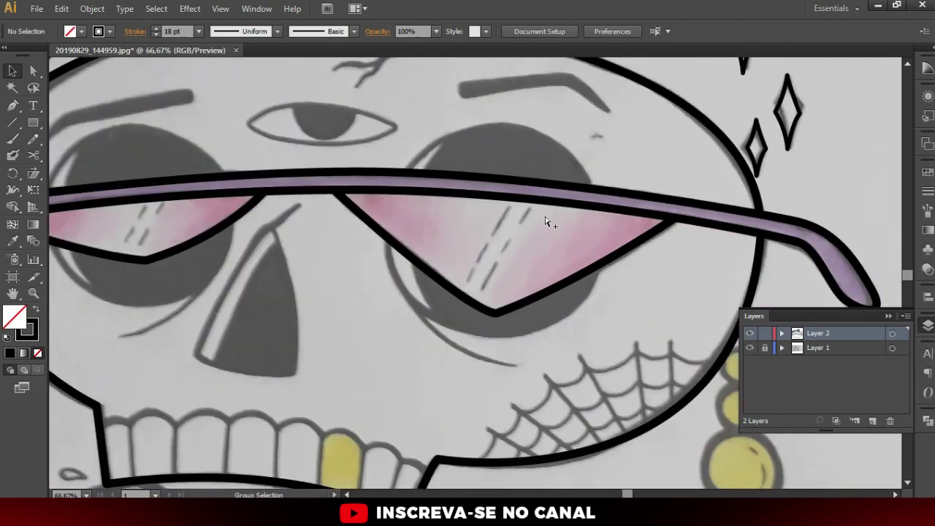
left_click_drag(388, 202, 366, 246)
key("p")
scroll(400, 171, "up", 3)
scroll(591, 161, "down", 5)
scroll(353, 402, "up", 3)
- Close the nose outline and add curved anchors along the jaw outline
left_click_drag(505, 432, 523, 356)
left_click(478, 223)
scroll(365, 256, "down", 2)
left_click_drag(309, 319, 310, 378)
left_click(605, 298)
left_click(613, 381)
left_click_drag(480, 440, 371, 448)
- Trace the scalloped line over the upper tooth tops up to the gold tooth
scroll(419, 370, "up", 2)
left_click(229, 309)
left_click_drag(270, 315, 293, 293)
left_click_drag(342, 316, 366, 288)
left_click_drag(418, 307, 438, 289)
left_click_drag(491, 315, 495, 340)
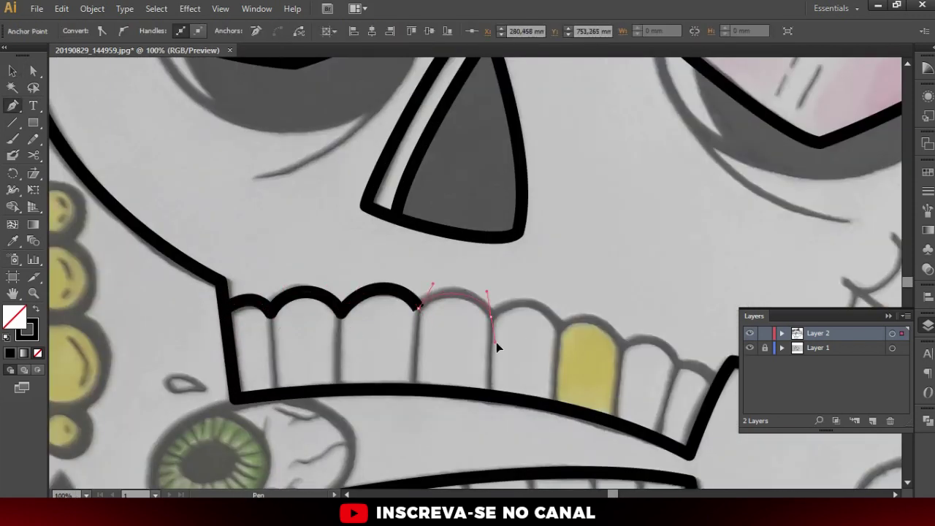
left_click_drag(508, 294, 507, 293)
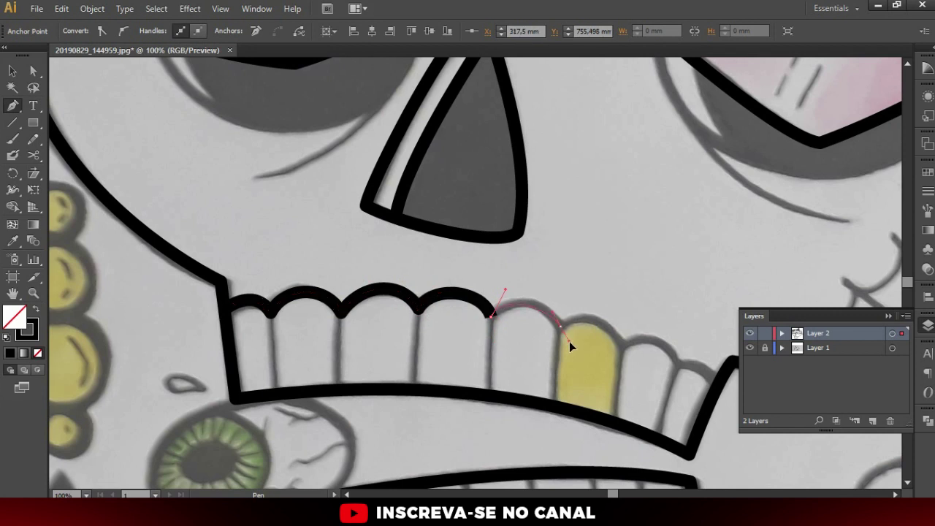
left_click_drag(571, 353, 577, 312)
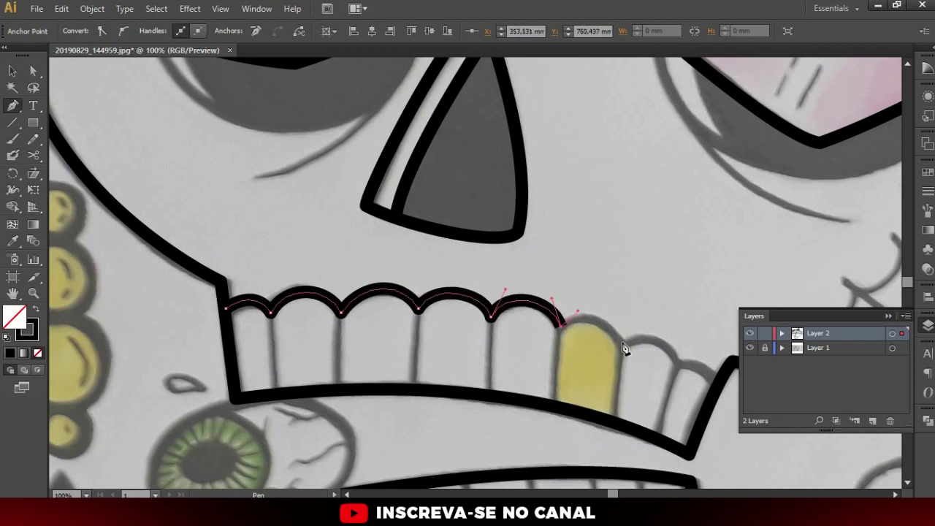
left_click_drag(630, 370, 630, 370)
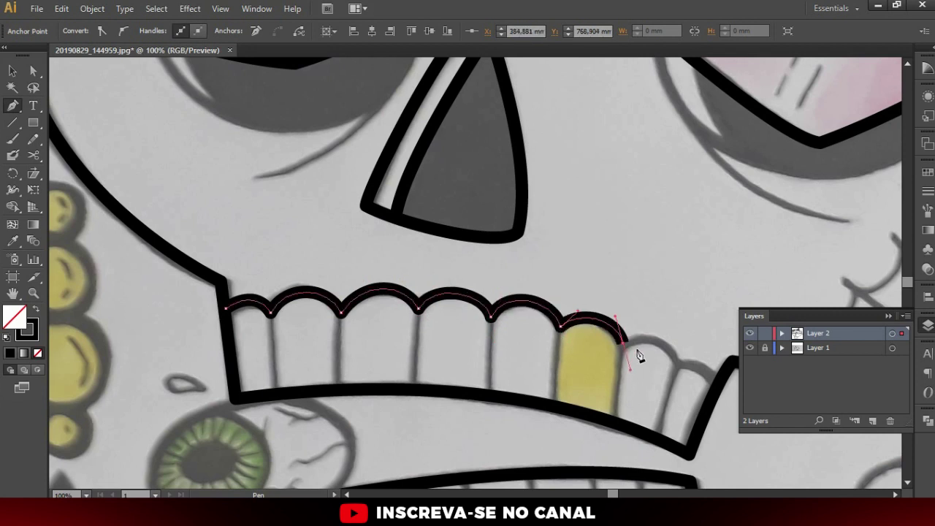
- Carry the tooth-top line over the remaining upper teeth to the jaw corner
scroll(633, 370, "up", 1)
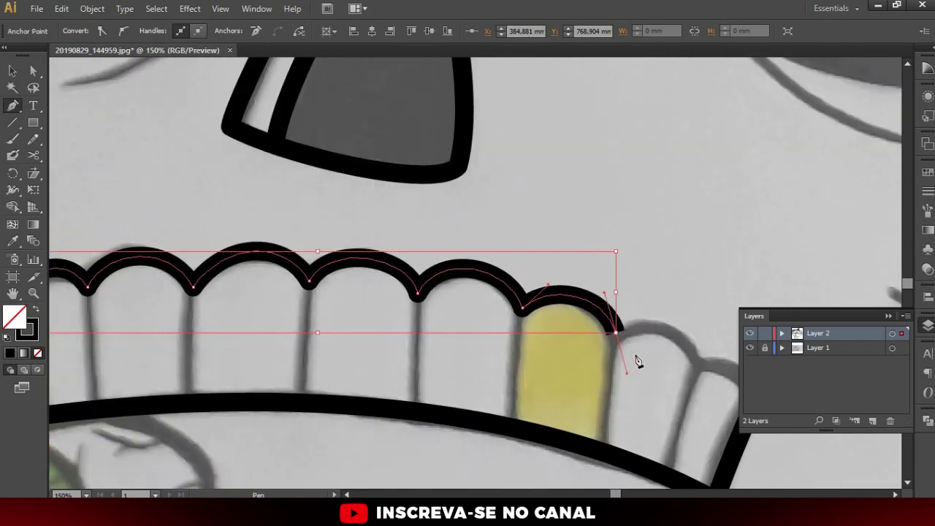
left_click_drag(715, 425, 491, 329)
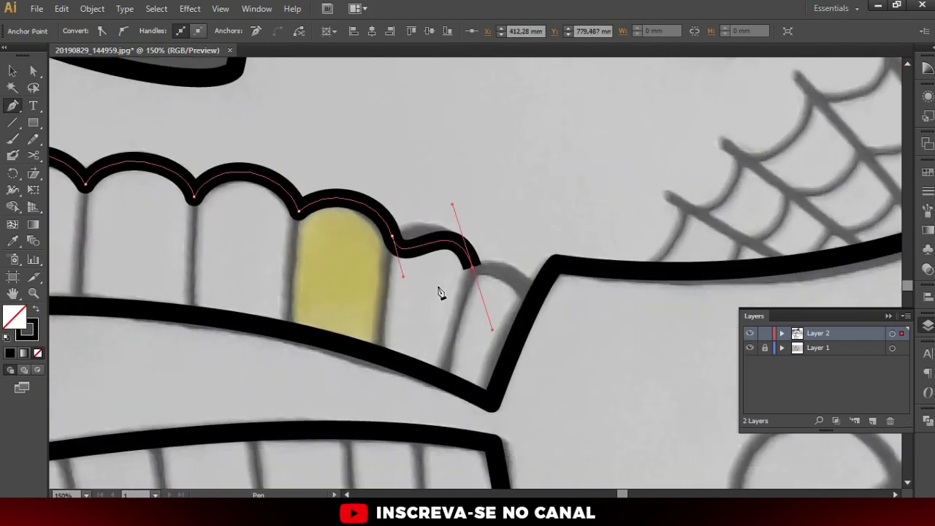
left_click_drag(404, 282, 415, 222)
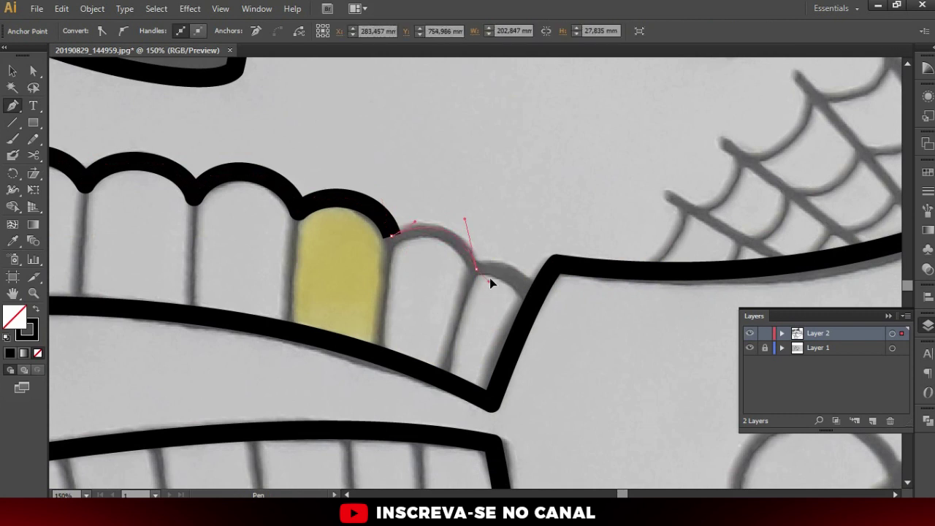
left_click(541, 301)
- Set the tooth-top line's stroke weight to 12 pt
key("v")
scroll(548, 314, "down", 1)
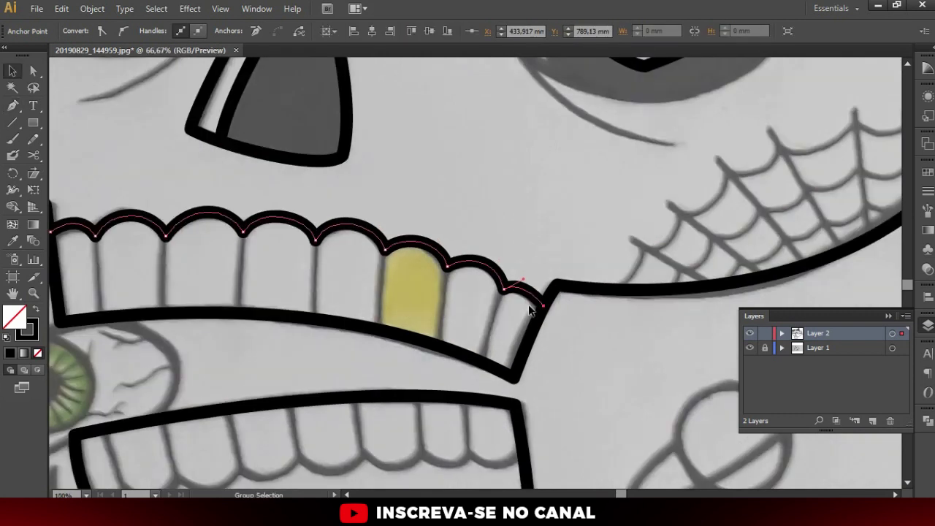
scroll(548, 314, "down", 1)
left_click(176, 31)
key("Down")
key("Down")
key("Down")
key("Down")
key("Down")
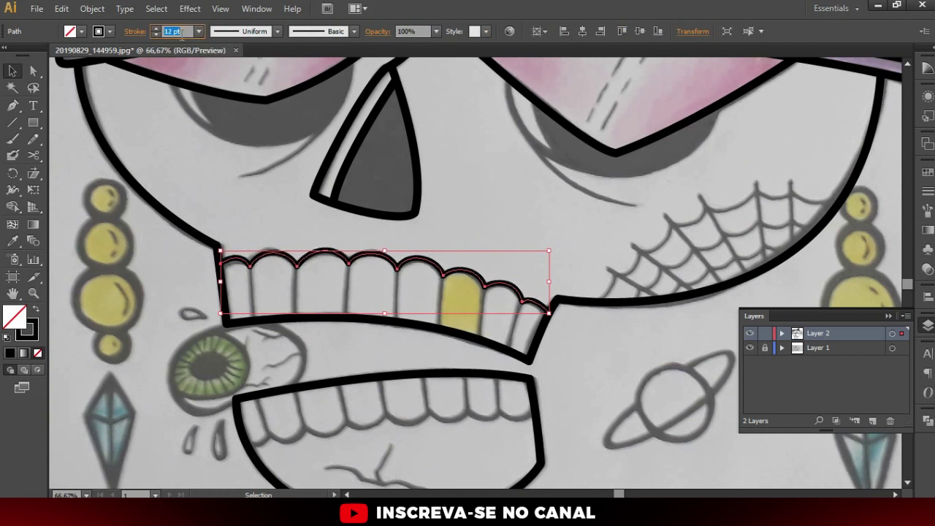
left_click(266, 193)
- Trace the lower teeth edge, curving under each lower tooth
scroll(323, 240, "down", 3)
scroll(286, 296, "up", 1)
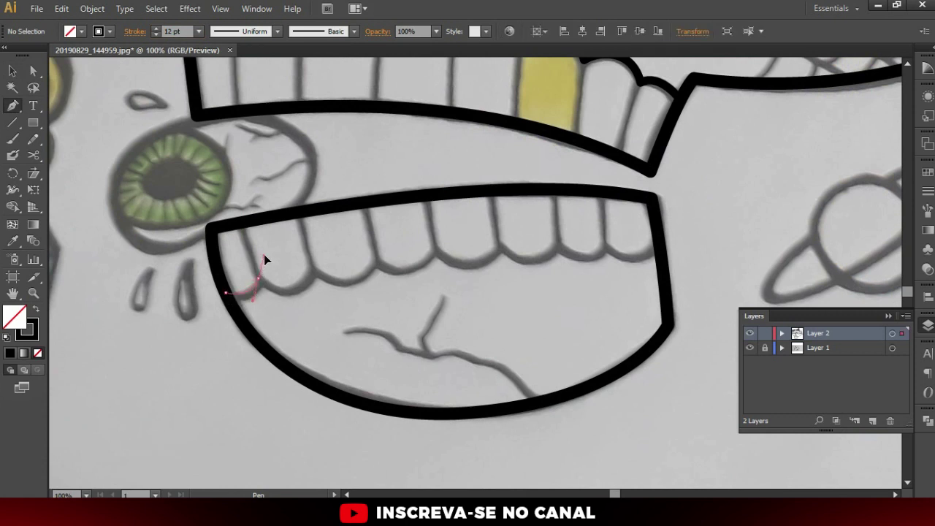
left_click_drag(276, 302, 274, 295)
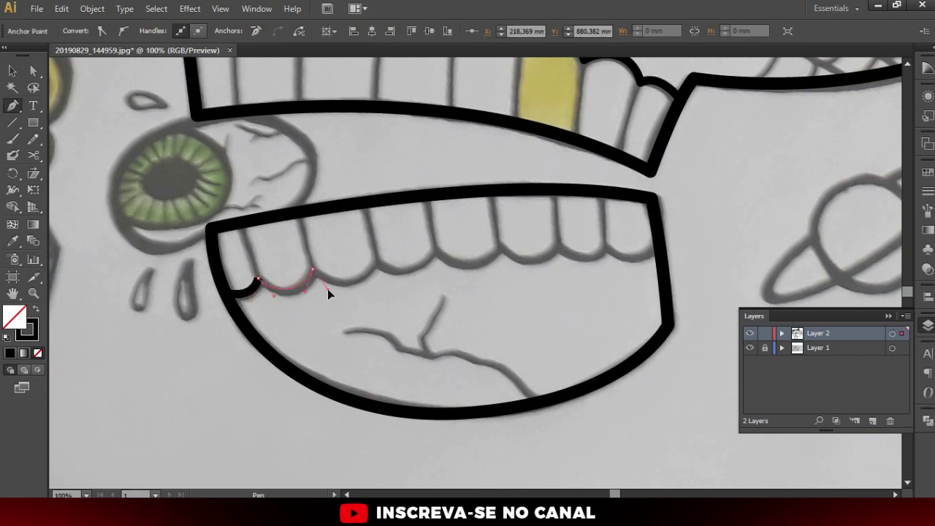
left_click_drag(377, 259, 386, 241)
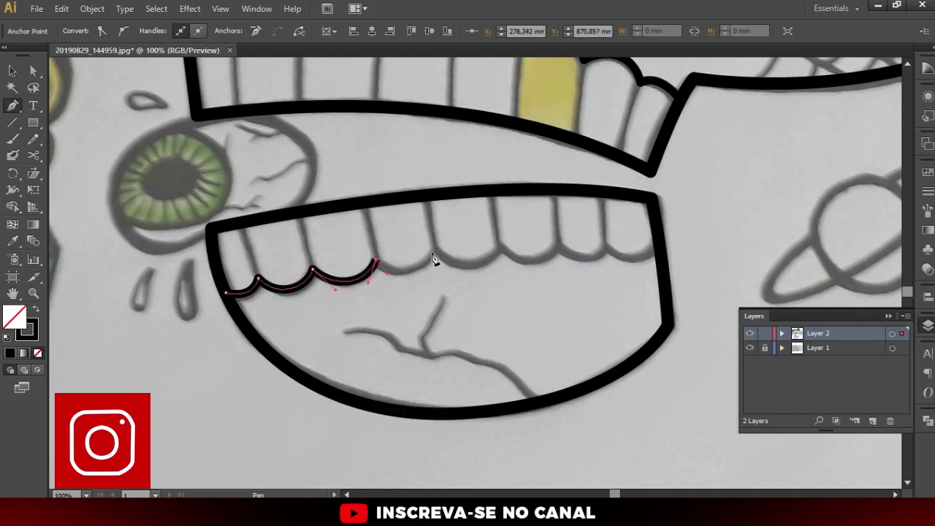
left_click_drag(433, 249, 447, 267)
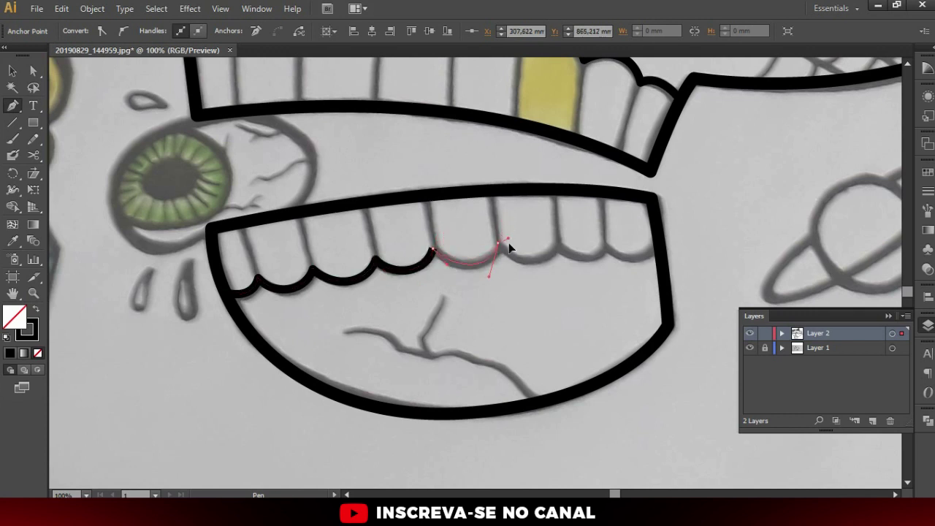
left_click_drag(512, 262, 574, 259)
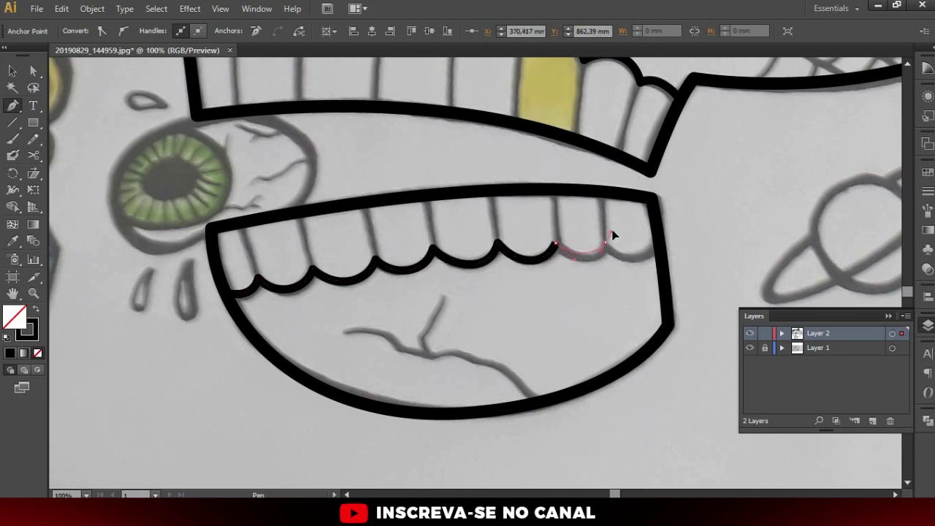
left_click_drag(624, 268, 623, 263)
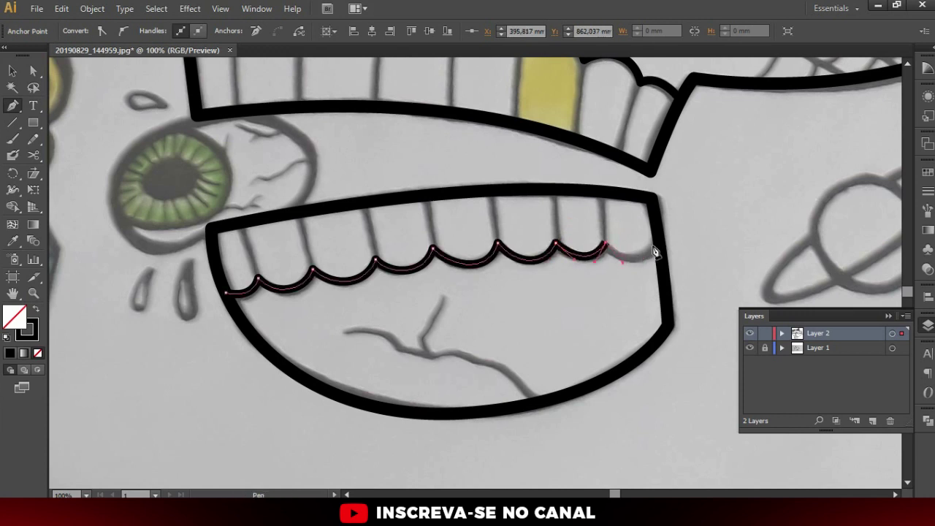
- Finish the lower teeth line, hide and re-show Layer 1 to review the line art
left_click(661, 217)
key("v")
key("ctrl+minus")
key("ctrl+minus")
key("ctrl+minus")
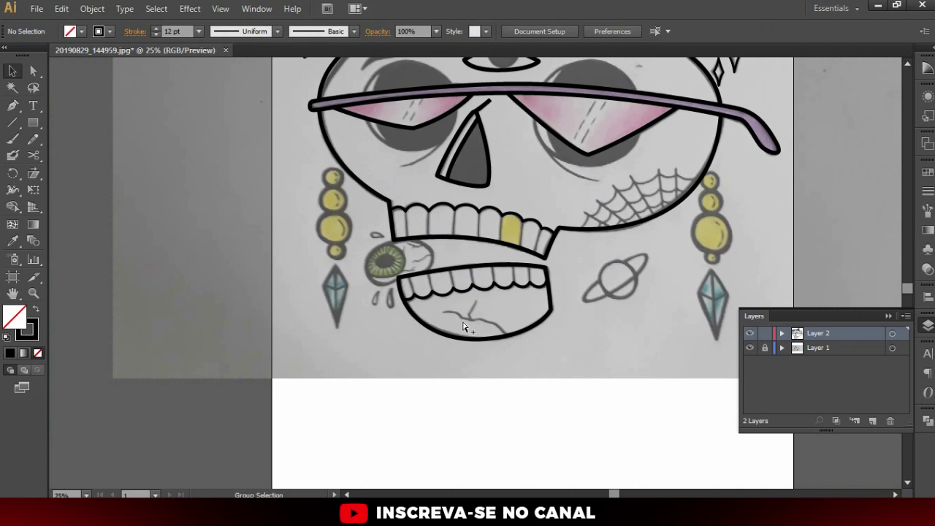
left_click(755, 350)
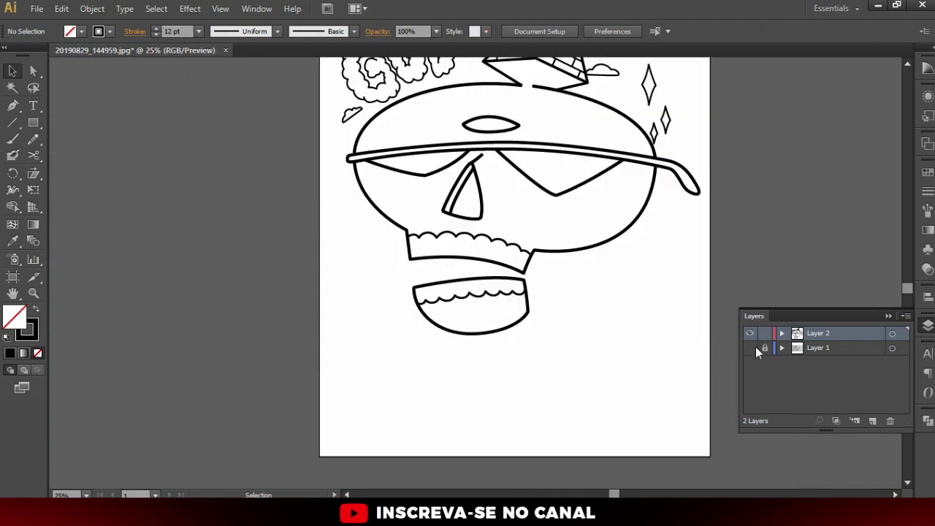
scroll(687, 332, "up", 4)
left_click(750, 347)
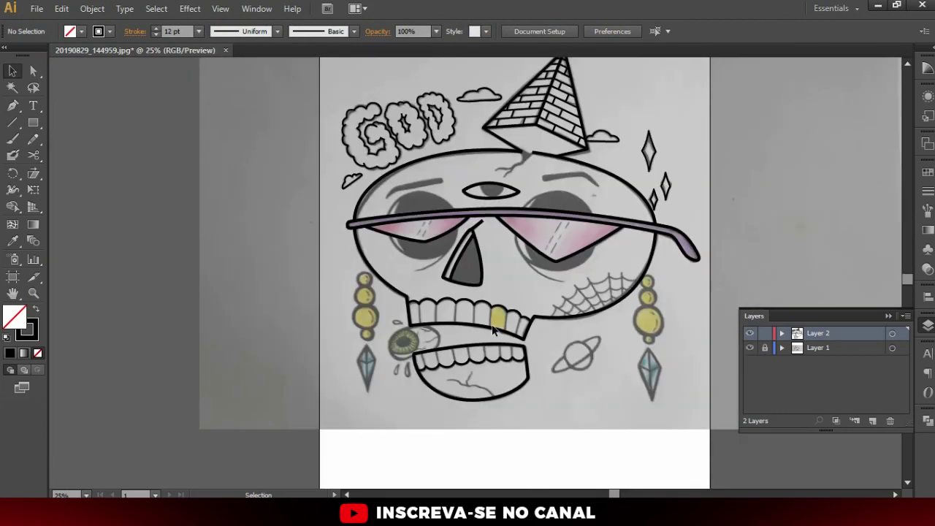
scroll(486, 358, "up", 1)
scroll(488, 351, "up", 1)
scroll(331, 267, "up", 2)
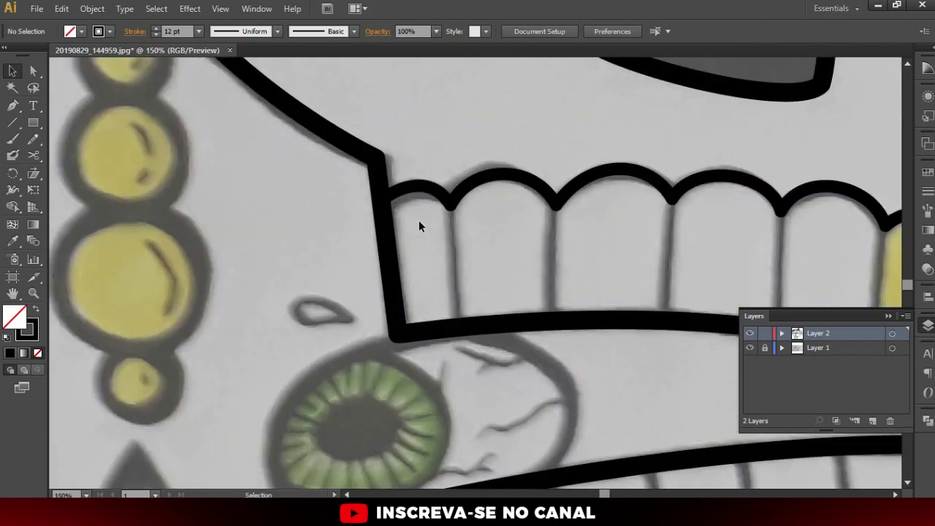
- Draw straight divider lines between the upper teeth
key("p")
left_click(449, 200)
left_click(457, 319)
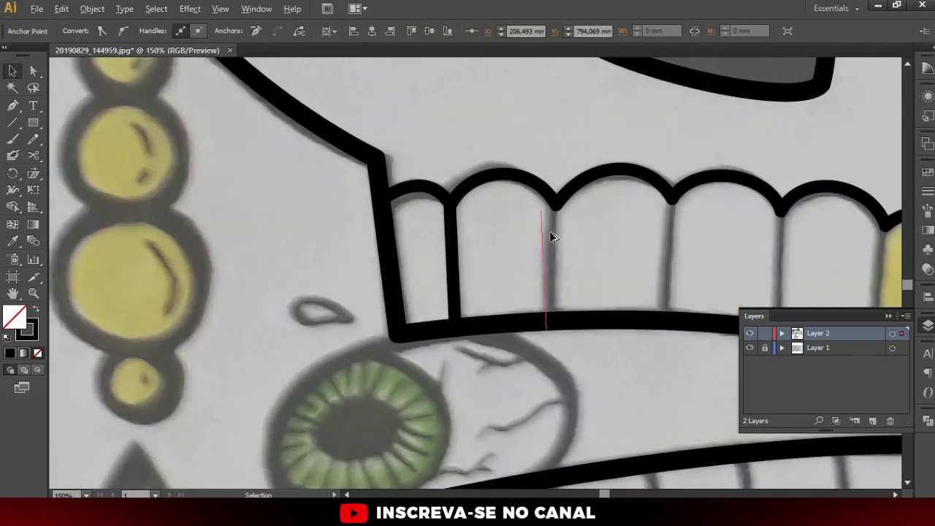
scroll(462, 265, "right", 3)
left_click(567, 195)
left_click(572, 334)
scroll(577, 271, "right", 5)
left_click(554, 320)
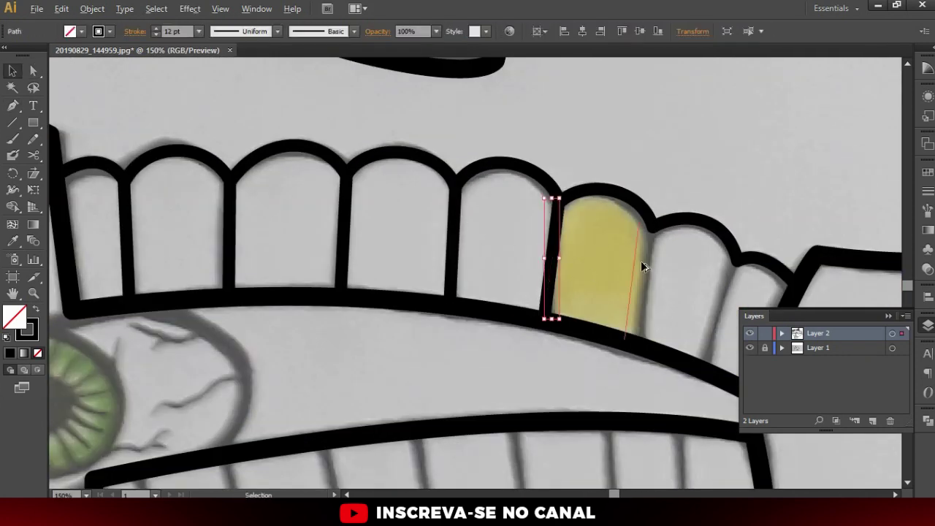
left_click(573, 244, "ctrl")
- Draw straight divider lines between the lower teeth
scroll(573, 244, "right", 4)
scroll(300, 254, "down", 5)
scroll(299, 254, "left", 3)
left_click(299, 254)
left_click(272, 167)
left_click(544, 125)
left_click(563, 212)
scroll(633, 154, "up", 1)
left_click(567, 177, "ctrl")
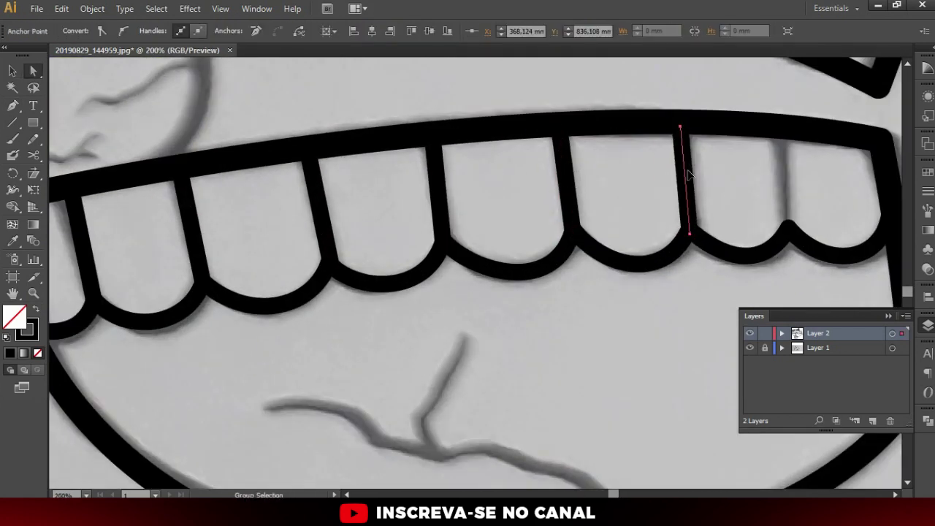
scroll(566, 177, "down", 3)
scroll(497, 319, "up", 2)
- Draw a diagonal cheek web line and give it rounded stroke ends
left_click(497, 320)
scroll(435, 289, "up", 1)
left_click(434, 288)
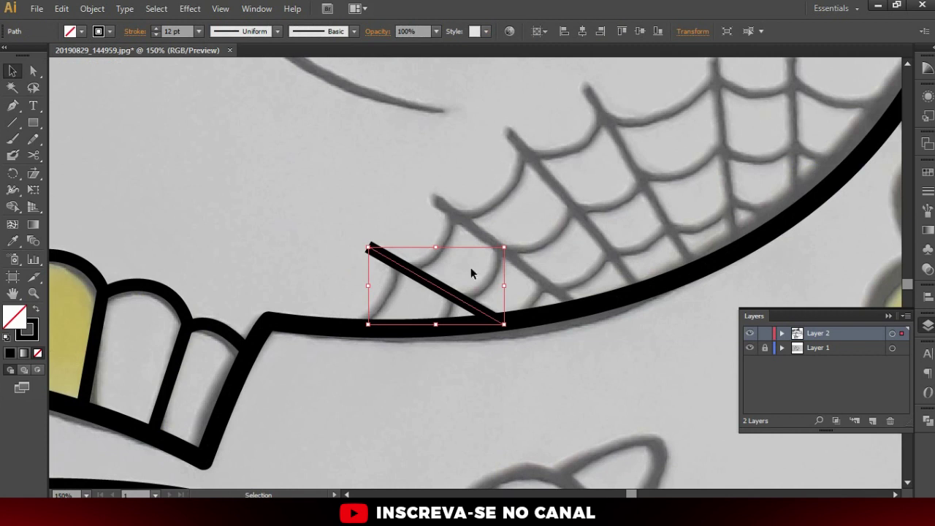
left_click(130, 32)
left_click(69, 66)
left_click(135, 32)
left_click(69, 66)
left_click(418, 226)
- Draw the radial spider-web strands down to the jaw line
key("p")
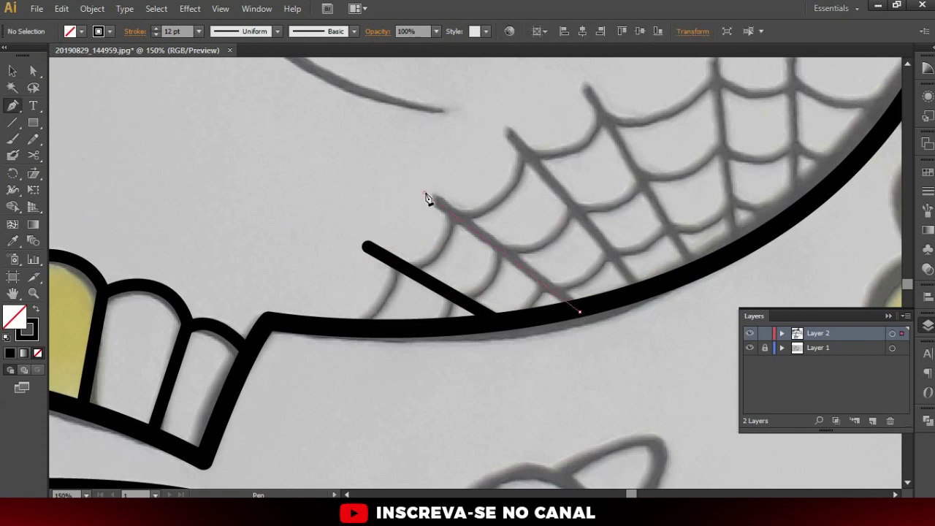
left_click(427, 191)
left_click(577, 313)
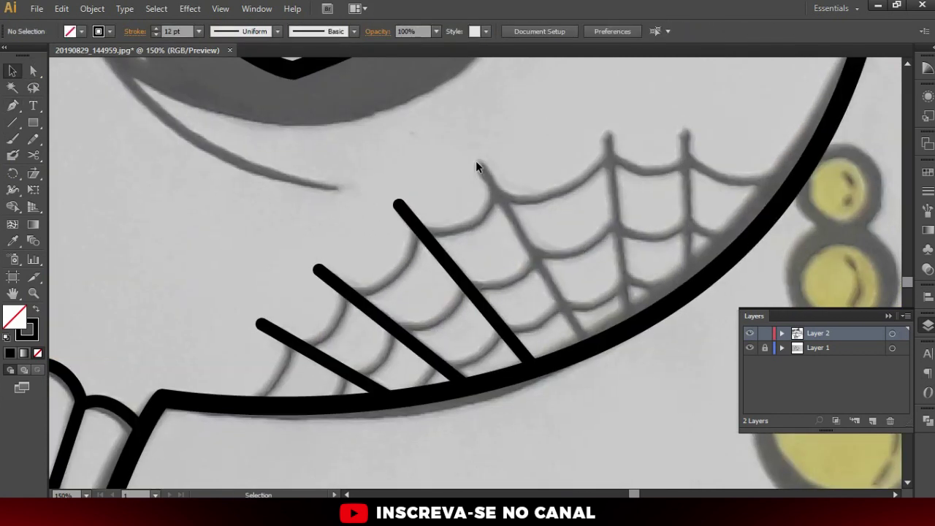
left_click(627, 328)
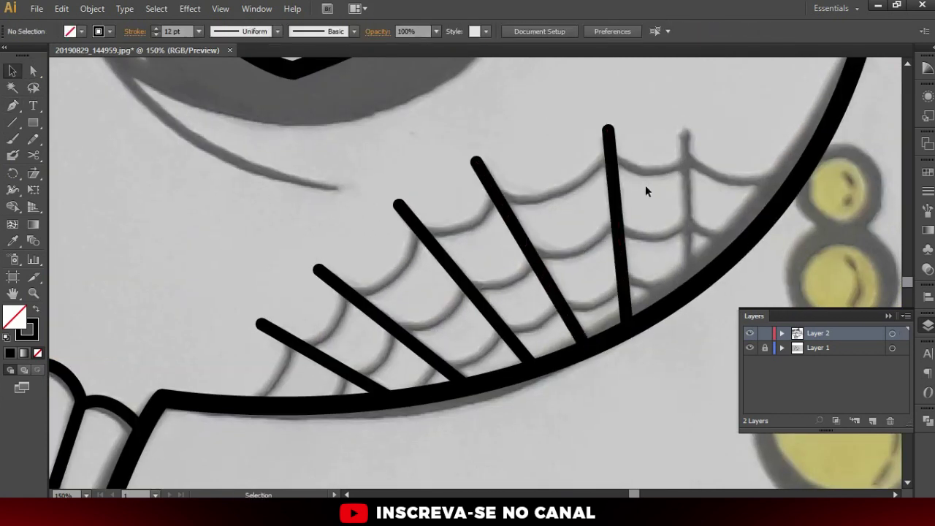
left_click(684, 124)
left_click(687, 285)
- Draw the curved web strands spanning between the radial lines
left_click(249, 401)
left_click_drag(343, 288, 380, 263)
left_click_drag(611, 150, 647, 172)
left_click(753, 171)
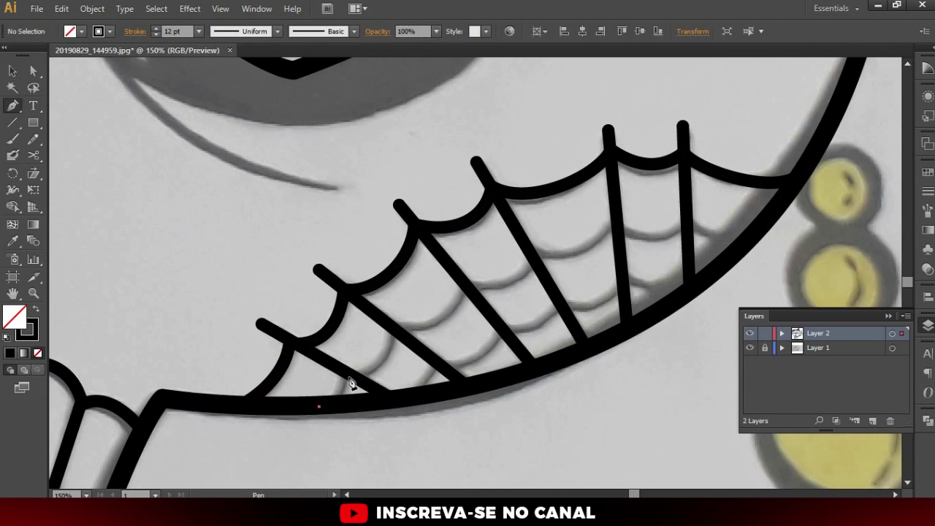
left_click(482, 296)
left_click(690, 220)
left_click_drag(404, 396, 437, 343)
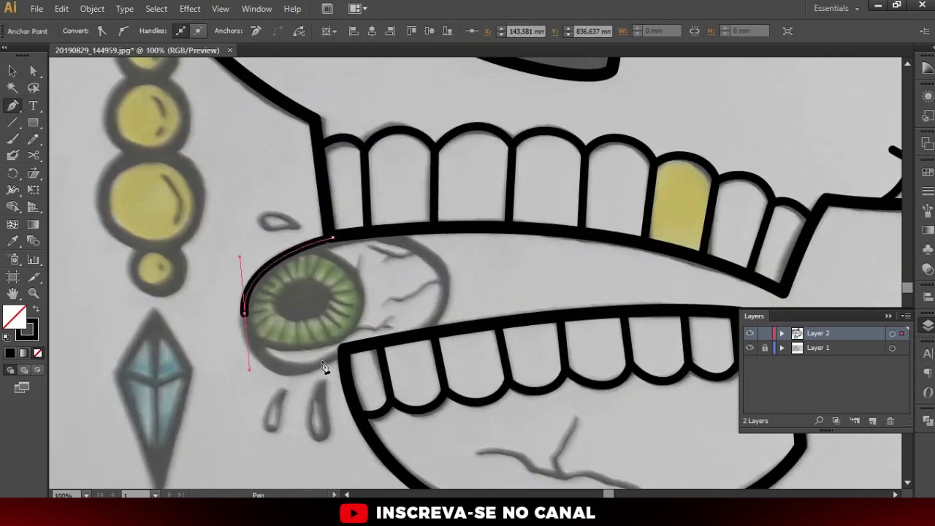
- Outline the eyeball and reshape its anchors to fit the iris
left_click_drag(295, 371, 335, 363)
left_click(335, 362)
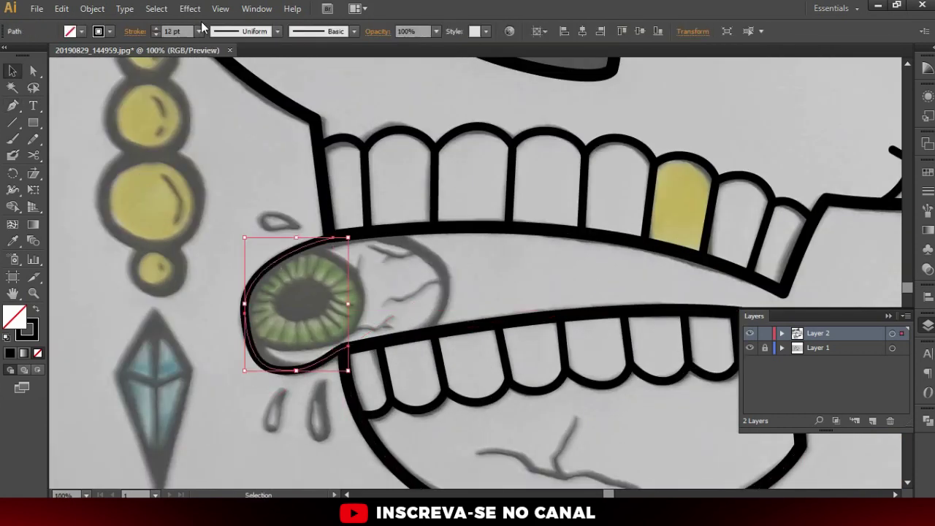
key("ctrl+plus")
left_click(188, 241)
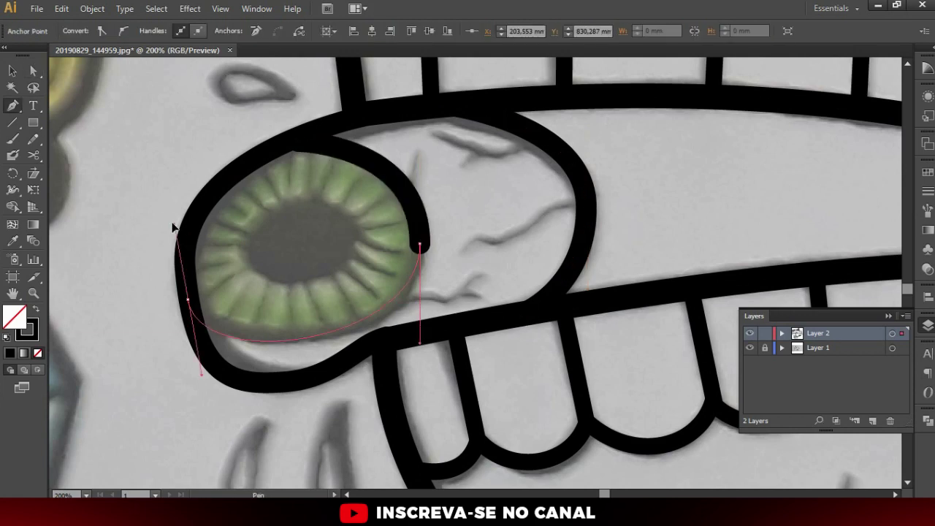
left_click_drag(188, 277, 183, 298)
left_click_drag(351, 146, 409, 139)
left_click(57, 127)
scroll(56, 131, "down", 5)
- Trace and close the right teardrop outline
key("p")
left_click(460, 194)
left_click_drag(431, 254, 431, 288)
left_click_drag(459, 318, 500, 308)
left_click(462, 194)
key("a")
- Draw a black ring ellipse across the small planet, tilted diagonally and partly behind it
key("ctrl+shift+a")
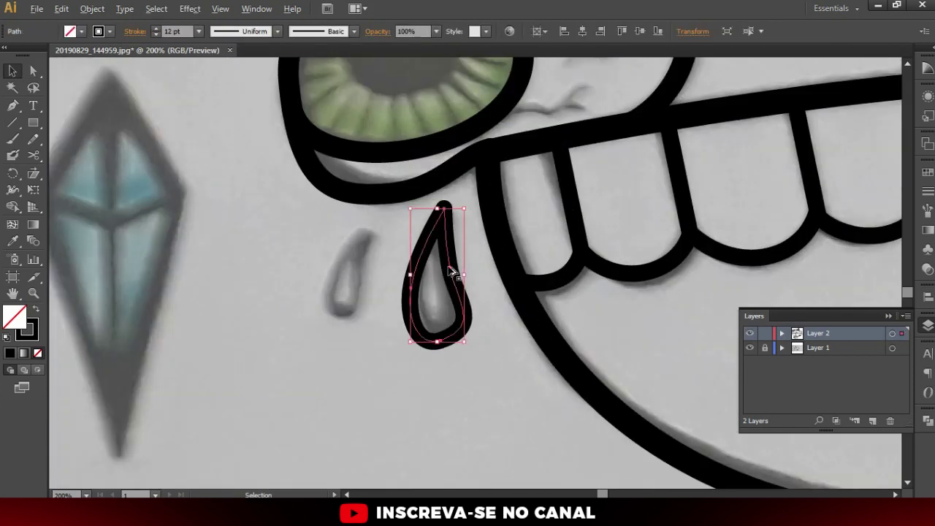
scroll(338, 216, "down", 3)
scroll(372, 136, "up", 2)
scroll(540, 324, "down", 4)
scroll(541, 323, "up", 5)
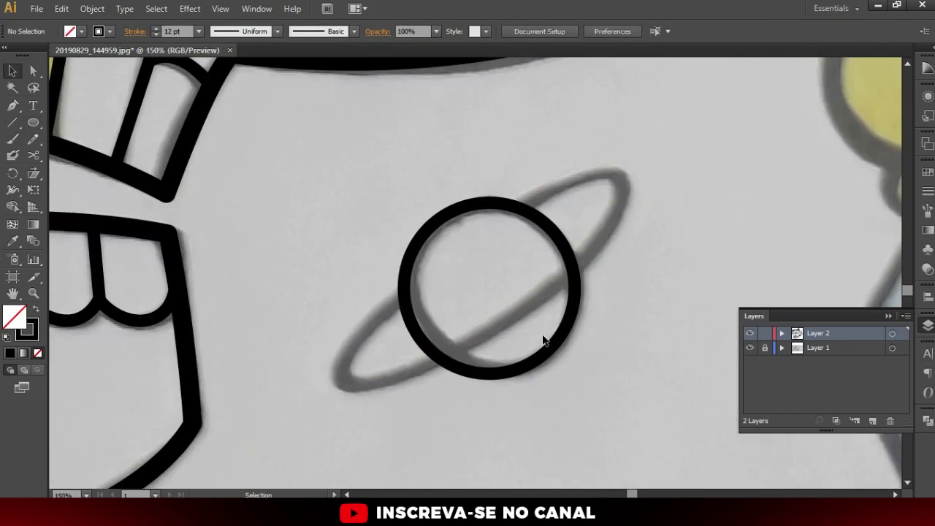
mouse_move(355, 209)
left_mouse_down()
mouse_move(720, 293)
mouse_move(616, 174)
mouse_move(334, 387)
left_mouse_up()
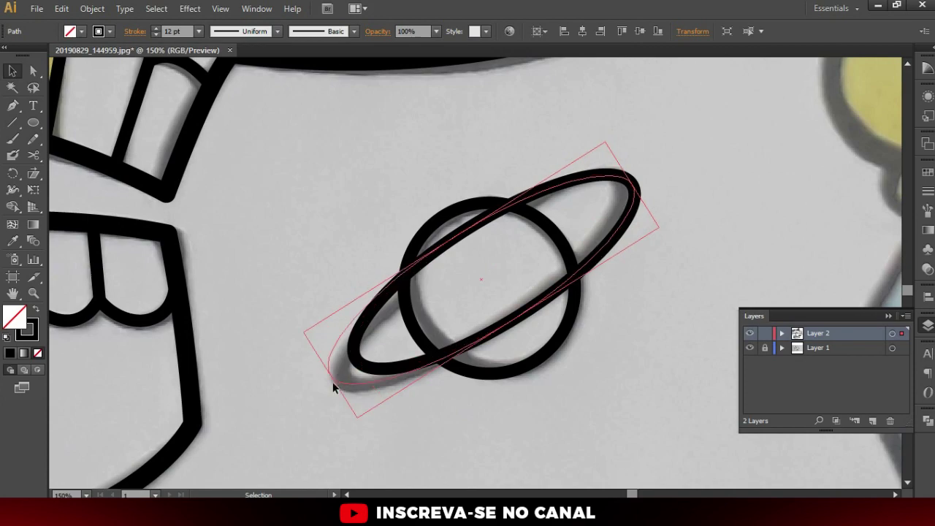
scroll(402, 351, "up", 3)
key("ctrl+shift+a")
scroll(480, 213, "down", 6)
scroll(481, 213, "up", 3)
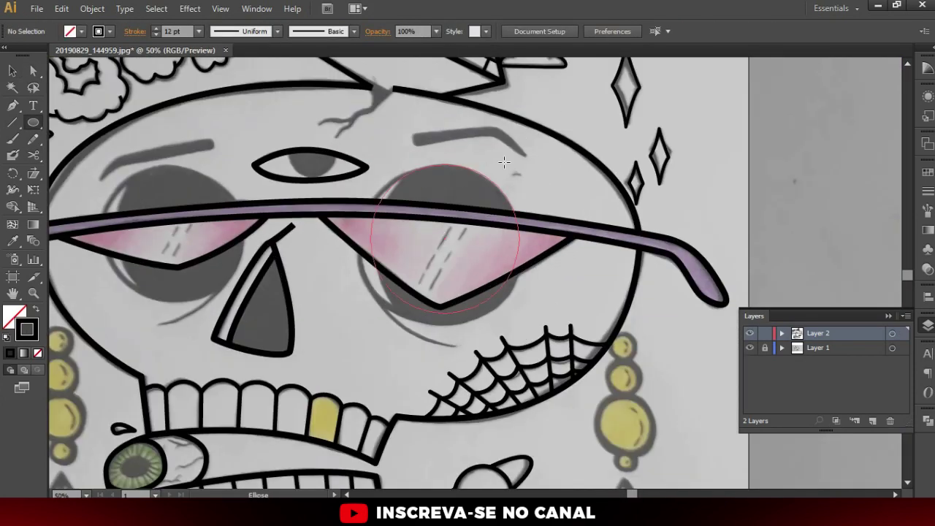
- Draw a black circle outline around the right sunglass lens
left_click_drag(322, 146, 541, 366)
key("ctrl+shift+a")
scroll(397, 333, "up", 2)
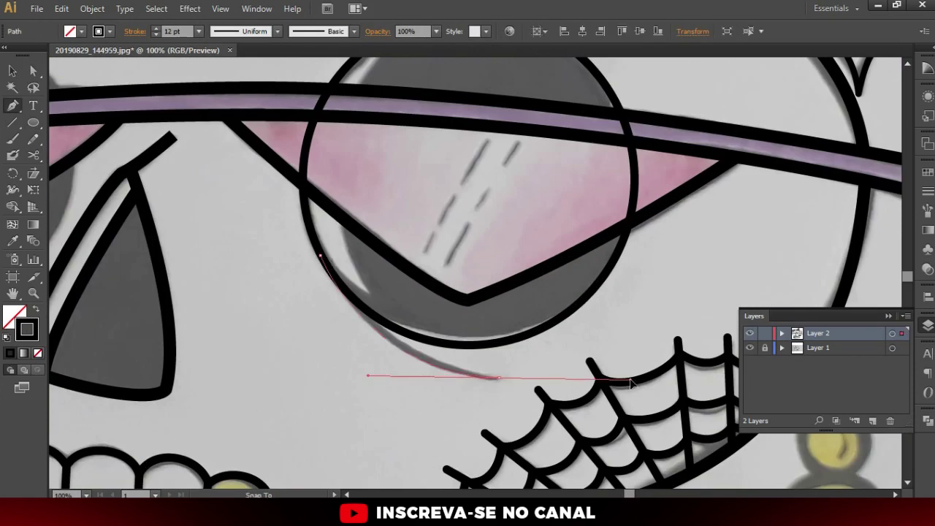
scroll(344, 266, "up", 2)
scroll(544, 283, "down", 4)
- Copy the lens circle onto the left lens and mirror it with Reflect Vertical
left_click(545, 283)
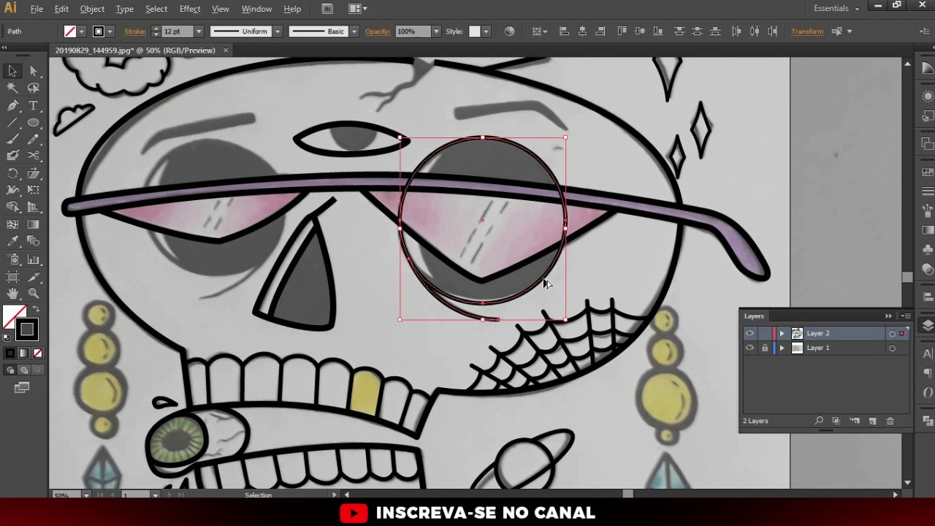
left_click_drag(546, 283, 272, 278)
scroll(261, 196, "up", 1)
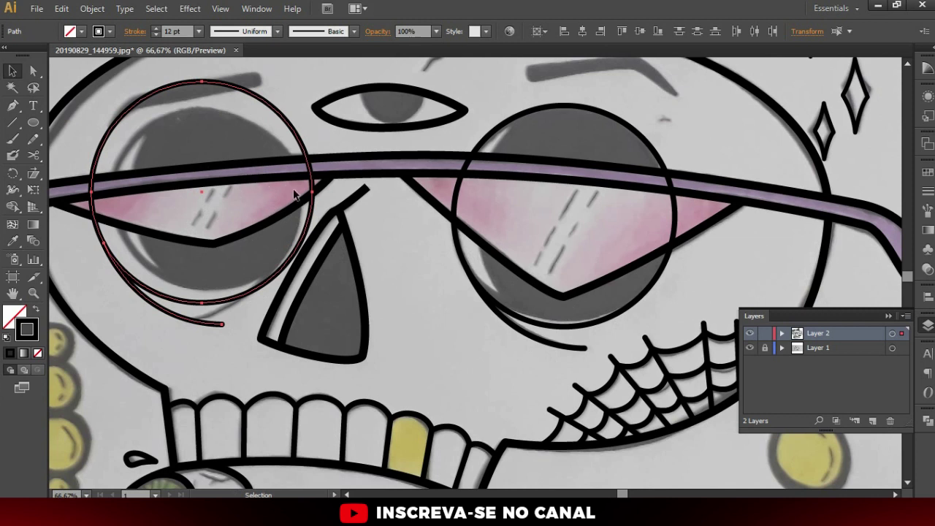
right_click(277, 111)
mouse_move(319, 274)
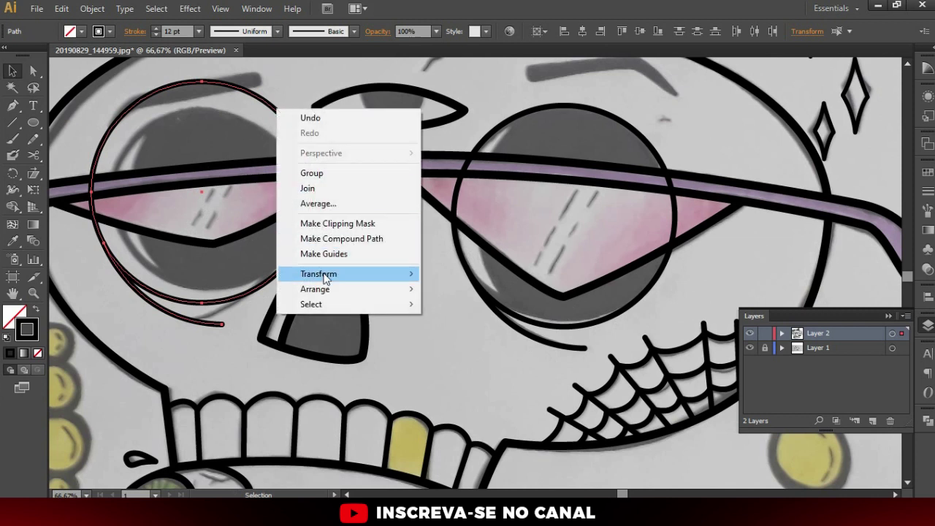
left_click(454, 323)
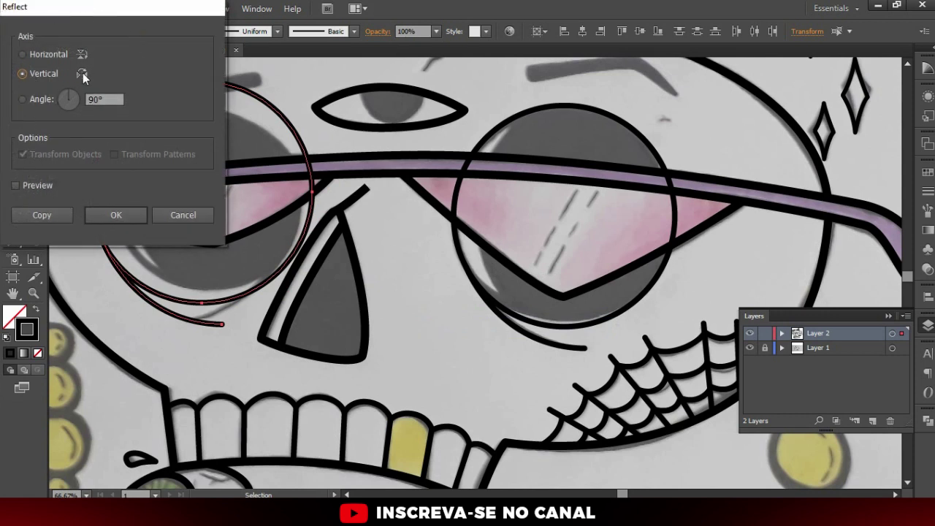
left_click(122, 216)
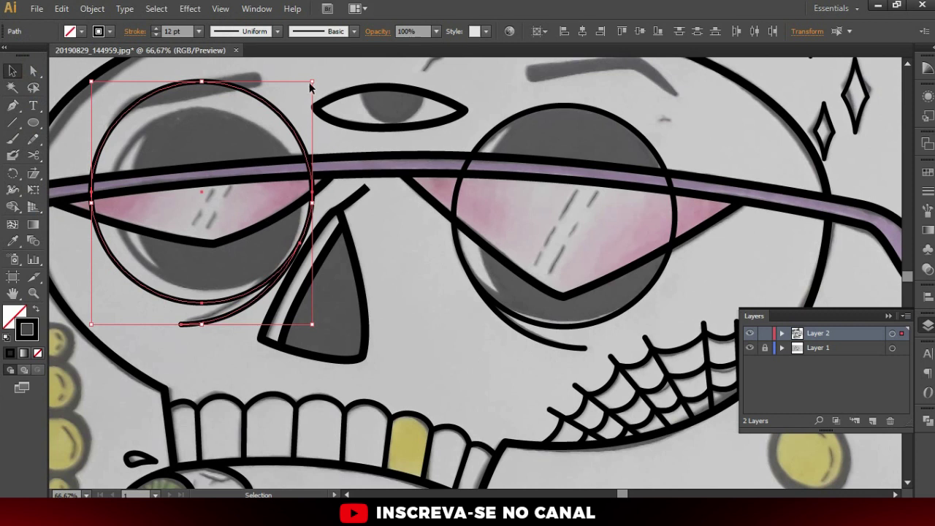
- Resize the mirrored circle until it matches the left lens in the sketch
left_click_drag(313, 81, 299, 96)
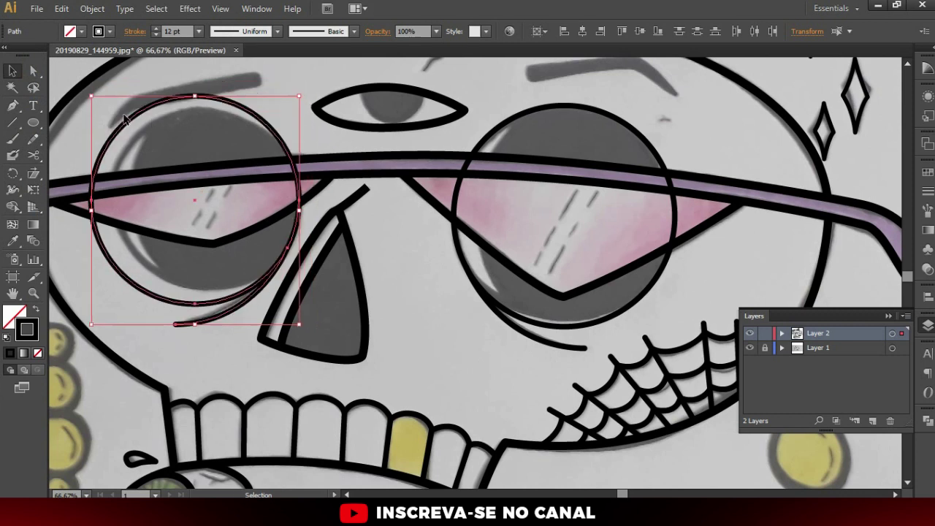
left_click_drag(92, 98, 106, 111)
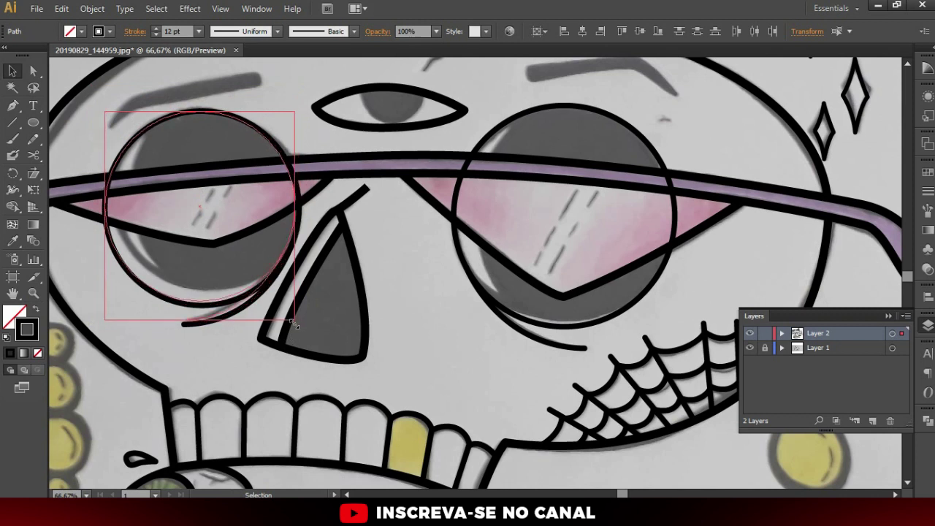
left_click_drag(299, 325, 294, 319)
left_click(113, 333)
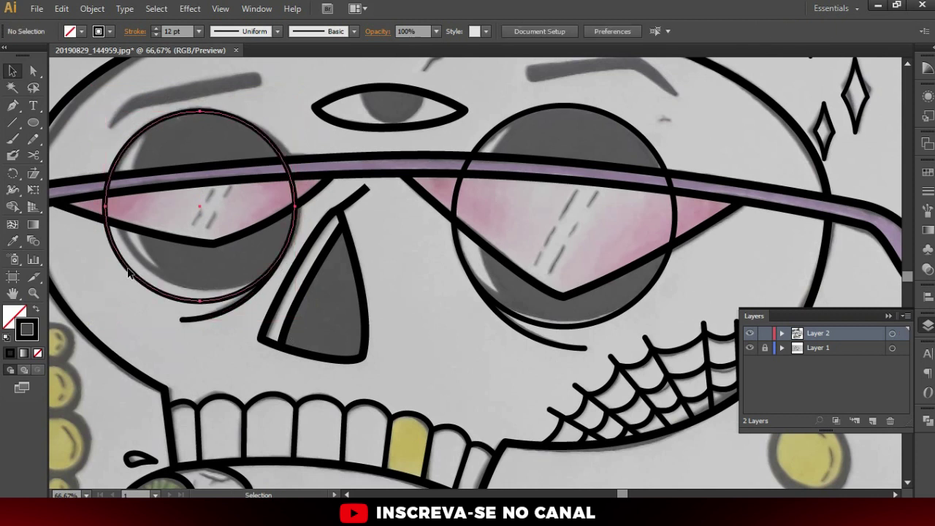
left_click(128, 273)
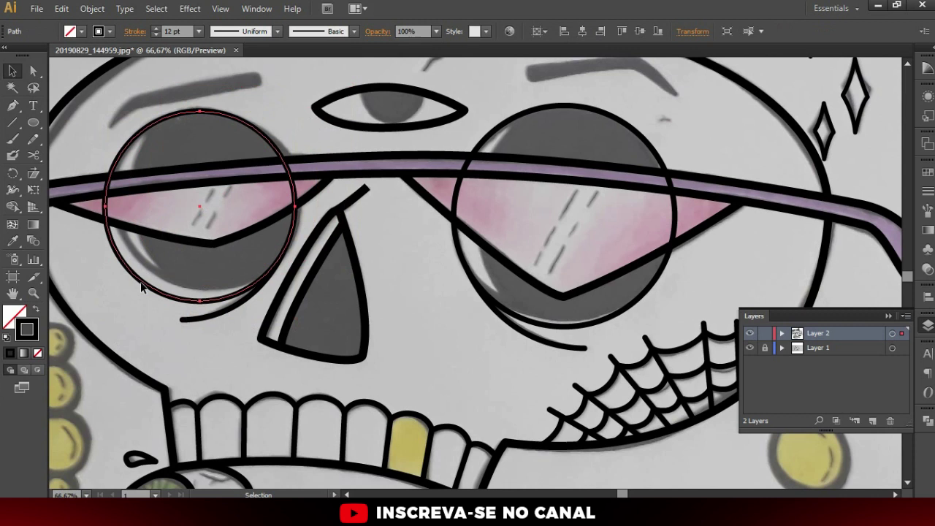
left_click_drag(104, 300, 117, 289)
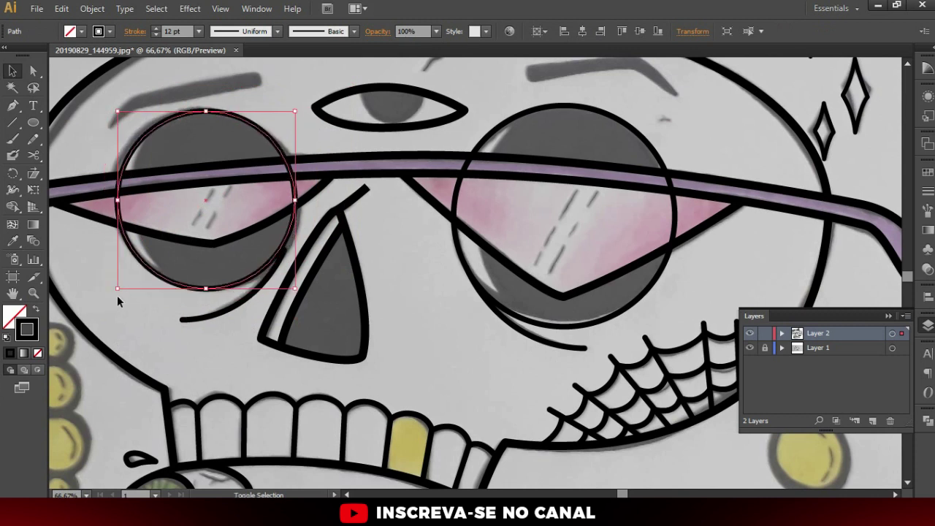
left_click_drag(117, 290, 113, 292)
- Move the left lens tail's anchor onto the black stroke and make its top point smooth
left_click(270, 264)
scroll(270, 263, "up", 2)
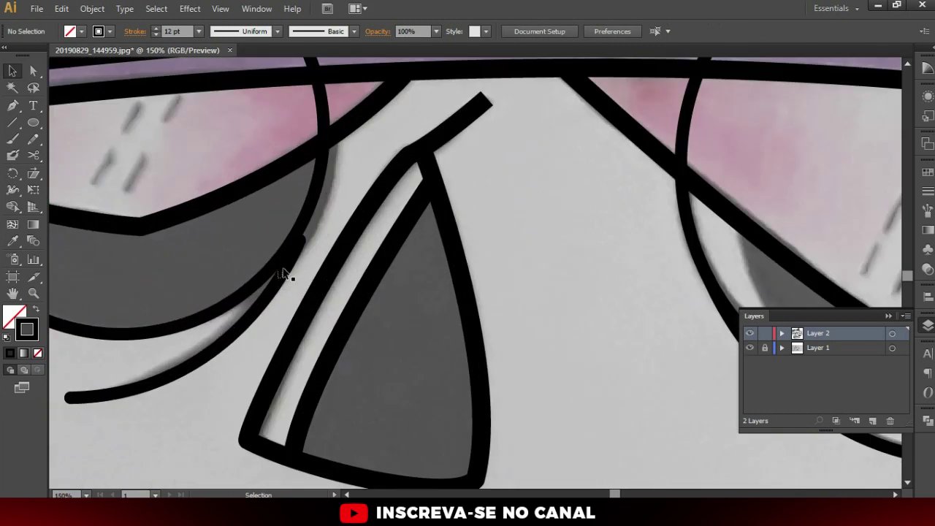
left_click(285, 274)
left_click(281, 283)
left_click(290, 269)
key("a")
left_click(299, 244)
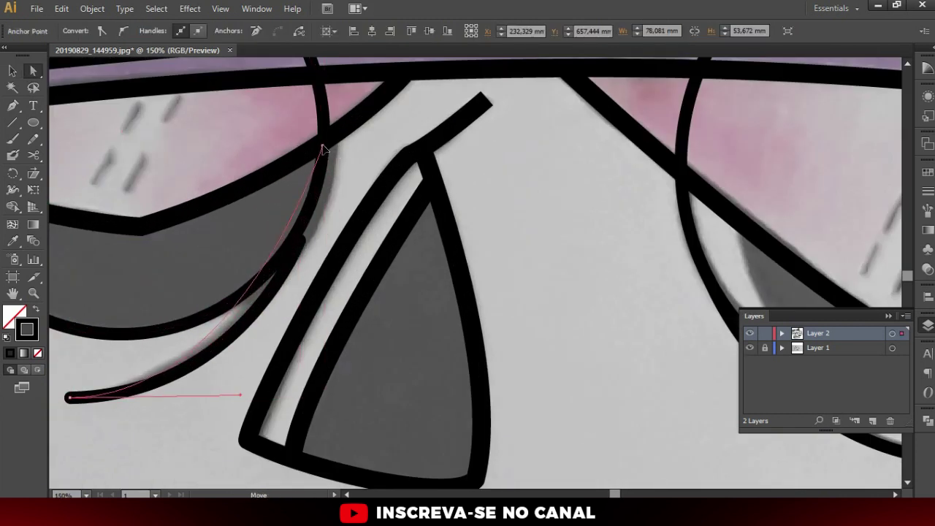
left_click_drag(322, 149, 325, 151)
left_click(123, 30)
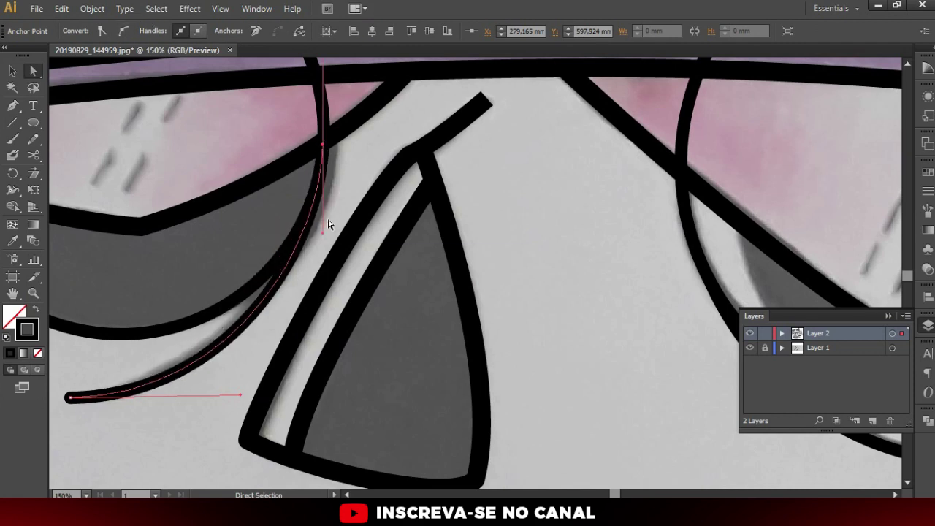
left_click(334, 202)
key("ctrl+minus")
key("ctrl+minus")
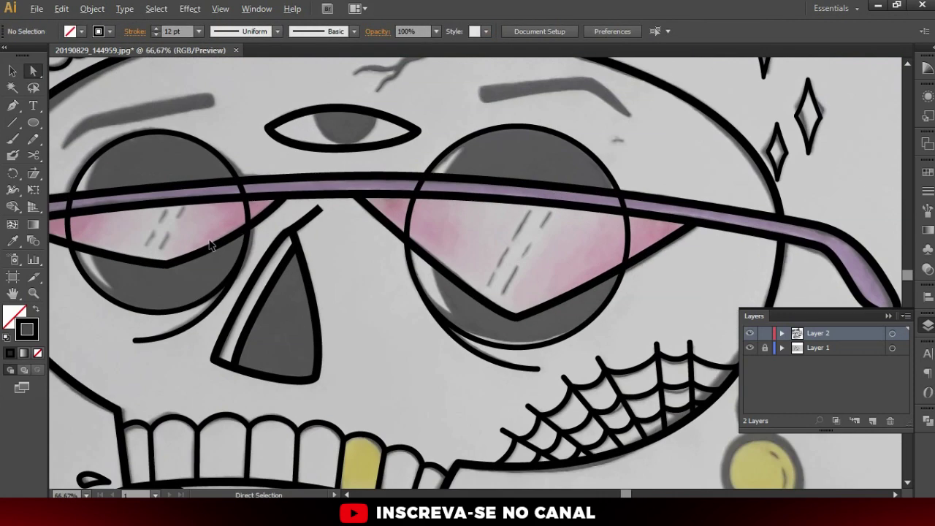
key("ctrl+plus")
- Cut the lens circle apart with the Scissors tool and select the other lens circle
key("c")
left_click(247, 226)
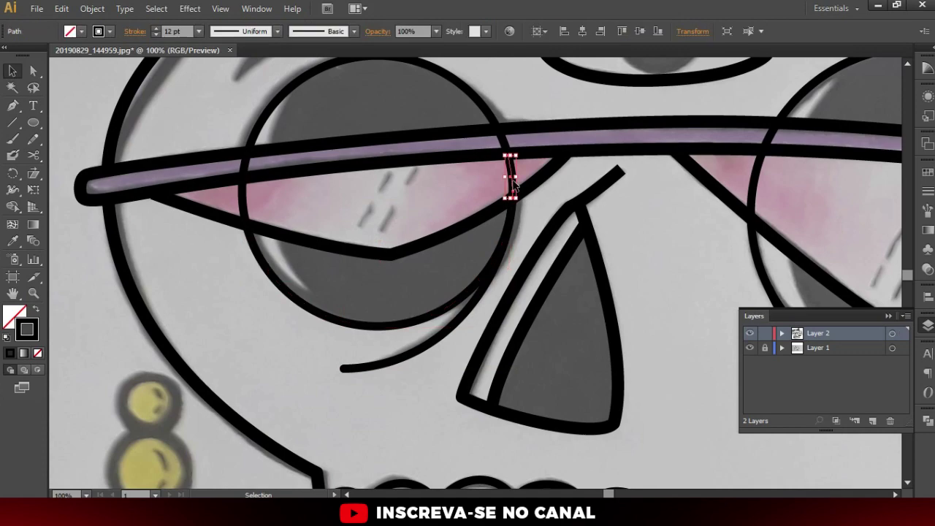
scroll(380, 267, "right", 5)
key("v")
left_click(746, 299)
- Draw a curved Pen path along the other lens's bottom edge
key("p")
key("ctrl+plus")
scroll(157, 314, "left", 5)
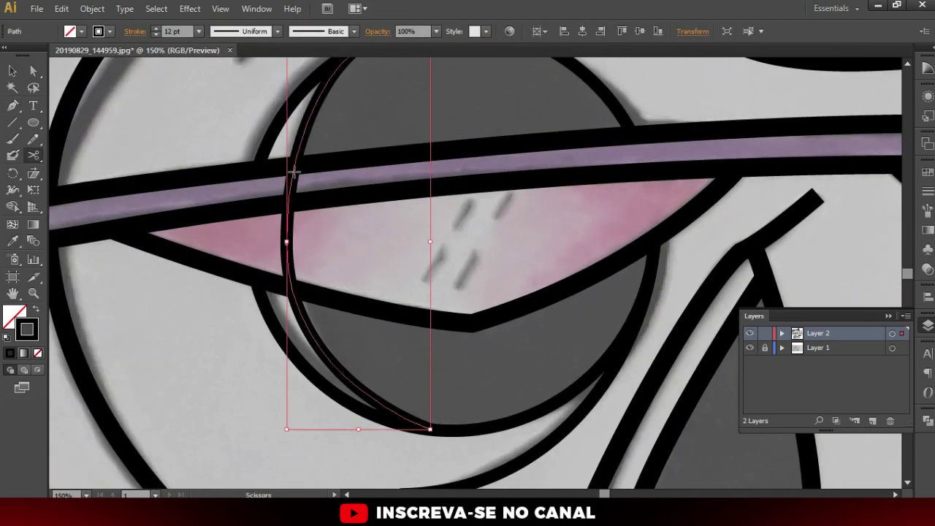
scroll(468, 292, "down", 4)
scroll(467, 292, "up", 3)
left_click_drag(459, 401, 482, 411)
scroll(482, 411, "down", 2)
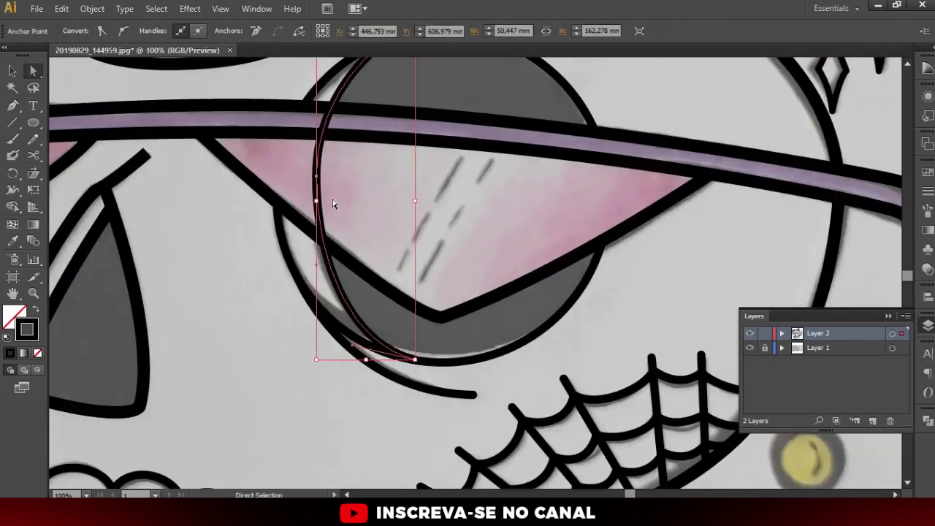
left_click(303, 212, "ctrl")
key("v")
scroll(420, 241, "down", 3)
scroll(420, 244, "up", 2)
- Duplicate the top earring bead circle above it, then select the earring circles and diamond chevron
scroll(292, 219, "up", 2)
left_click(329, 219)
left_click_drag(337, 210, 319, 136)
scroll(321, 135, "up", 1)
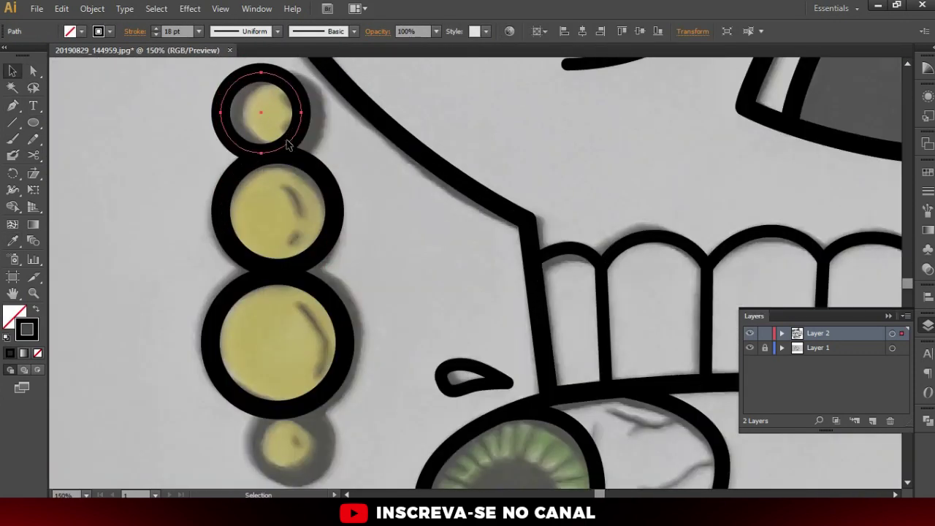
scroll(321, 135, "down", 2)
scroll(271, 292, "up", 1)
left_click(271, 353)
scroll(272, 353, "down", 1)
key("ctrl+a")
scroll(291, 257, "up", 1)
left_click(294, 264)
scroll(251, 320, "up", 1)
left_click(236, 314)
- Draw curved highlight arcs inside the top and middle earring beads
key("p")
scroll(349, 350, "down", 1)
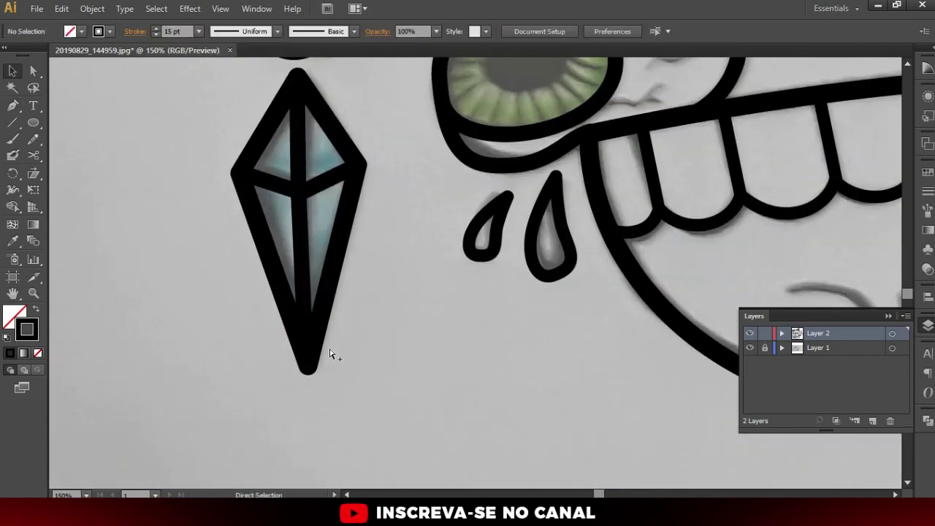
scroll(319, 148, "up", 2)
mouse_move(293, 101)
left_mouse_down()
mouse_move(323, 142)
mouse_move(296, 191)
left_mouse_up()
scroll(296, 191, "down", 1)
left_click_drag(292, 251, 325, 343)
key("v")
scroll(351, 351, "down", 1)
scroll(388, 301, "up", 1)
scroll(388, 300, "down", 3)
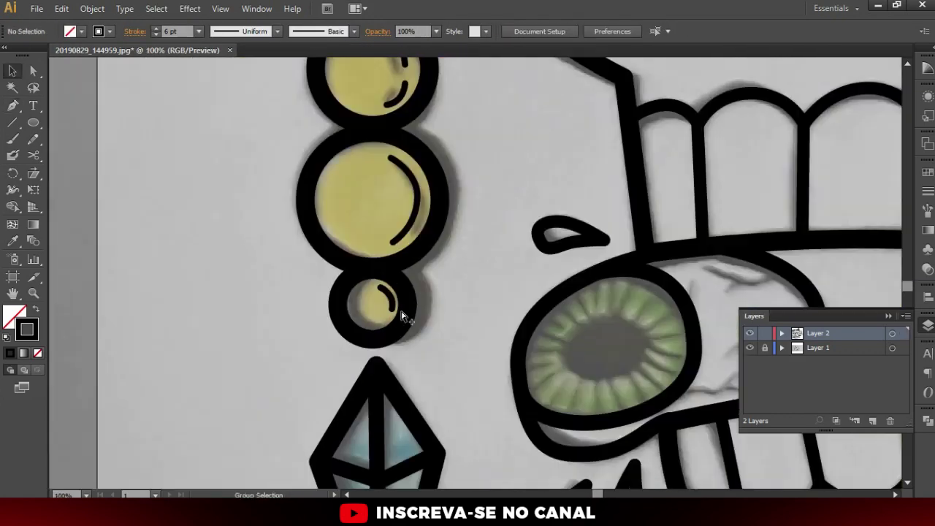
scroll(512, 292, "down", 2)
scroll(518, 324, "up", 1)
scroll(439, 292, "up", 1)
left_click(402, 264)
scroll(402, 241, "down", 2)
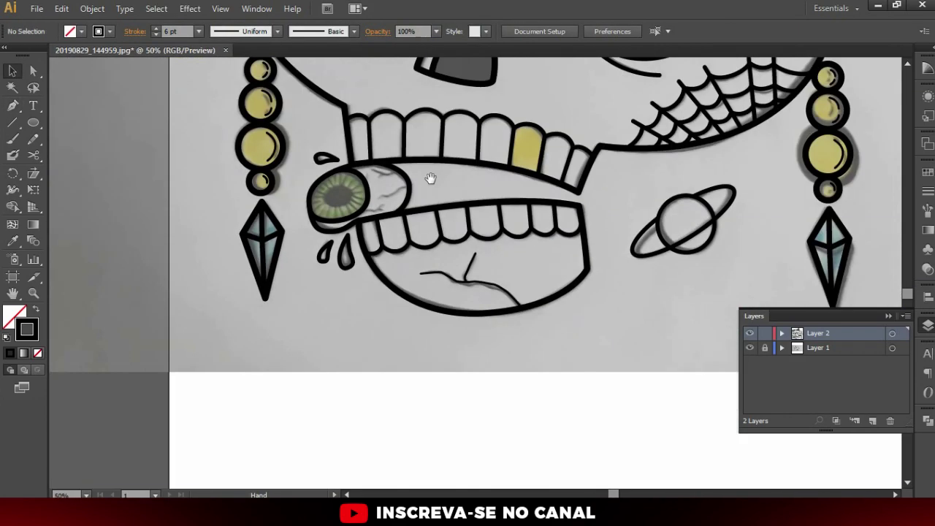
- Pan and zoom across the skull to inspect the traced outlines
key("p")
scroll(438, 242, "up", 2)
left_click_drag(410, 230, 522, 255)
left_click_drag(494, 219, 629, 157)
left_click_drag(472, 142, 501, 185)
scroll(502, 185, "down", 3)
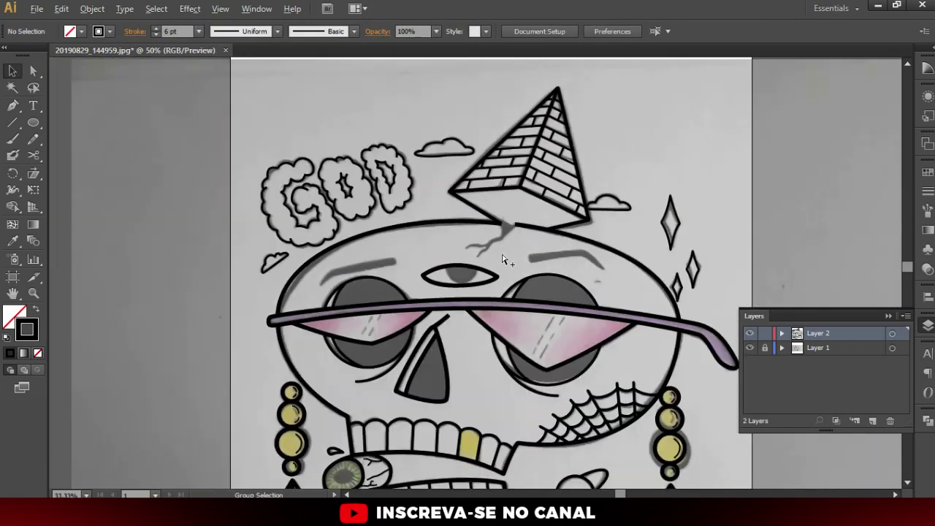
scroll(483, 219, "up", 3)
left_click_drag(366, 261, 539, 142)
key("v")
scroll(439, 194, "down", 3)
scroll(503, 294, "down", 3)
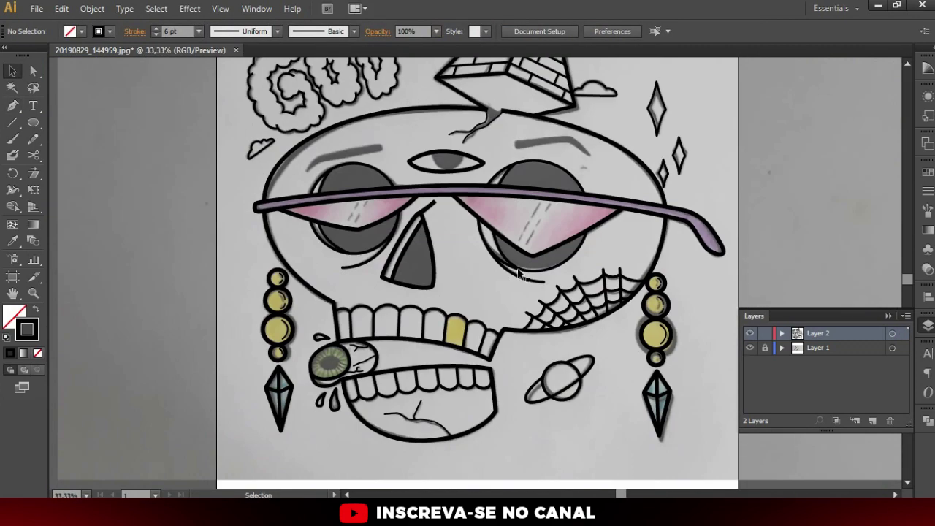
scroll(493, 290, "down", 1)
scroll(371, 343, "up", 1)
scroll(366, 336, "up", 1)
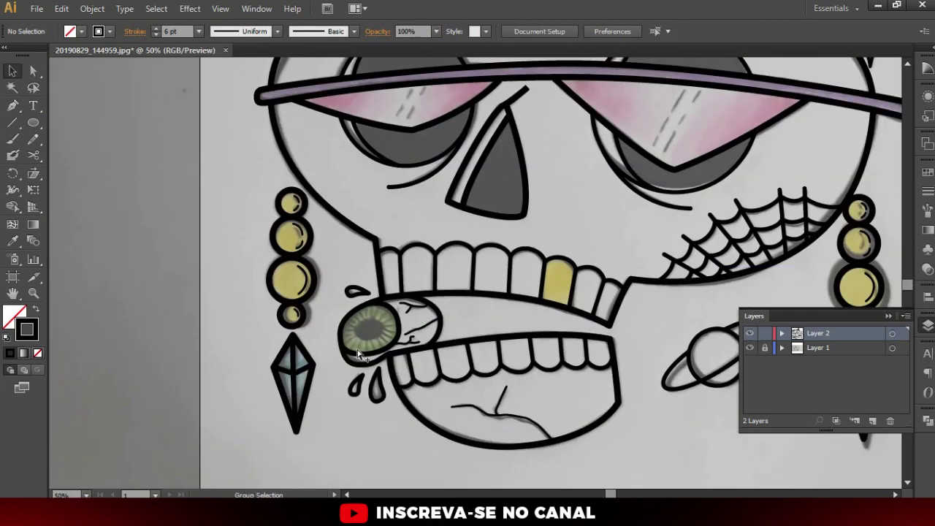
scroll(363, 333, "up", 2)
scroll(368, 336, "up", 1)
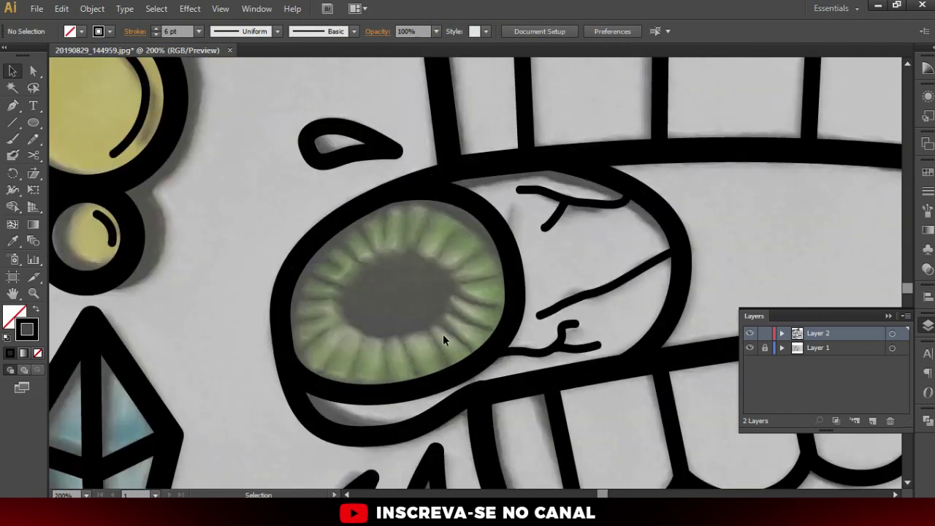
scroll(407, 311, "down", 2)
scroll(395, 267, "down", 2)
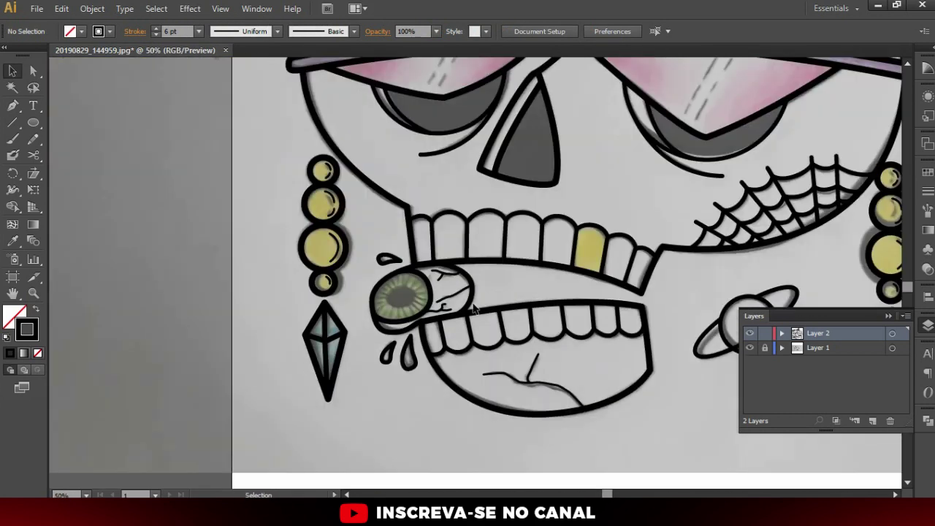
scroll(541, 292, "up", 1)
scroll(687, 314, "up", 1)
scroll(571, 235, "down", 2)
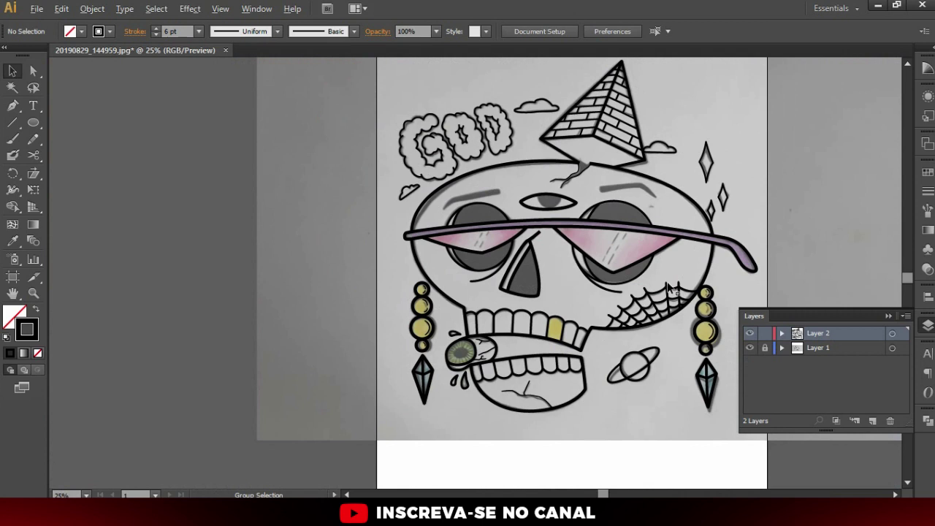
- Compare Layer 2 against the sketch, lock it, and make Layer 1 active
left_click(750, 333)
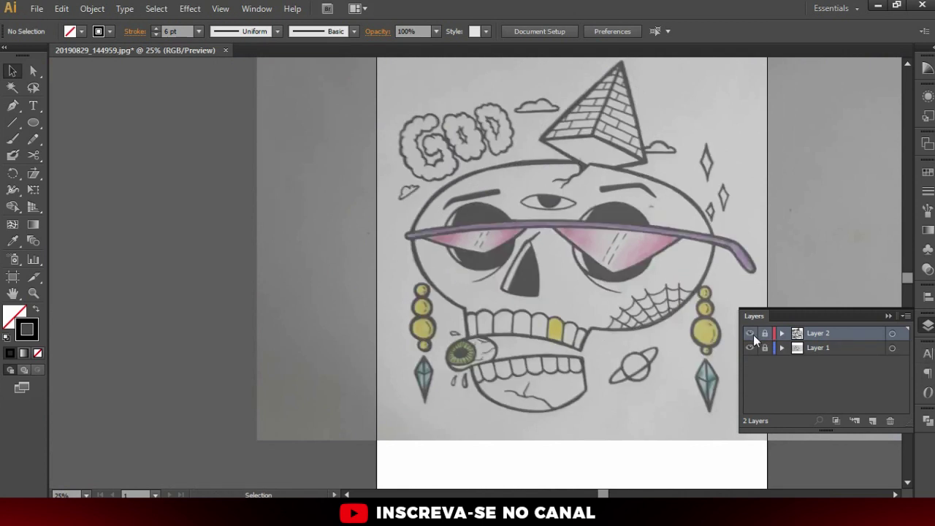
left_click(749, 333)
left_click(750, 333)
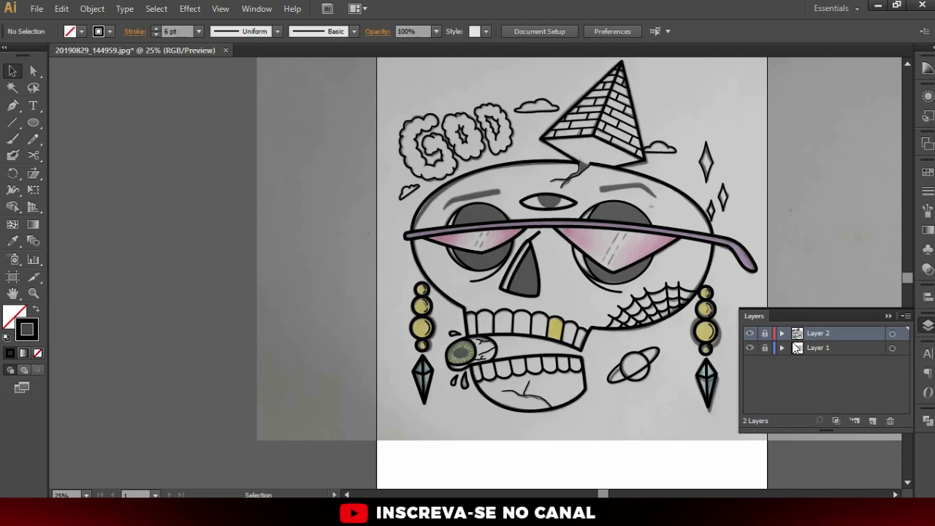
left_click_drag(796, 350, 869, 454)
- Compare the outline layer against the sketch once more and unlock Layer 2
scroll(554, 203, "up", 1)
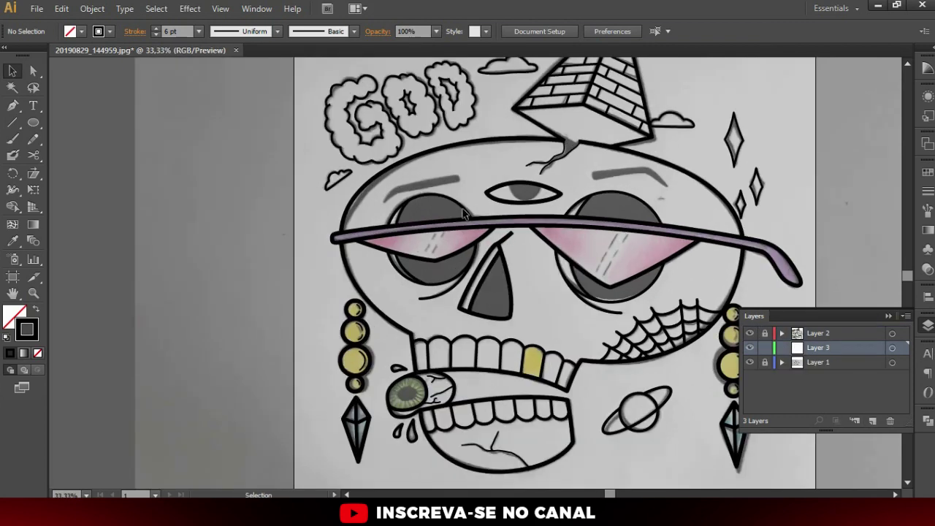
scroll(521, 202, "up", 2)
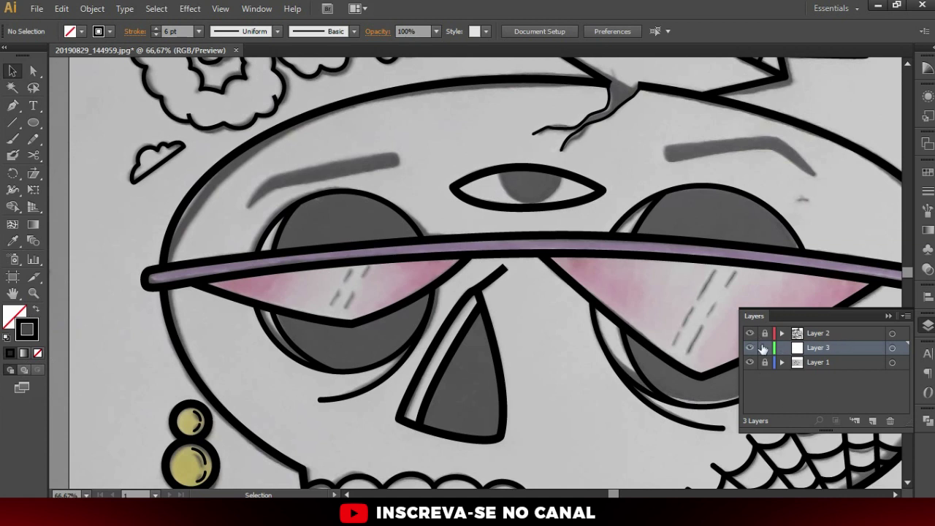
left_click(751, 334)
left_click(751, 334)
scroll(589, 205, "up", 2)
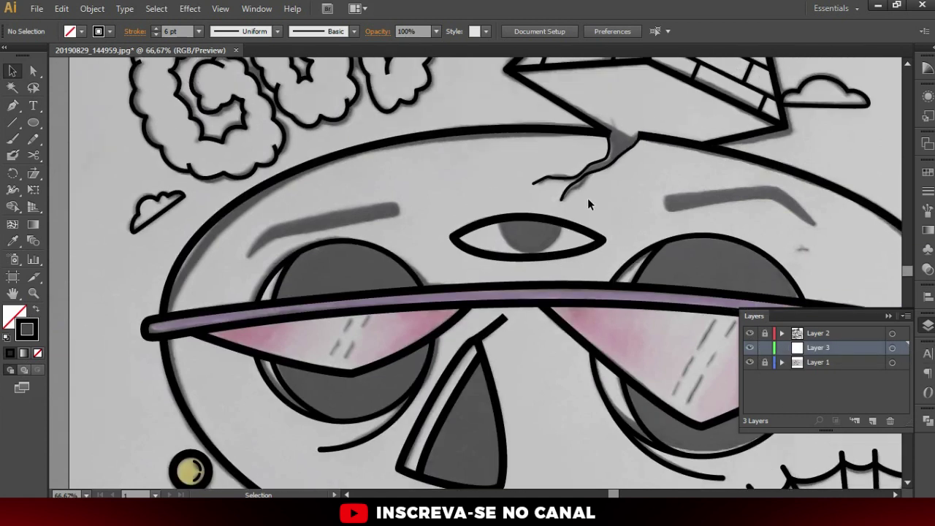
left_click(765, 333)
- Reduce the third eye's outline stroke from 16 pt to 12 pt and select Layer 3
key("a")
left_click(531, 224)
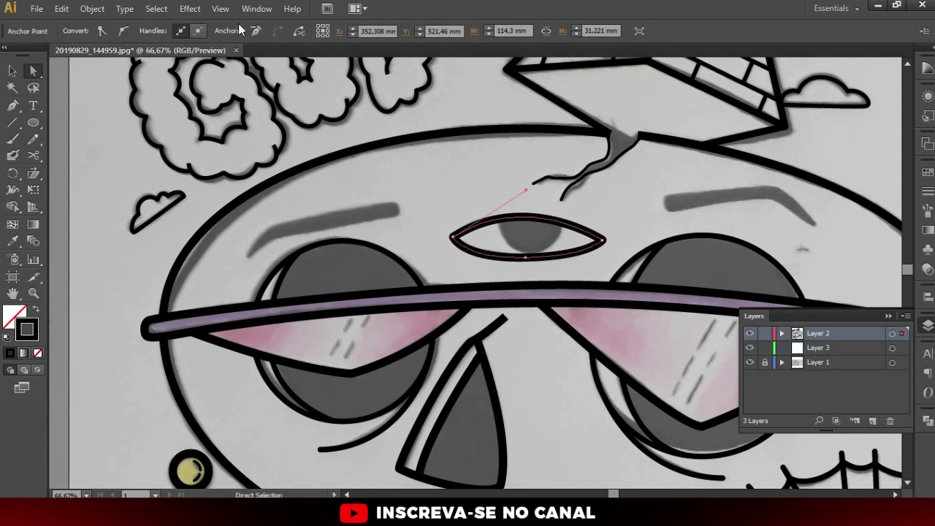
key("v")
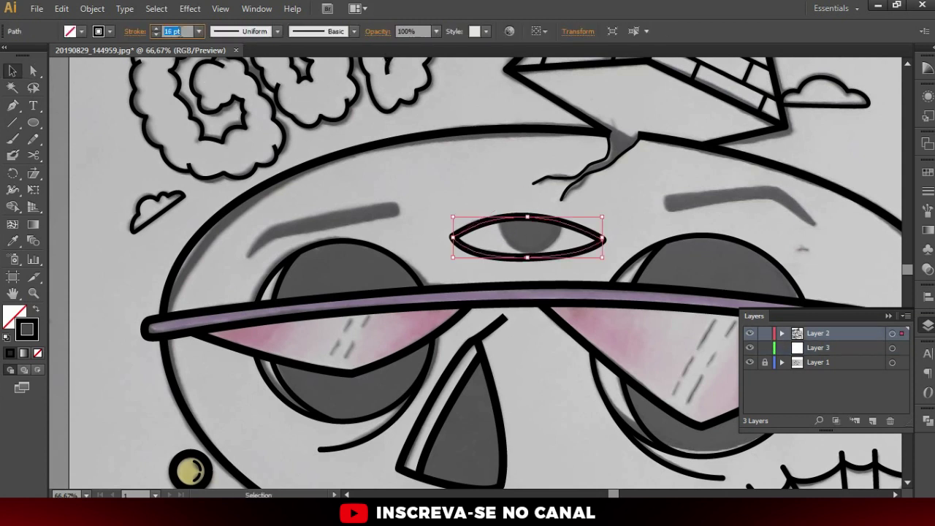
key("Down")
key("Down")
key("Down")
key("Down")
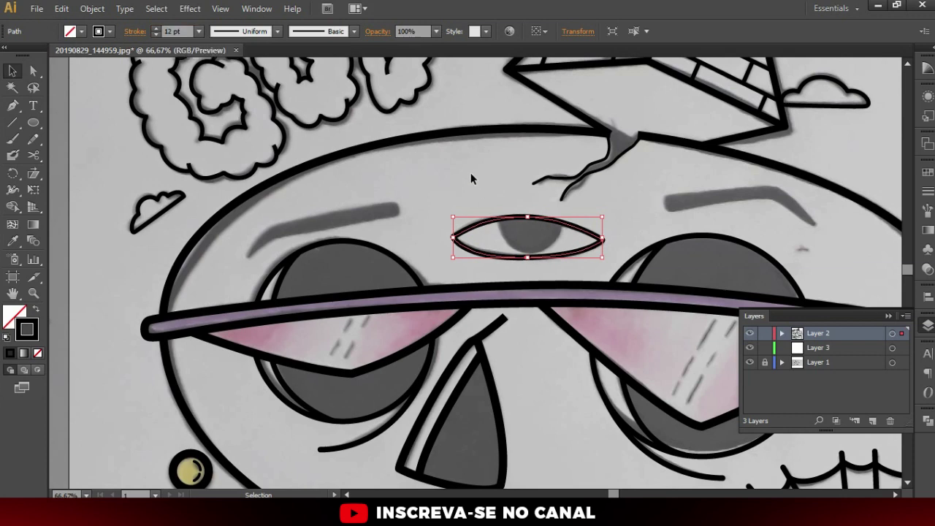
left_click(472, 179)
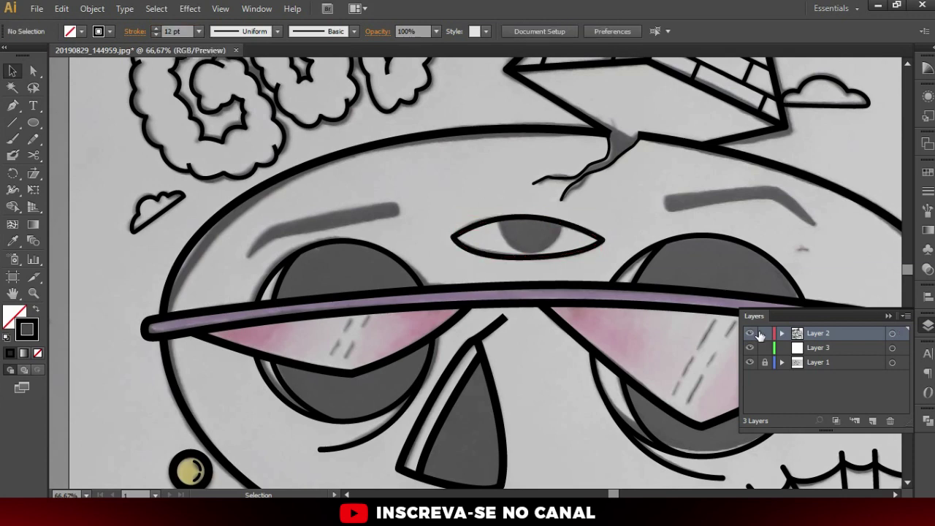
left_click(819, 349)
scroll(296, 225, "up", 2)
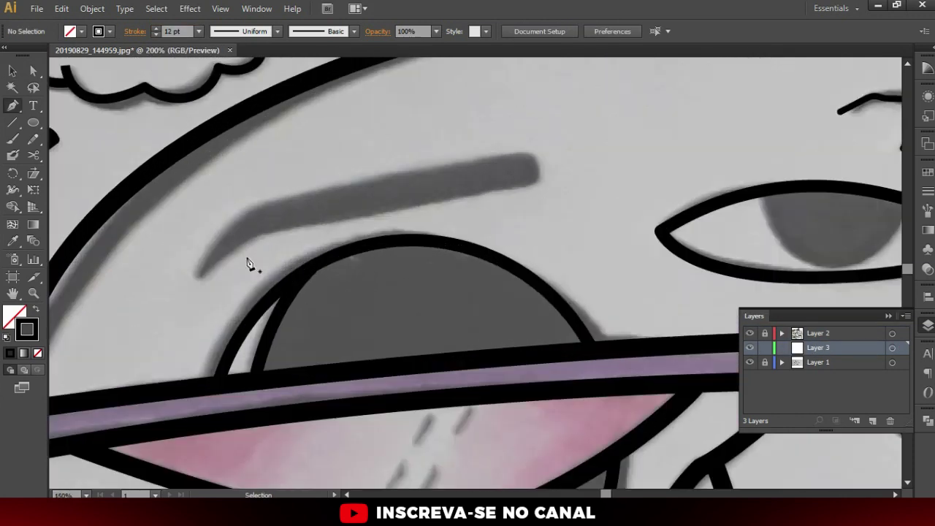
- Set black fill with no stroke and trace the left eyebrow as a solid shape
scroll(250, 261, "up", 1)
left_click(35, 312)
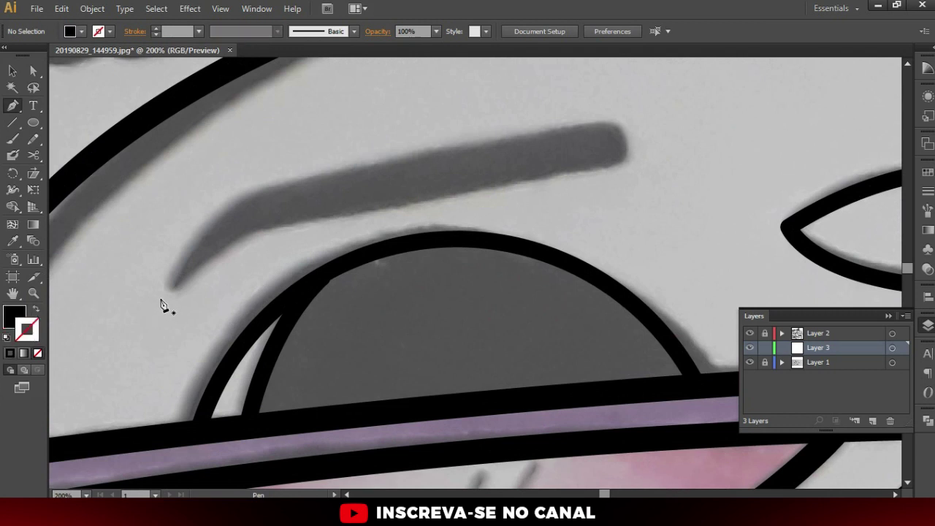
left_click(169, 293)
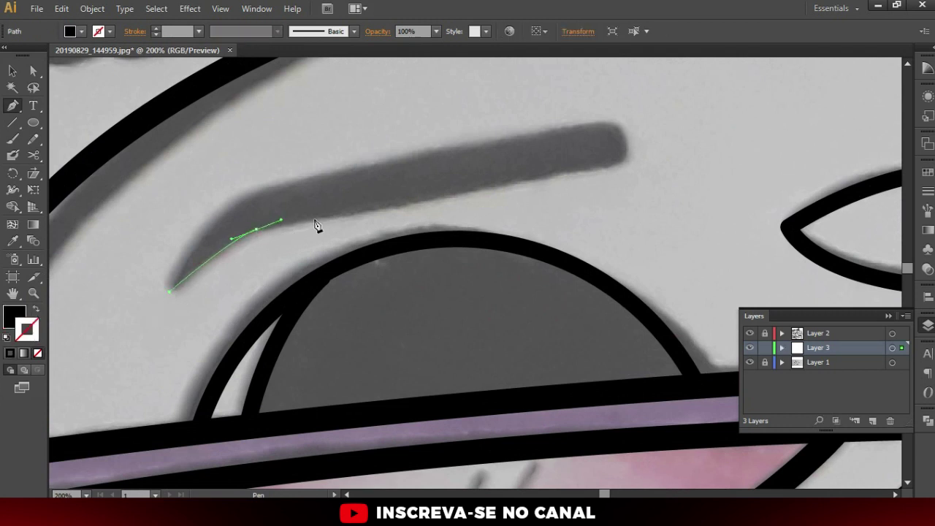
left_click(626, 161)
left_click(621, 121)
left_click_drag(239, 195, 223, 211)
left_click_drag(171, 293, 161, 325)
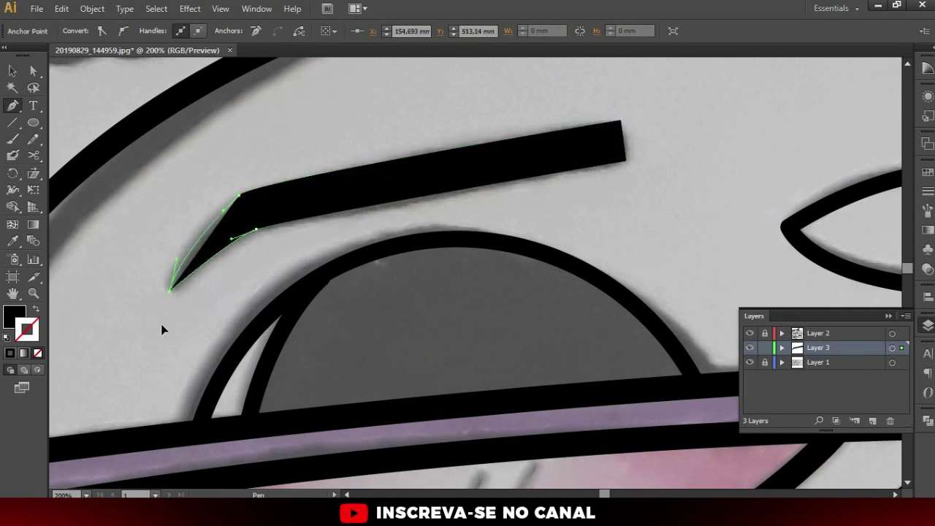
scroll(365, 169, "down", 3)
scroll(432, 229, "up", 3)
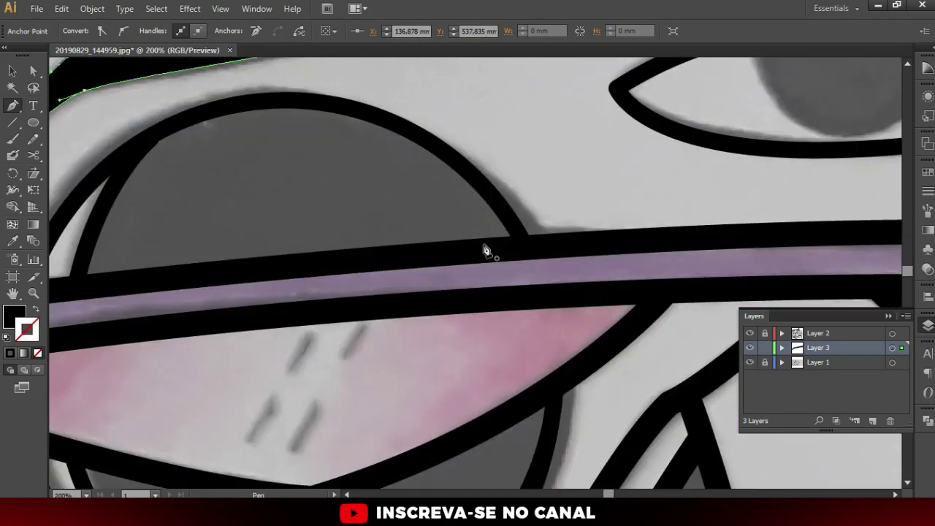
- Trace the eye socket above the glasses band as a closed black shape
left_click(522, 250)
left_click(74, 283)
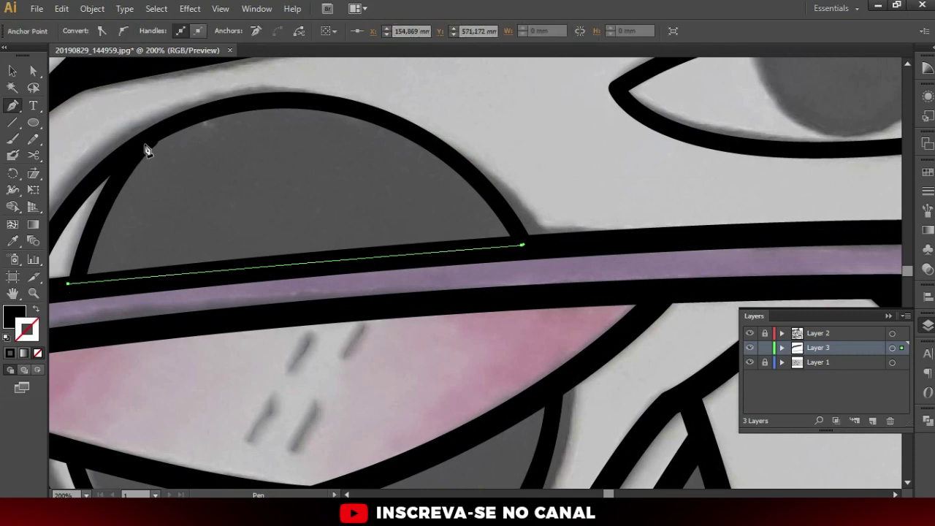
left_click_drag(146, 143, 184, 113)
left_click_drag(322, 104, 347, 108)
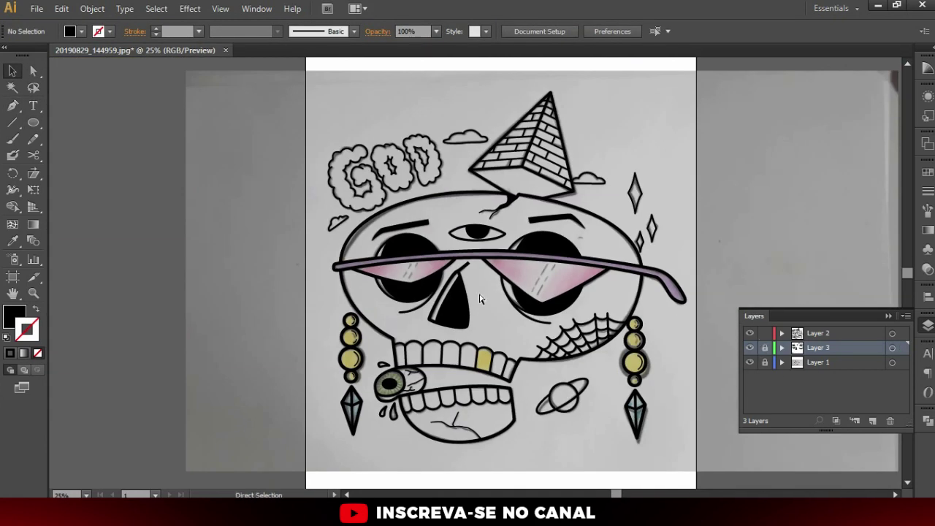
key("a")
scroll(426, 276, "up", 2)
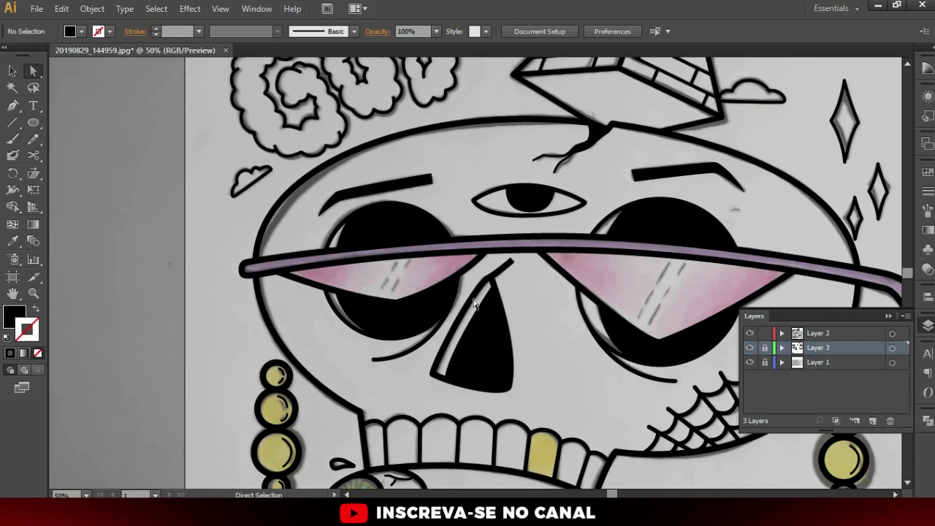
- Copy the glint stroke onto the next sunglass lens mark
scroll(476, 261, "up", 2)
scroll(476, 257, "up", 1)
scroll(468, 263, "up", 1)
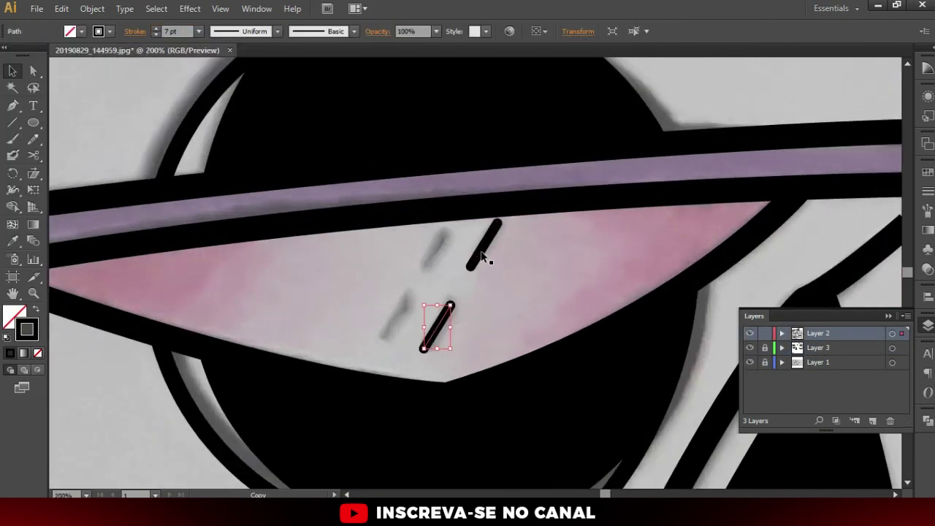
scroll(407, 307, "down", 2)
left_click_drag(407, 307, 555, 277)
scroll(555, 311, "up", 1)
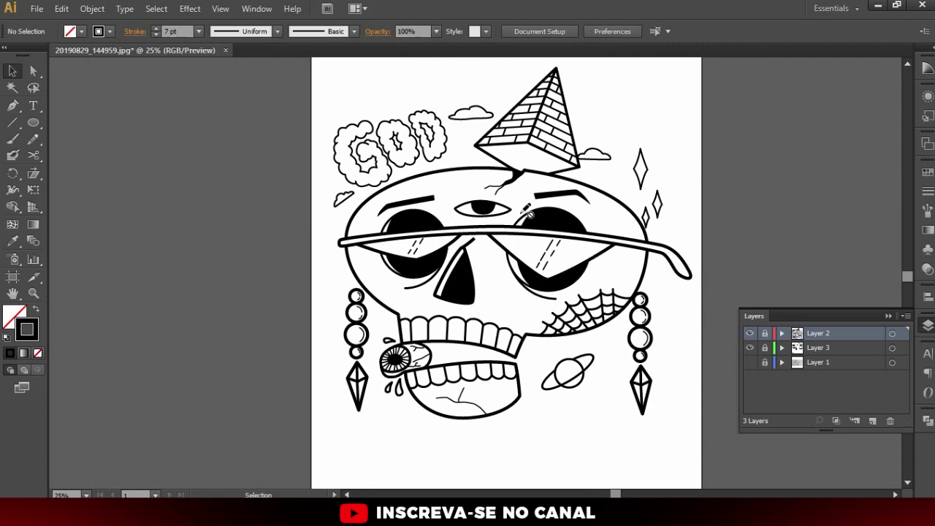
scroll(443, 146, "up", 3)
- With the Width tool, taper the GOD cloud outline ends and thicken the arc above the notch
scroll(491, 127, "up", 2)
scroll(474, 130, "up", 2)
scroll(474, 130, "up", 2)
scroll(480, 174, "left", 3)
scroll(365, 197, "left", 1)
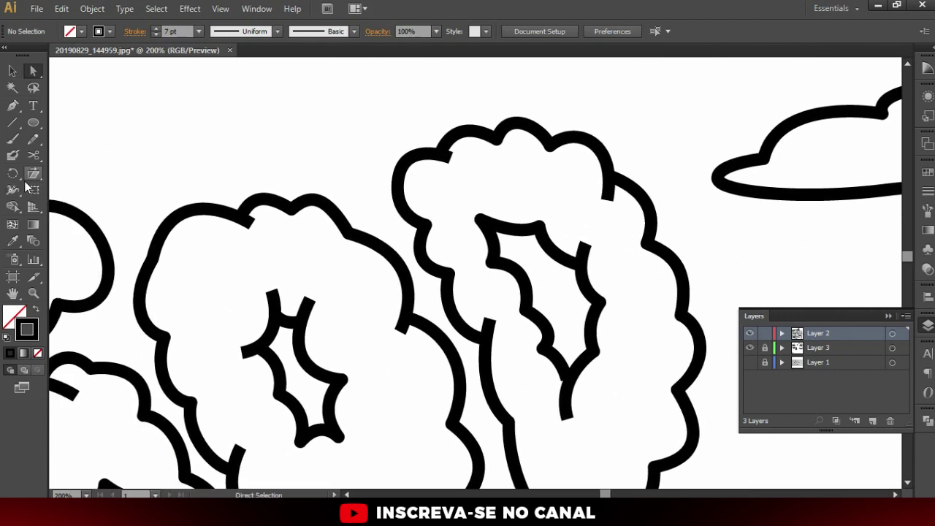
left_click(14, 191)
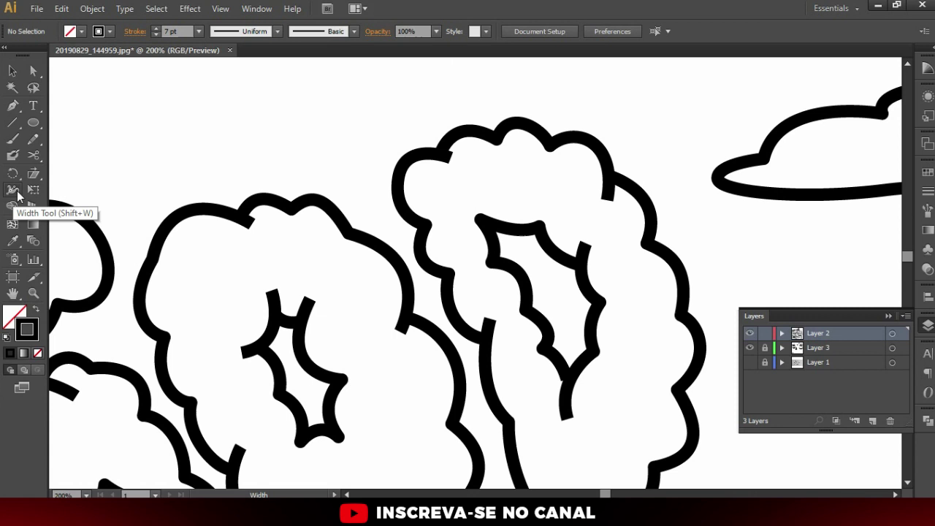
scroll(449, 160, "up", 1)
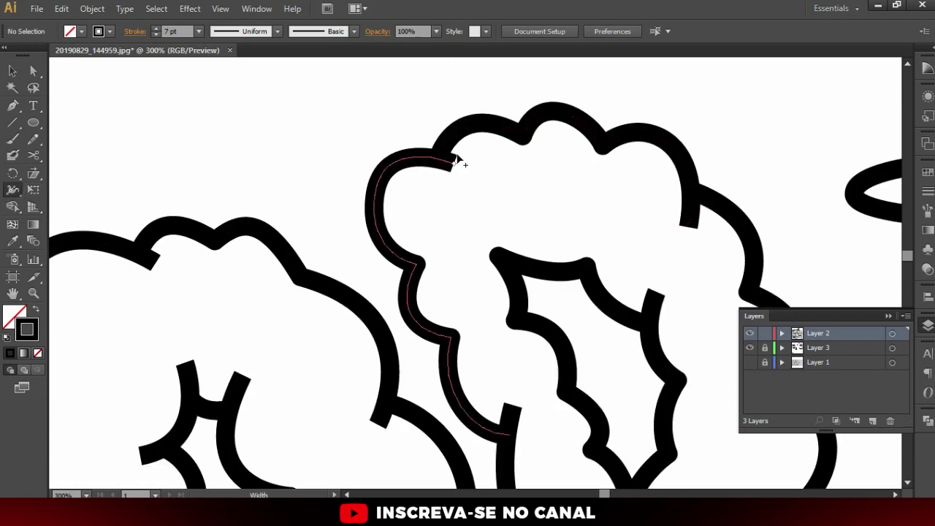
mouse_move(457, 158)
left_mouse_down()
mouse_move(449, 174)
mouse_move(415, 153)
left_mouse_up()
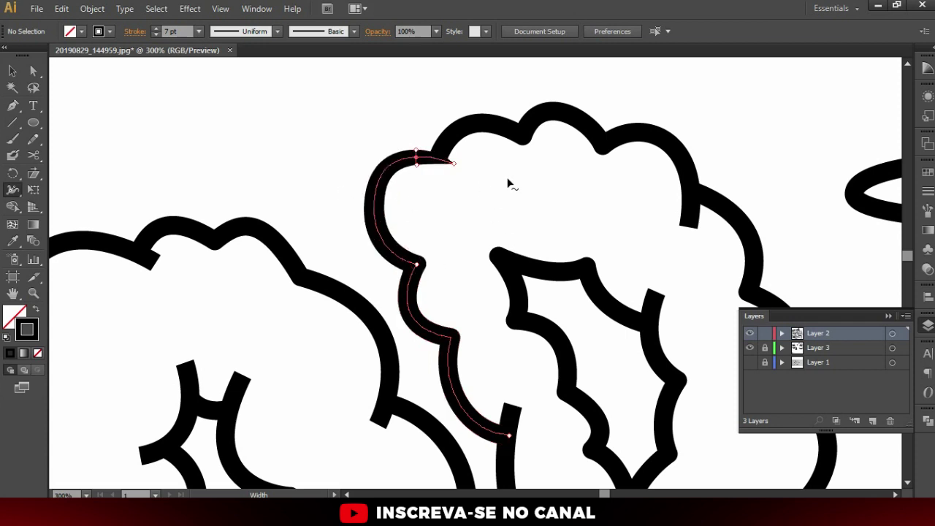
scroll(511, 186, "down", 1)
scroll(617, 212, "up", 2)
scroll(606, 225, "up", 1)
left_click_drag(607, 227, 615, 225)
left_click_drag(635, 146, 630, 145)
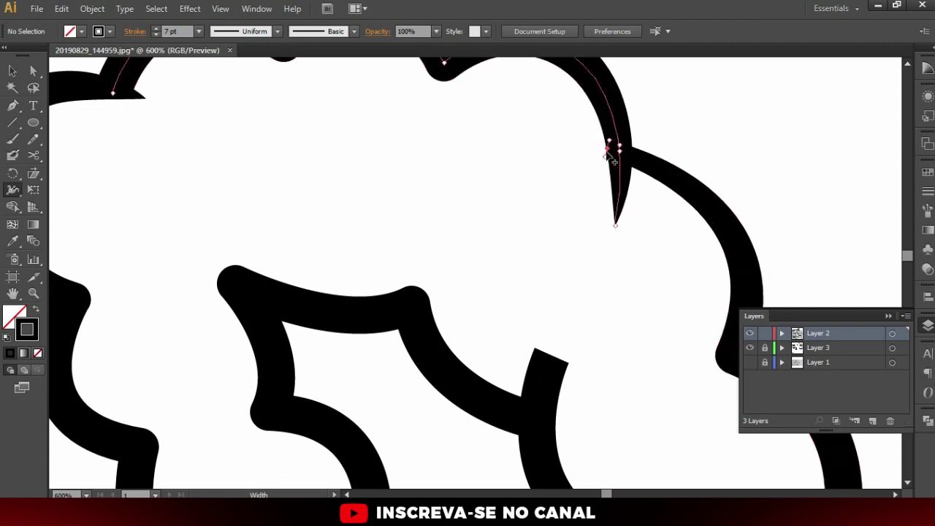
scroll(563, 229, "down", 1)
scroll(482, 221, "up", 1)
- Pan to the leaf path, select it with Direct Selection, then deselect
left_click_drag(482, 221, 519, 185)
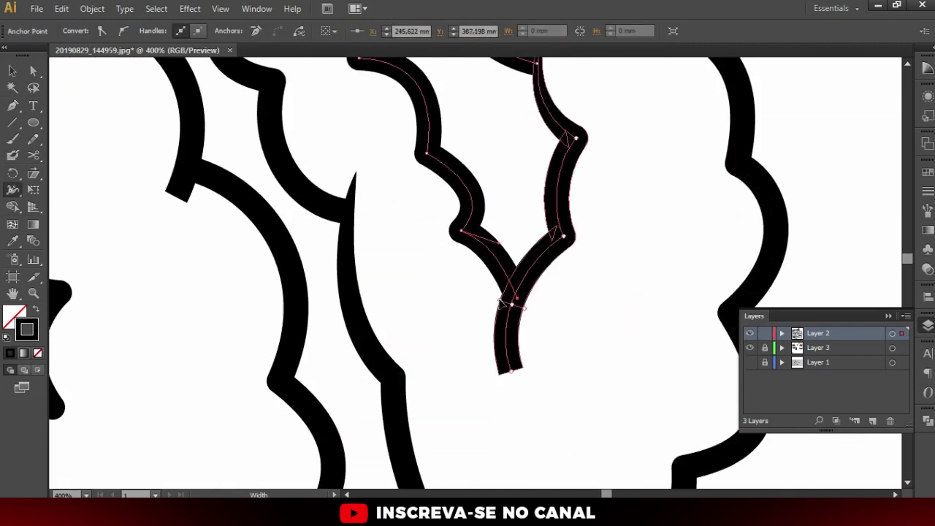
left_click_drag(511, 298, 516, 334)
scroll(371, 319, "down", 1)
scroll(417, 313, "down", 1)
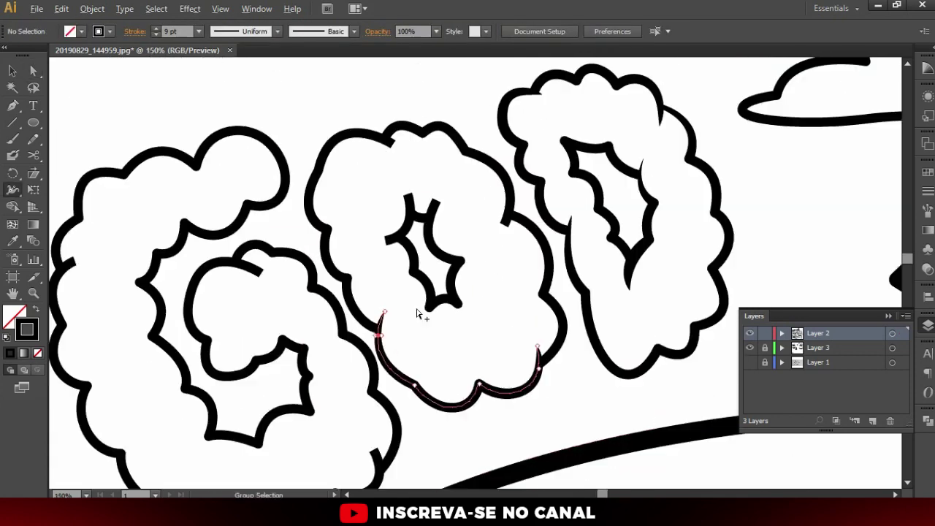
scroll(407, 234, "up", 2)
key("a")
left_click(446, 155)
left_click(446, 154, "alt")
scroll(585, 287, "down", 1)
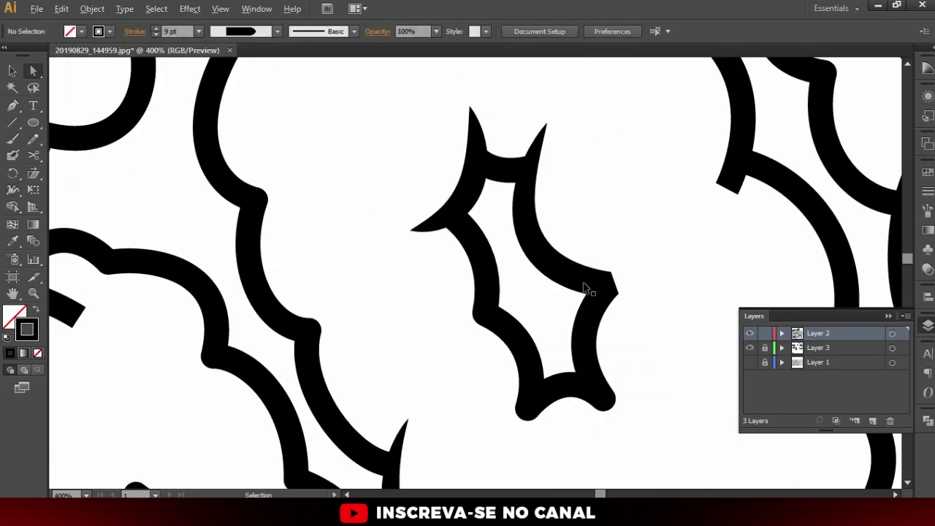
scroll(570, 285, "up", 1)
key("v")
key("ctrl+shift+a")
- Select an anchor point on the leaf stroke, then clear the selection
scroll(417, 162, "down", 2)
scroll(323, 164, "up", 2)
scroll(569, 324, "down", 2)
scroll(527, 447, "up", 1)
scroll(537, 409, "up", 1)
scroll(504, 285, "down", 1)
scroll(372, 141, "up", 1)
scroll(480, 266, "down", 1)
left_click(477, 260)
scroll(348, 334, "up", 2)
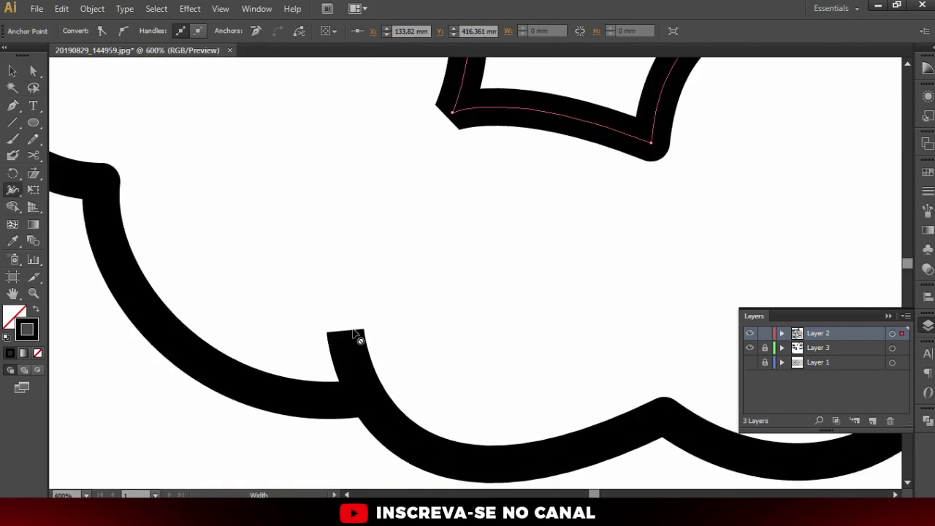
scroll(407, 359, "down", 3)
scroll(285, 270, "up", 1)
key("v")
key("ctrl+shift+a")
scroll(285, 270, "down", 3)
scroll(539, 236, "up", 2)
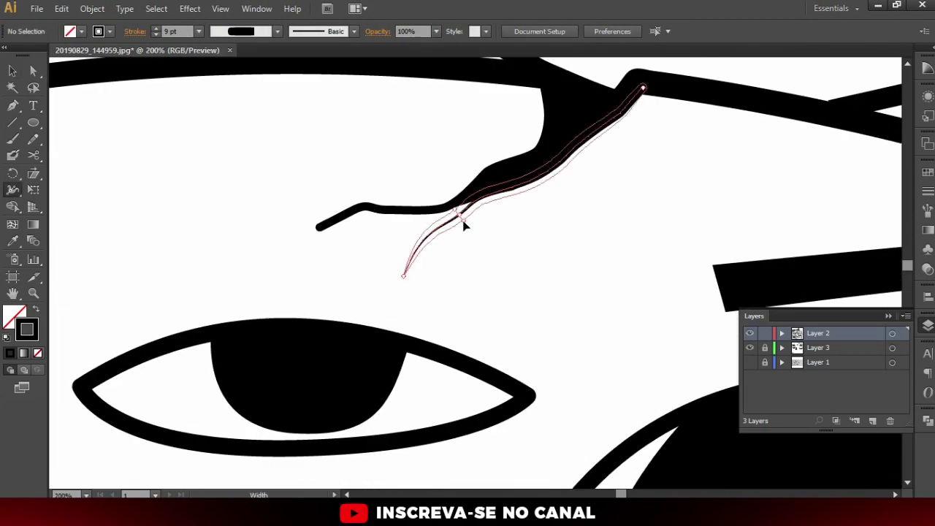
scroll(464, 219, "up", 1)
scroll(435, 202, "down", 3)
- Taper the tip and left end of the skull's crack stroke with the Width tool
key("shift+w")
scroll(219, 276, "up", 3)
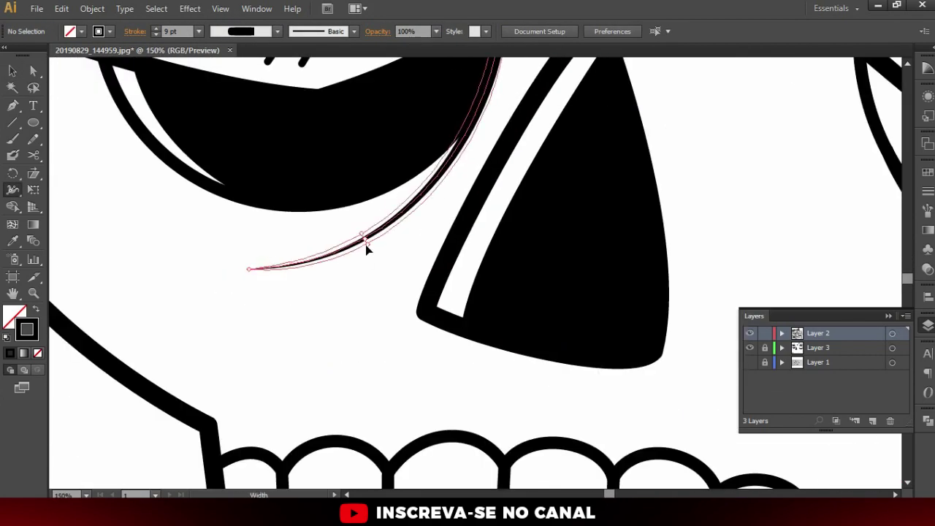
scroll(476, 350, "down", 3)
scroll(476, 350, "up", 3)
scroll(478, 299, "up", 2)
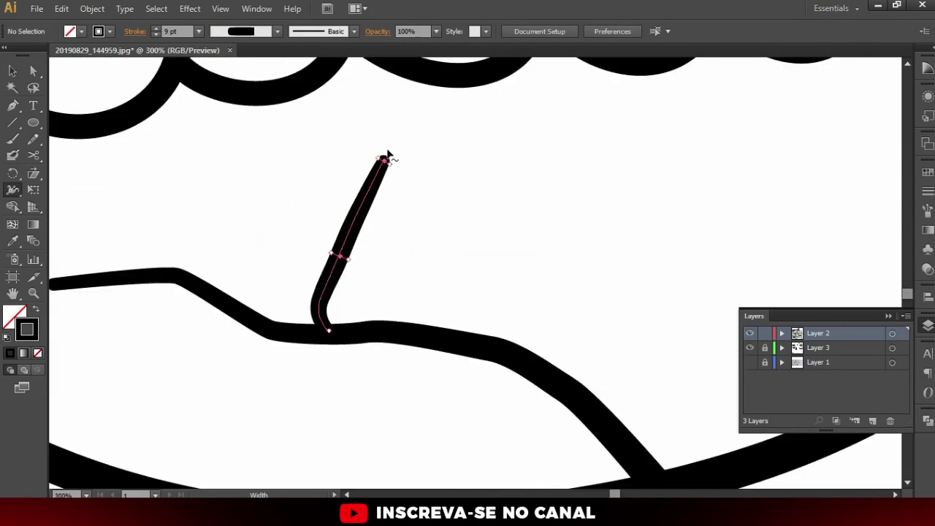
left_click_drag(382, 162, 379, 163)
scroll(382, 239, "down", 1)
left_click_drag(324, 244, 324, 242)
scroll(393, 209, "down", 3)
scroll(392, 217, "up", 1)
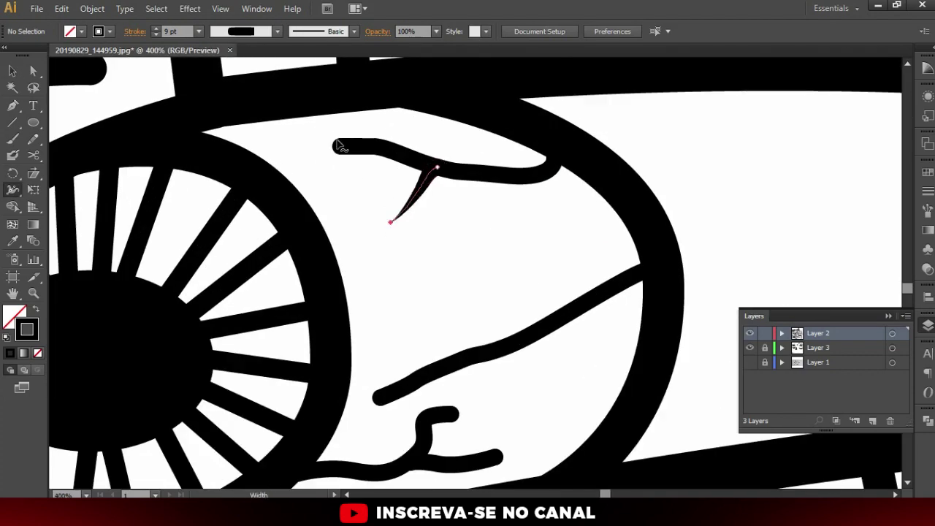
scroll(418, 359, "down", 2)
scroll(487, 325, "up", 4)
scroll(487, 326, "down", 2)
scroll(488, 325, "down", 3)
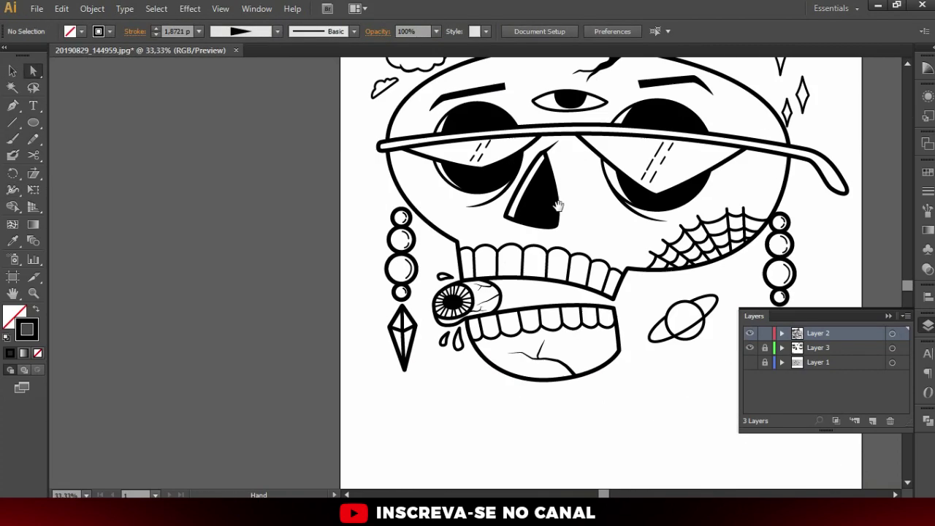
- Return to the Selection tool and centre the whole skull artwork in view
key("v")
scroll(541, 350, "down", 1)
scroll(541, 349, "down", 1)
scroll(540, 349, "up", 1)
left_click_drag(632, 392, 619, 332)
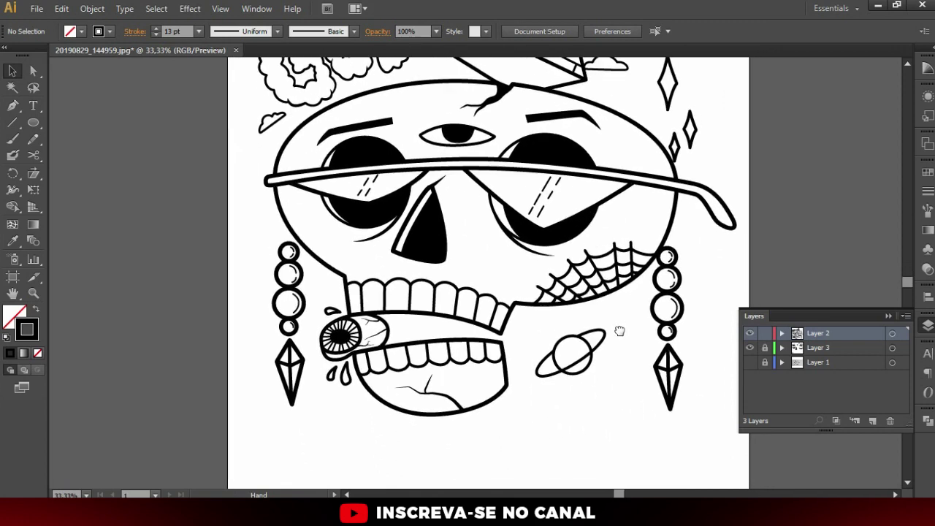
- Briefly show the original photo layer behind the line art, then hide it again
scroll(584, 305, "down", 1)
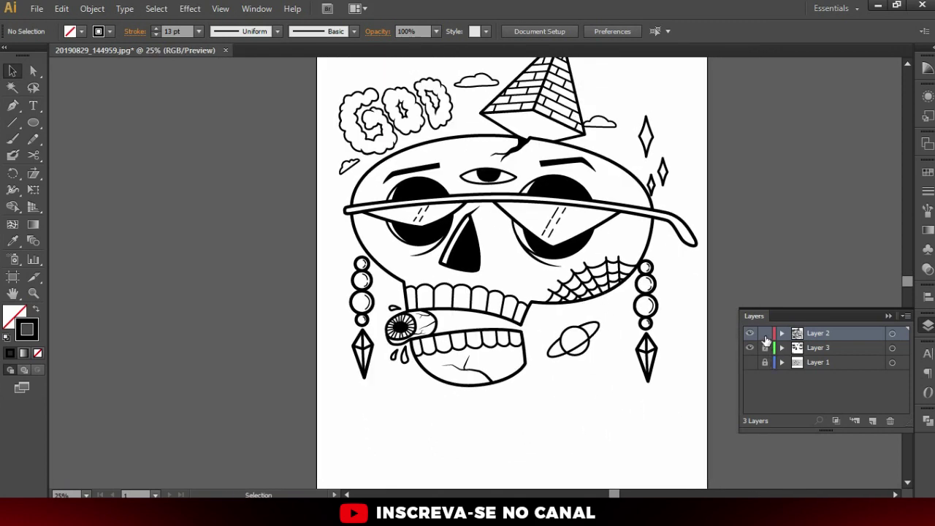
scroll(510, 178, "up", 2)
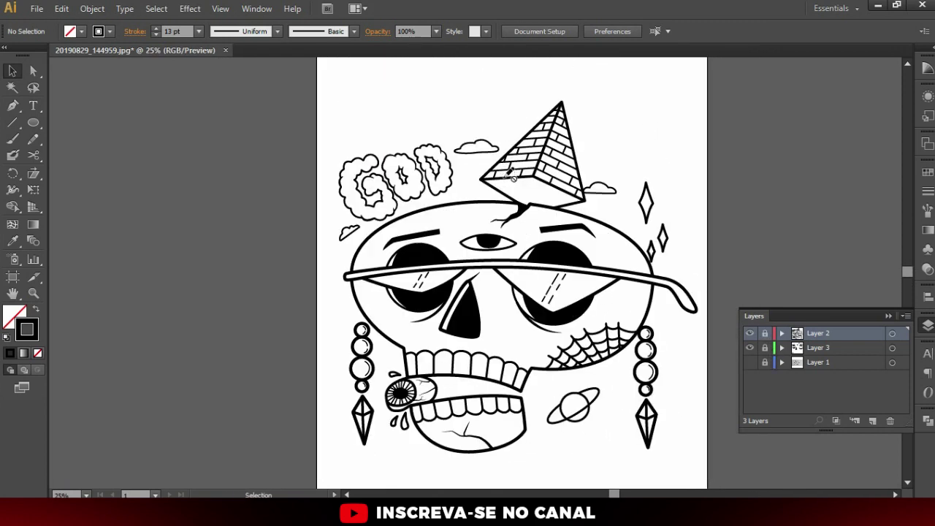
scroll(511, 175, "down", 4)
scroll(497, 135, "up", 2)
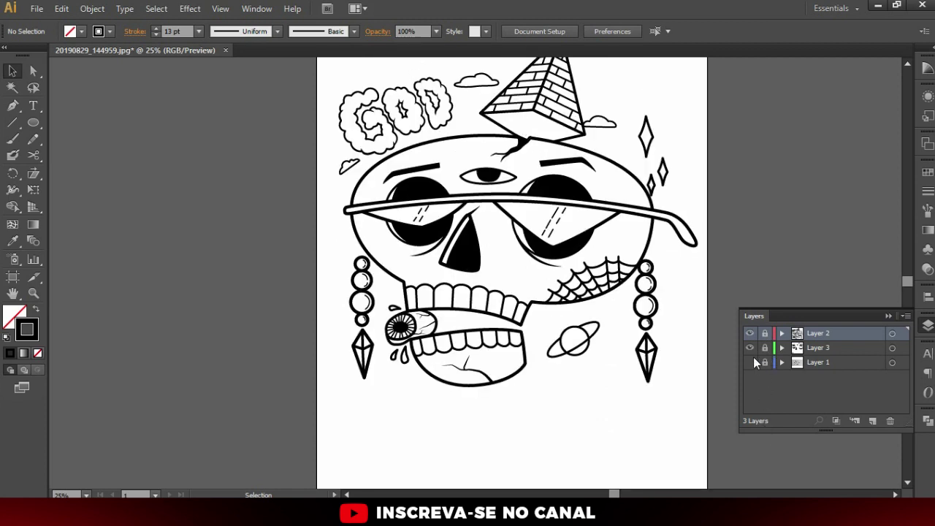
left_click(750, 362)
left_click(749, 363)
- Unlock Layers 2 and 3, group all the line art and outline its strokes
left_click_drag(765, 349, 766, 335)
key("ctrl+a")
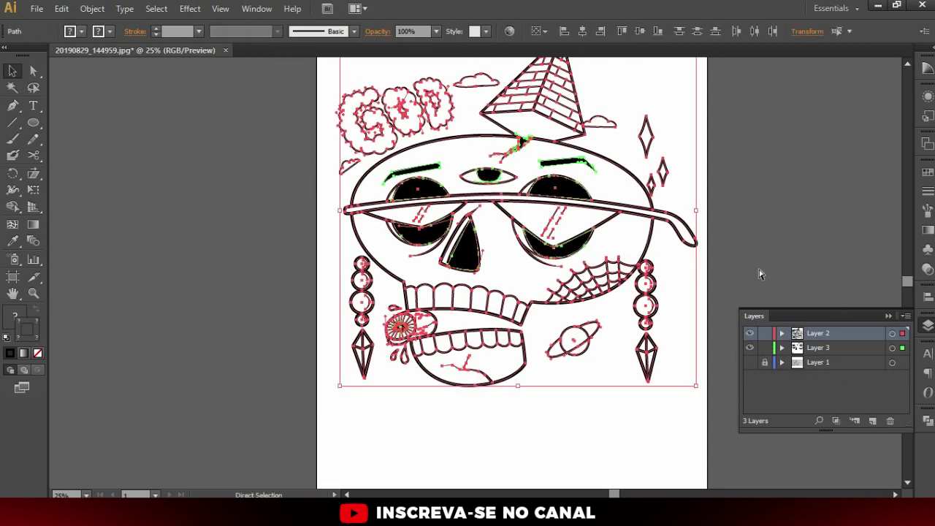
key("ctrl+g")
scroll(507, 234, "up", 1)
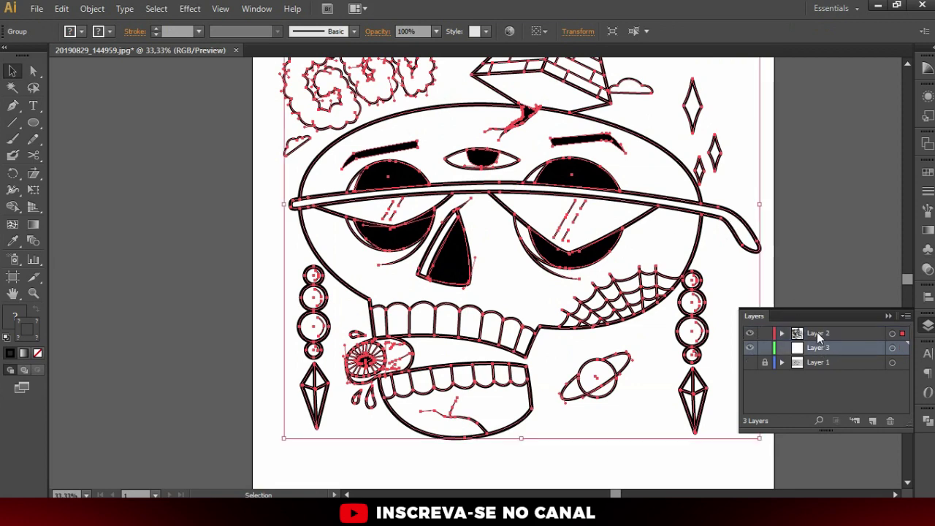
scroll(855, 351, "up", 1)
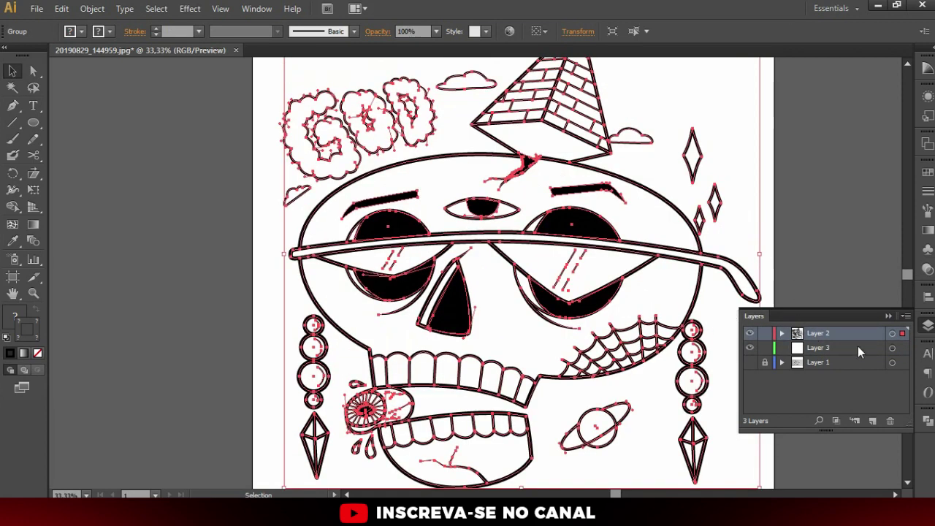
left_click(88, 9)
mouse_move(107, 287)
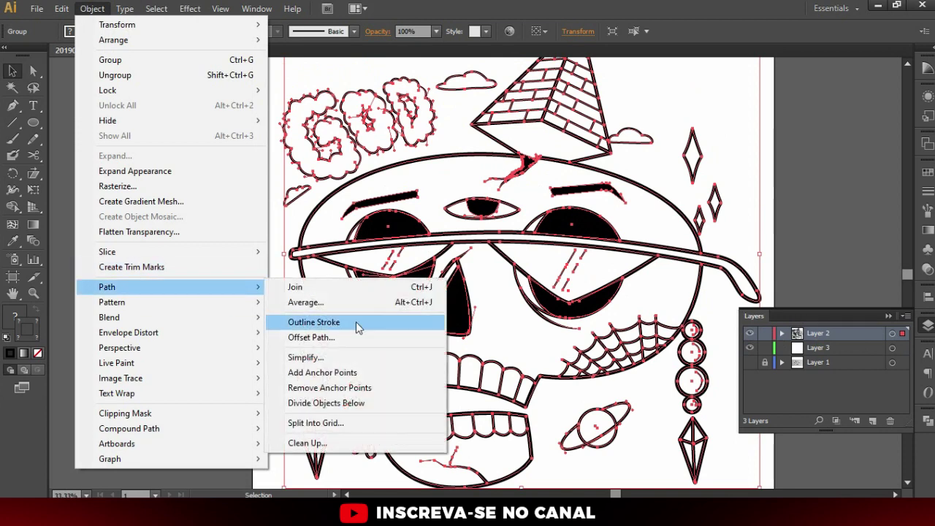
left_click(356, 324)
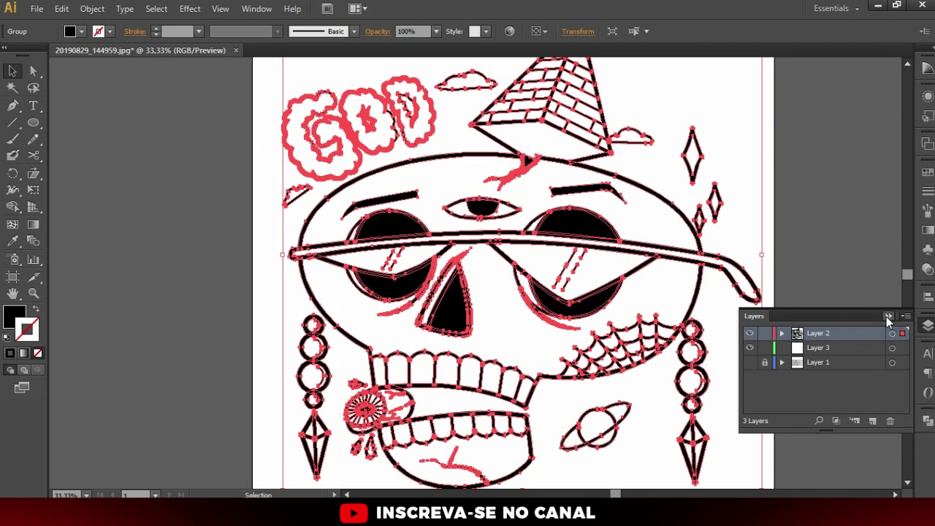
- Merge the outlined shapes into one with Pathfinder Unite, then deselect
left_click(929, 394)
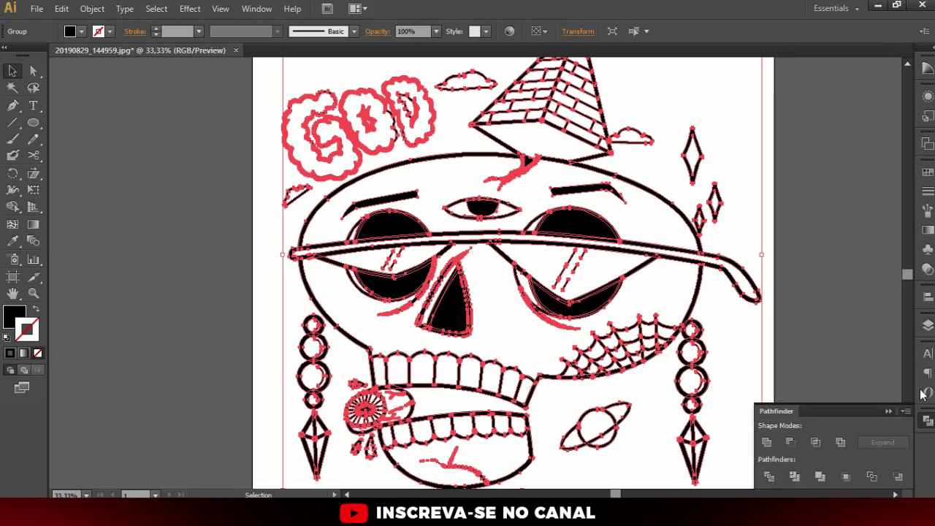
left_click(268, 12)
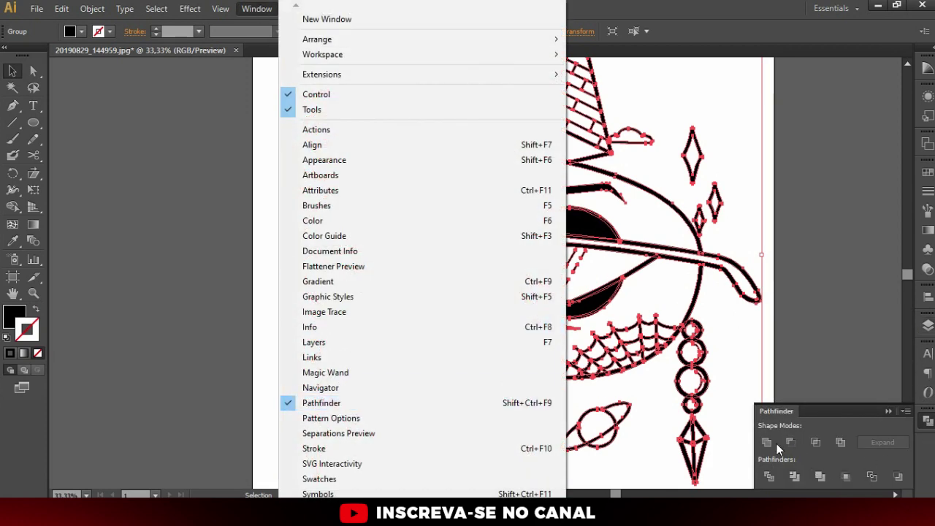
left_click(793, 408)
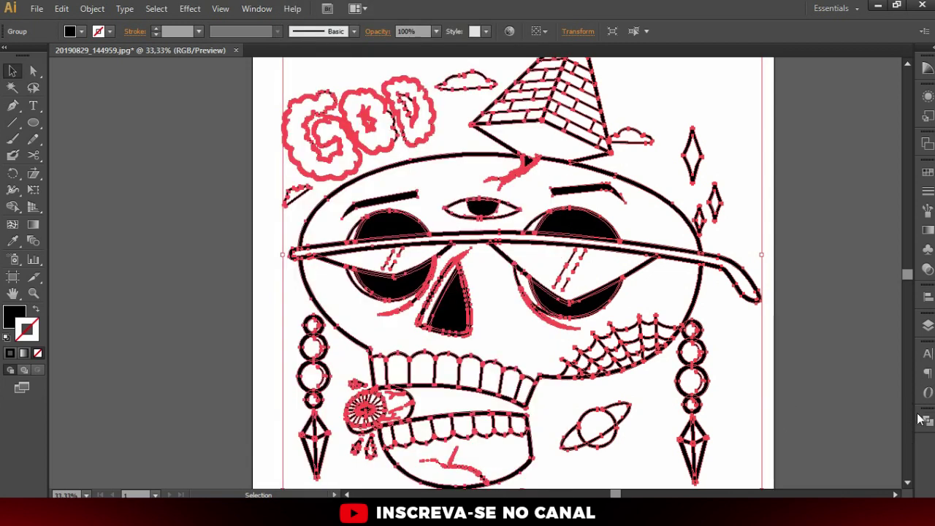
left_click(923, 420)
left_click(768, 442)
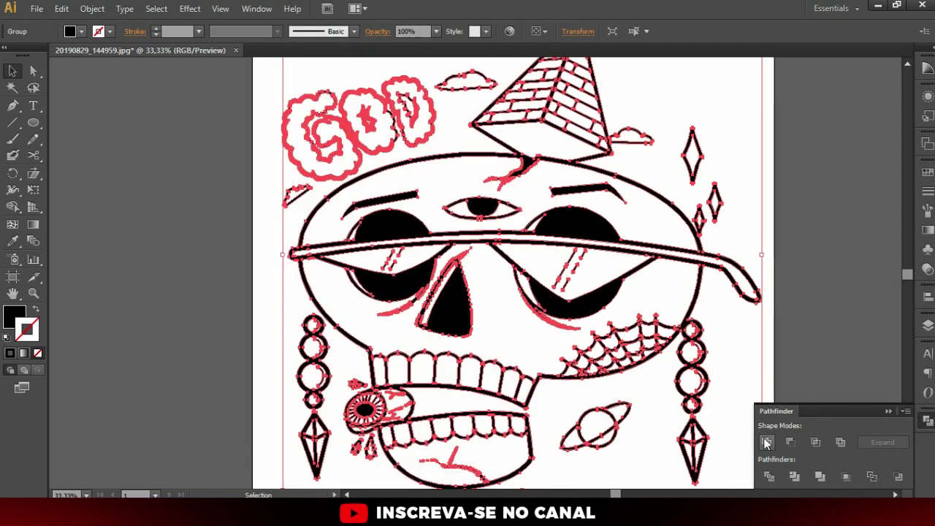
left_click(271, 287)
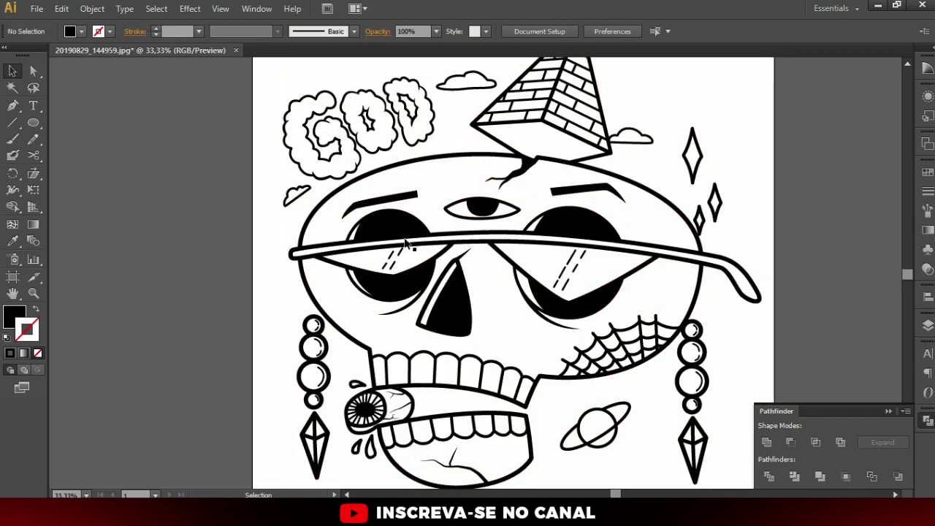
scroll(499, 252, "down", 1)
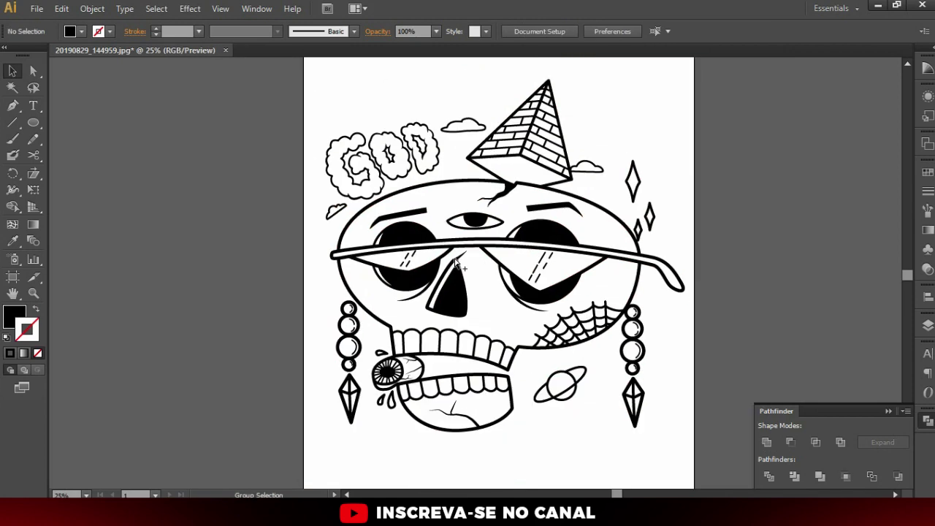
- Select the Rectangle tool and set a yellow-green fill colour
scroll(638, 228, "up", 3)
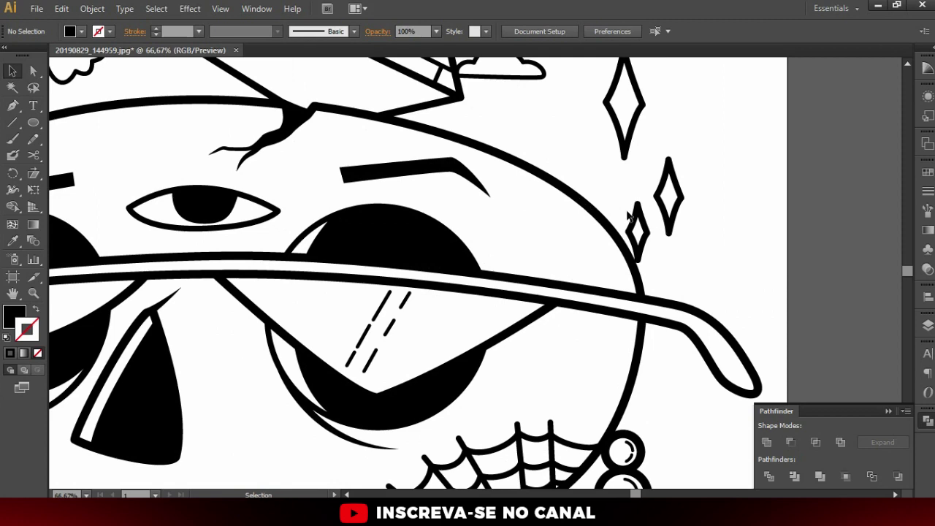
scroll(589, 196, "down", 2)
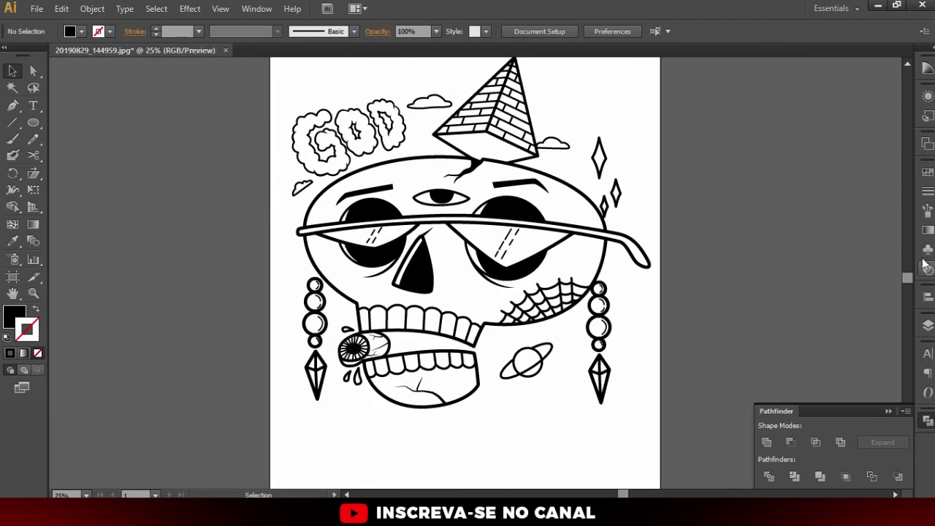
scroll(317, 139, "up", 2)
left_click(33, 125)
left_click_drag(32, 126, 73, 123)
left_click(6, 314)
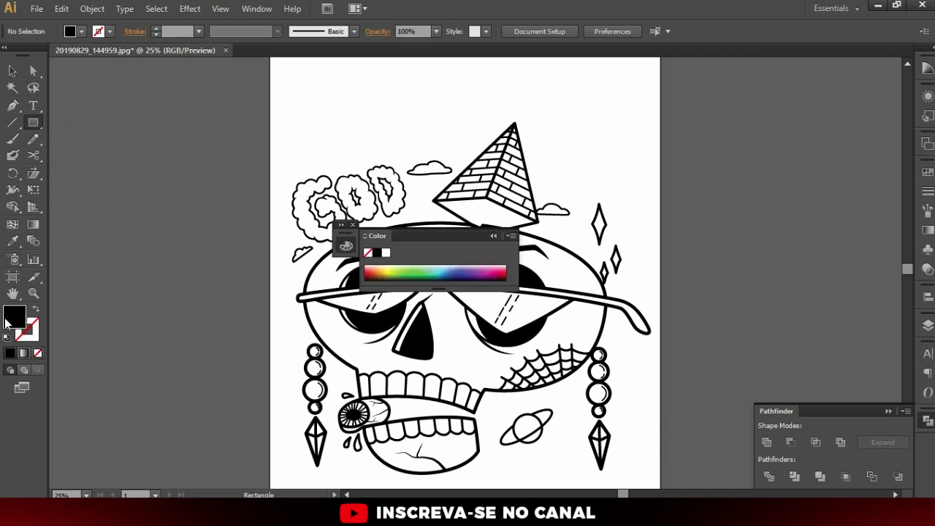
left_click_drag(418, 269, 391, 270)
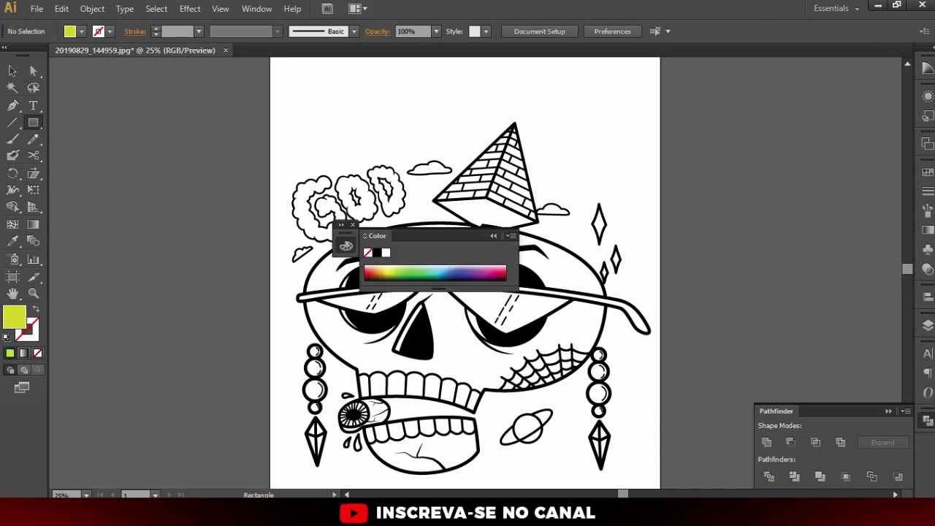
left_click(353, 224)
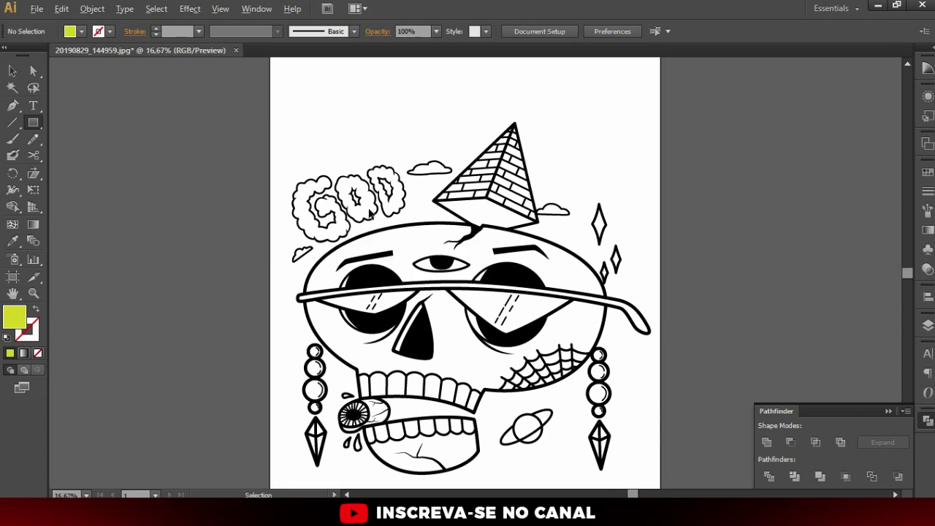
- Draw the rectangle over the artwork and move it beneath the skull group in Layer 2
scroll(363, 217, "down", 1)
left_click_drag(299, 128, 563, 413)
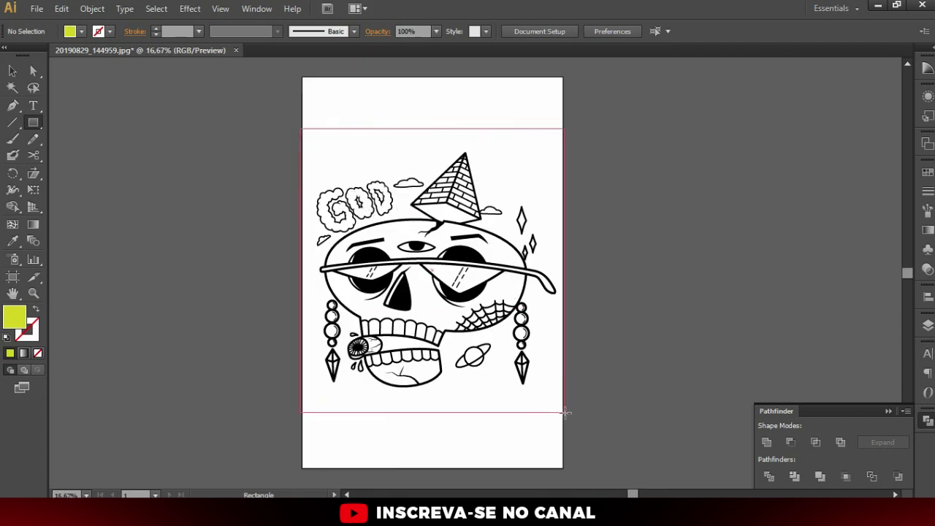
key("v")
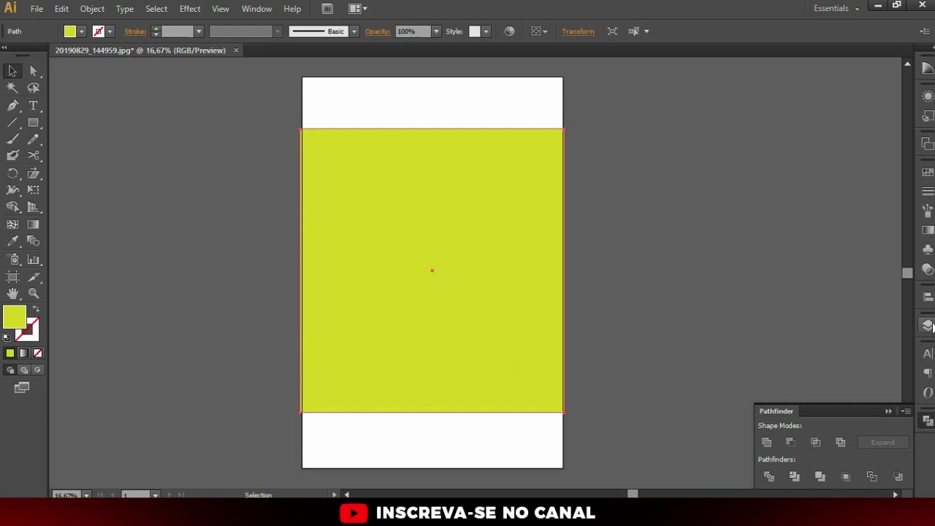
left_click(928, 325)
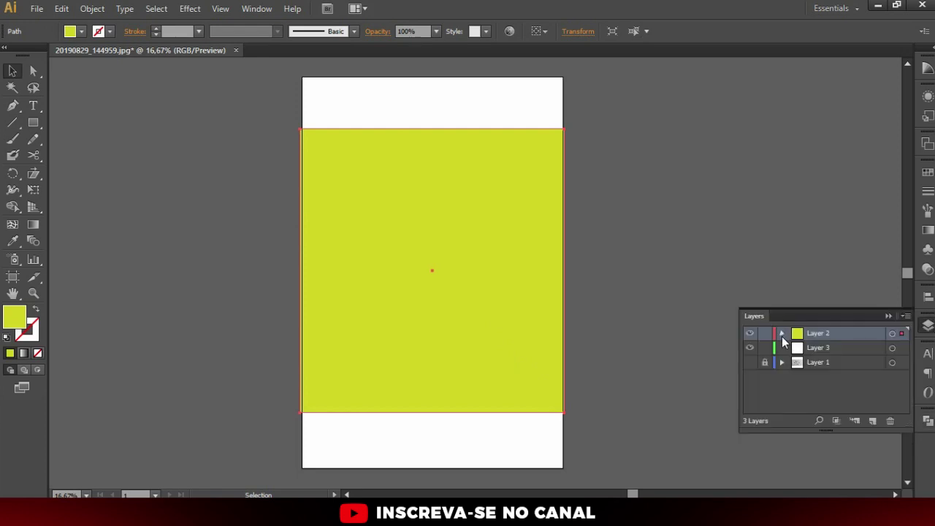
left_click(781, 334)
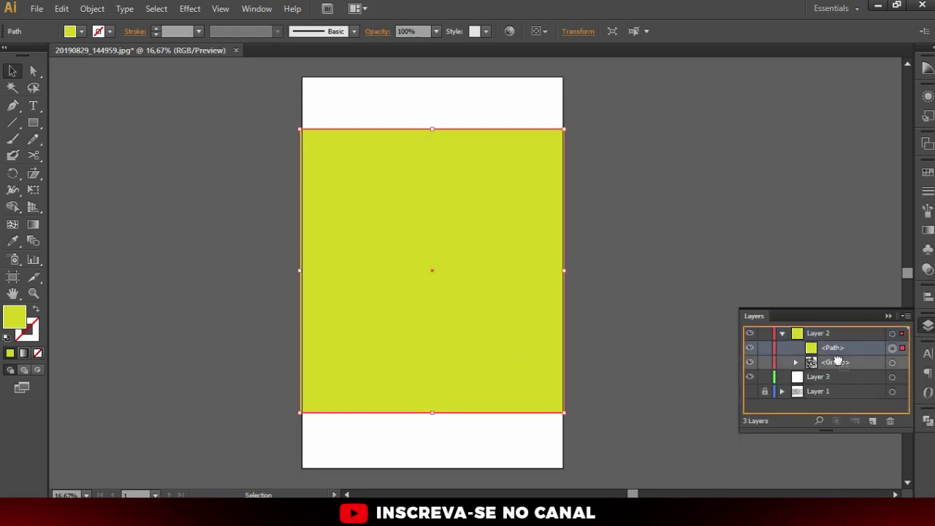
left_click_drag(839, 355, 839, 373)
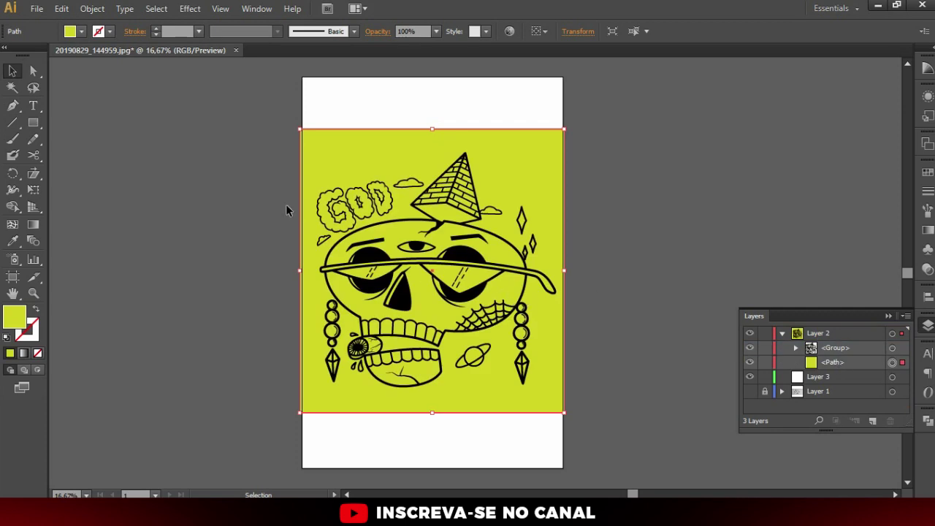
- Divide the rectangle along the line art and delete the outer yellow background piece
left_click_drag(288, 207, 633, 402)
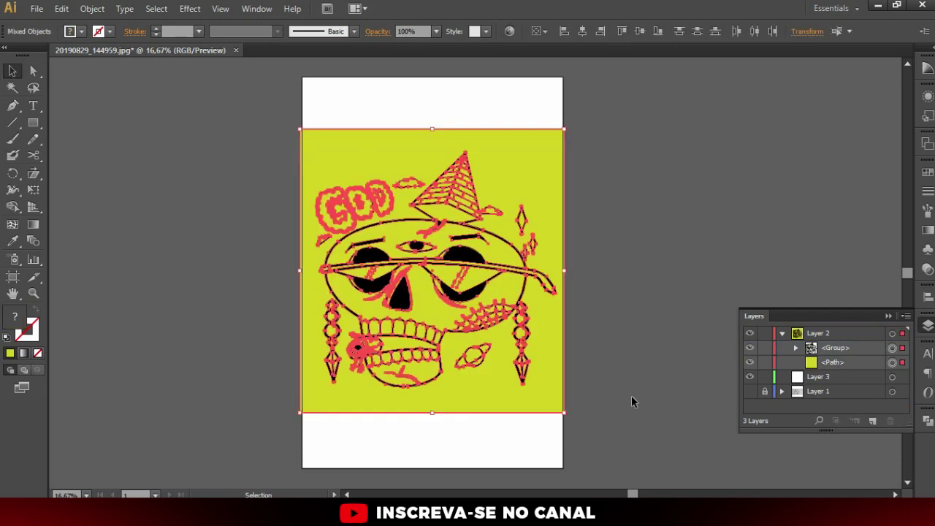
left_click(928, 421)
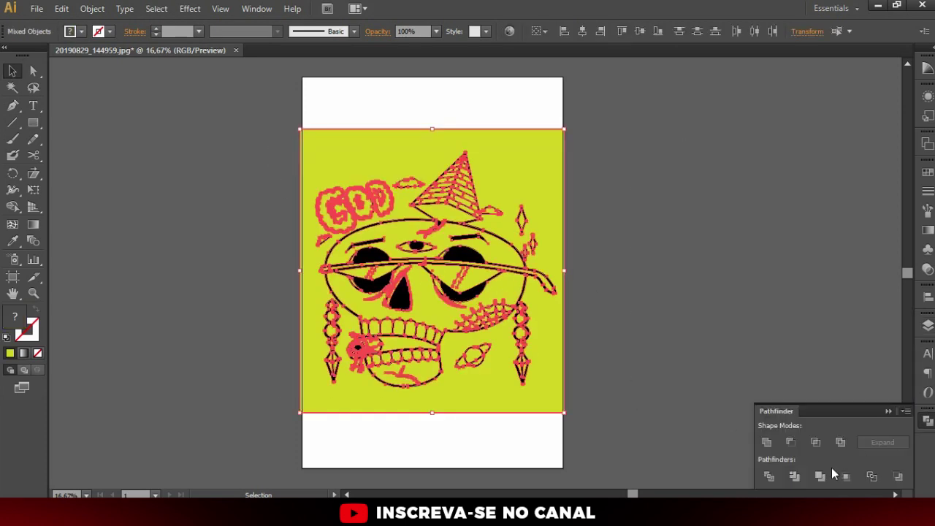
left_click(771, 476)
left_click(586, 173)
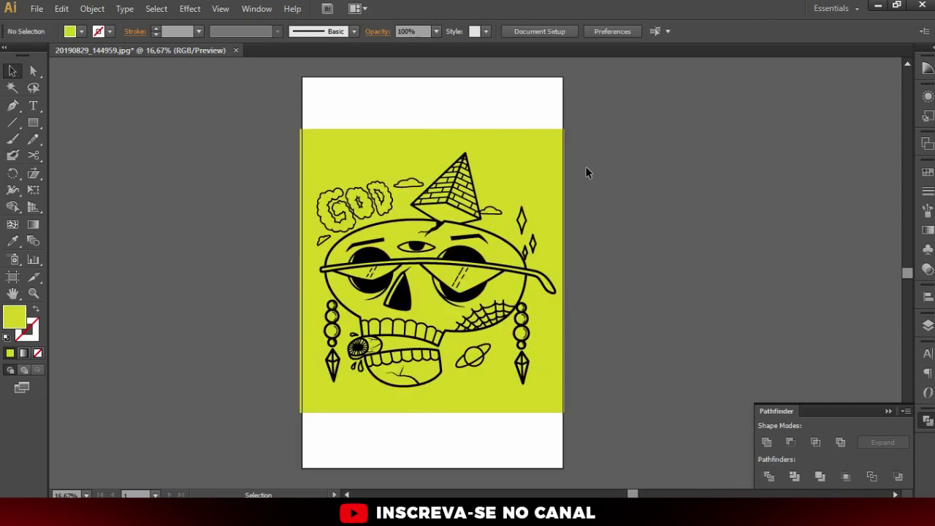
left_click(33, 72)
left_click(34, 74)
left_click(388, 149)
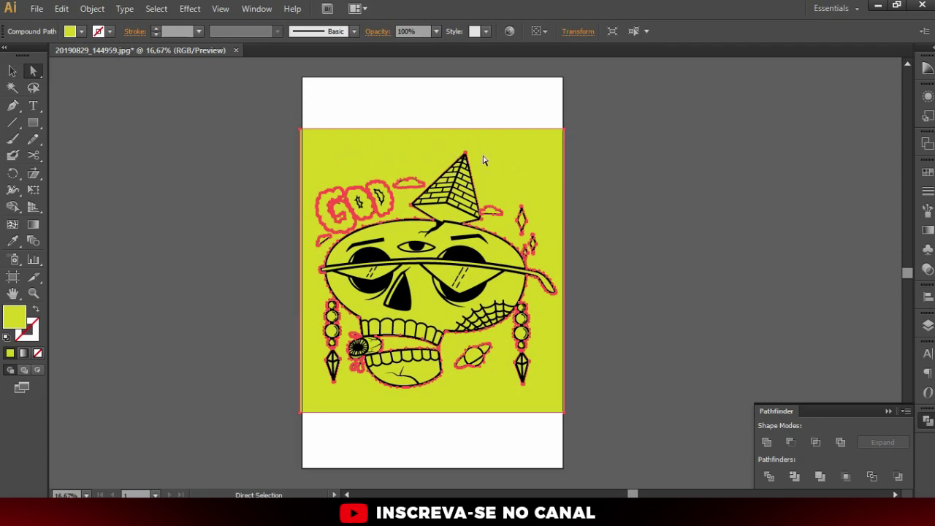
key("Delete")
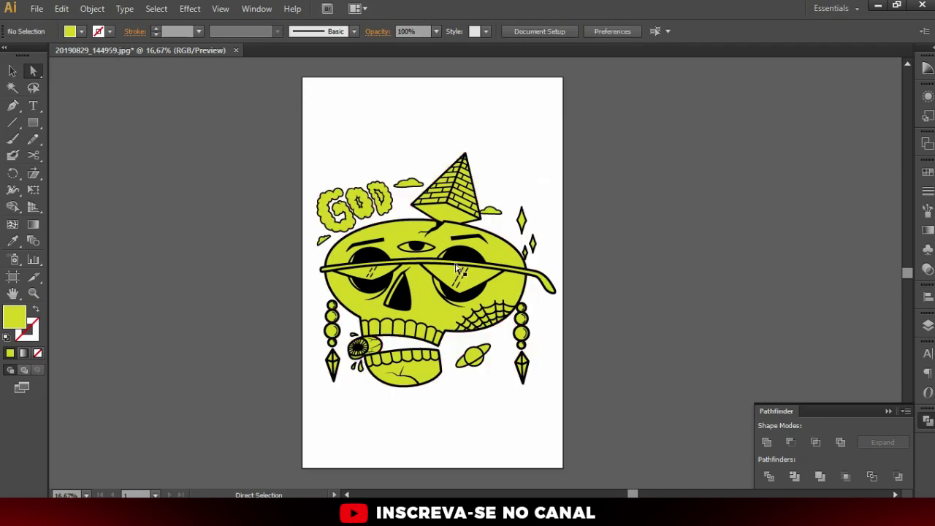
- Delete the yellow fills inside the holes of the letters O and D
scroll(389, 181, "up", 2, "alt")
scroll(389, 181, "up", 2, "alt")
scroll(389, 181, "up", 2, "alt")
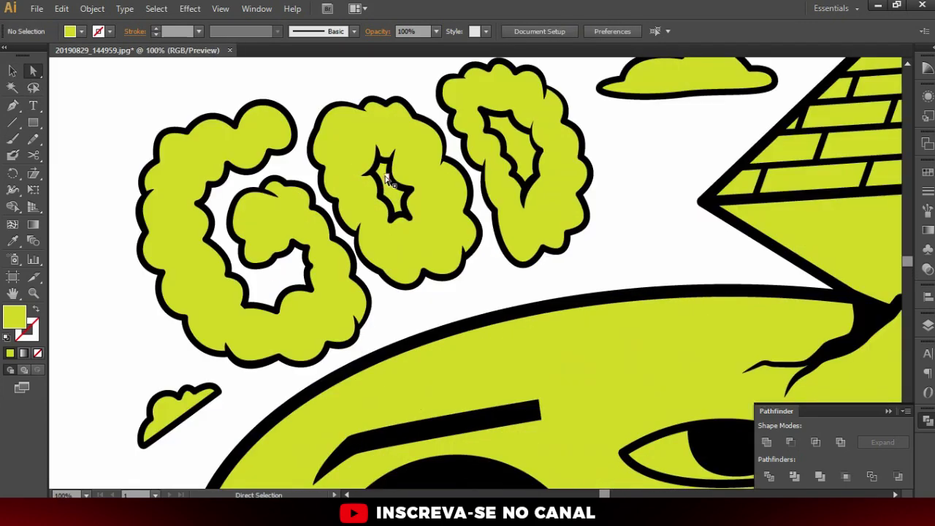
scroll(387, 175, "up", 4, "alt")
left_click(381, 166)
key("Delete")
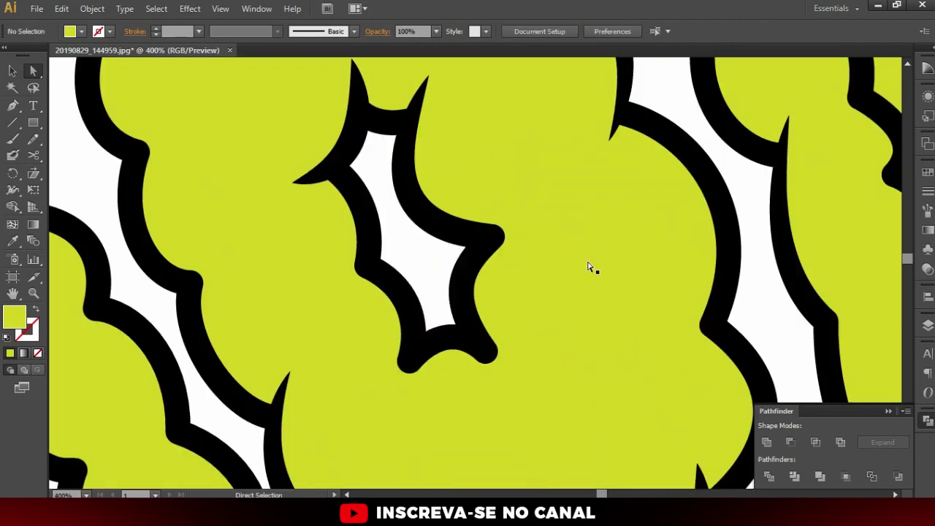
left_click_drag(787, 152, 570, 214)
left_click(694, 157)
key("Delete")
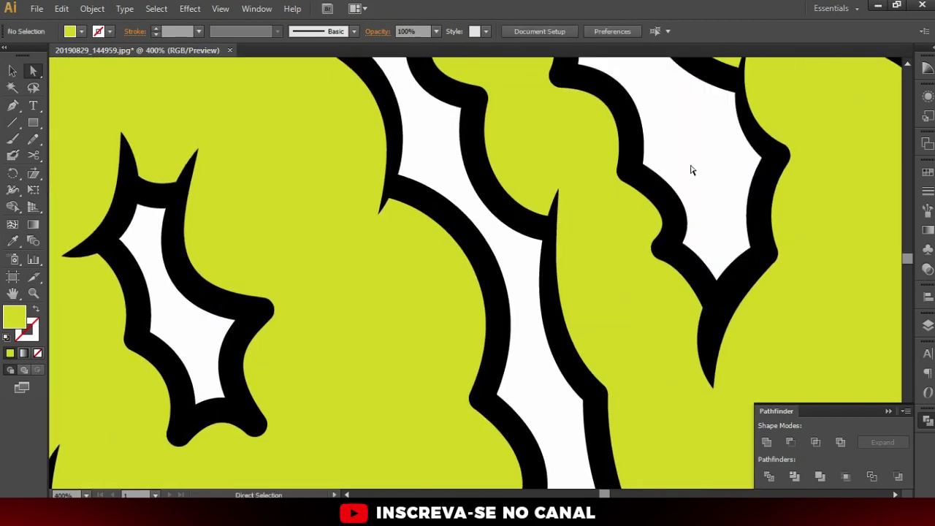
- Zoom back out to fit the whole artboard in view
scroll(510, 223, "down", 3, "alt")
scroll(514, 219, "down", 1, "alt")
scroll(449, 198, "down", 3)
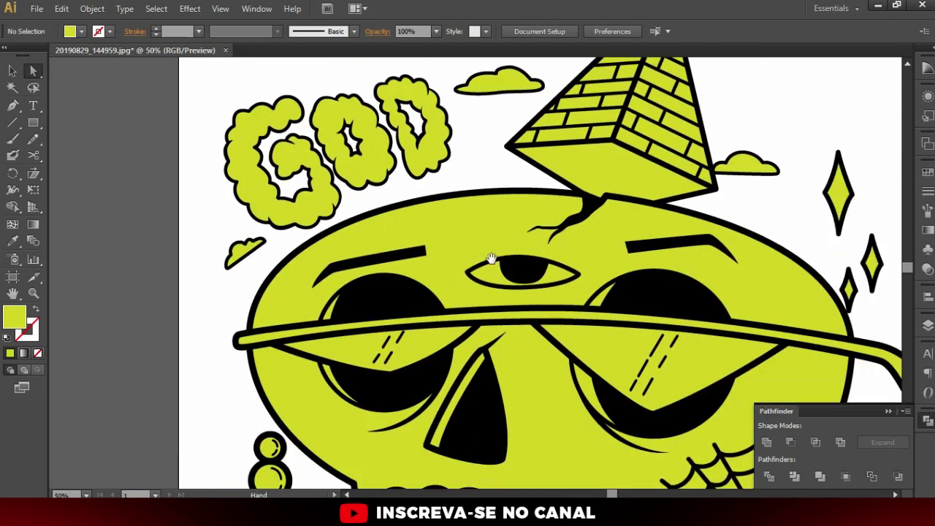
scroll(451, 161, "down", 5)
scroll(409, 205, "down", 4)
left_click_drag(269, 214, 282, 229)
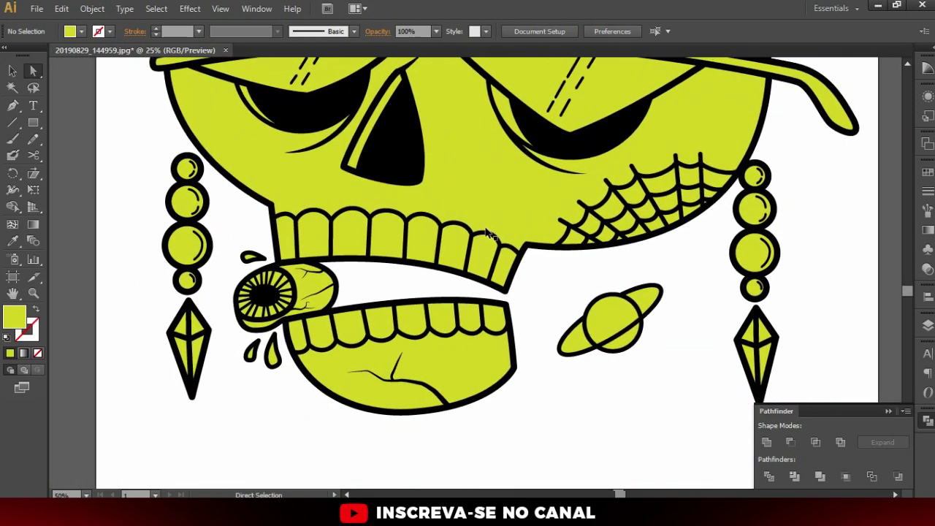
key("ctrl+0")
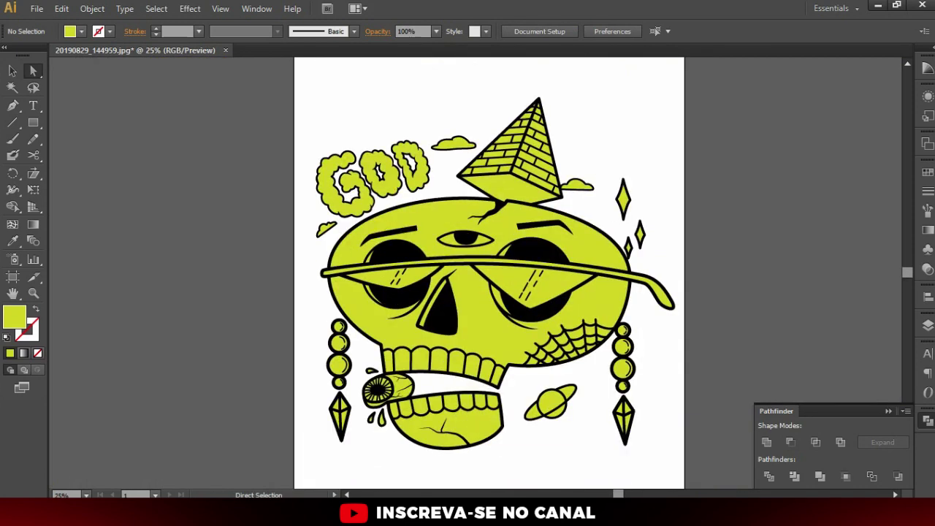
left_click(13, 87)
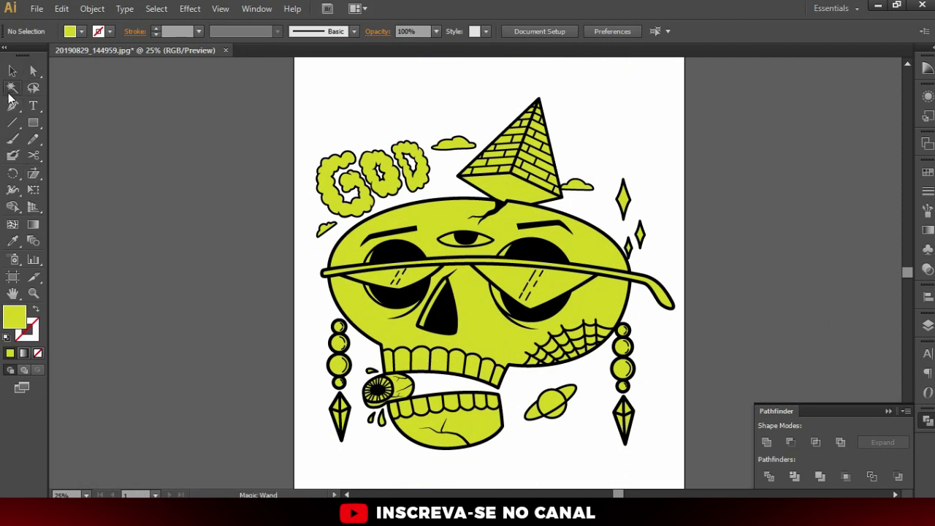
- Cut the black outline shapes out of Layer 2 and move Layer 3 above Layer 2
left_click(389, 252)
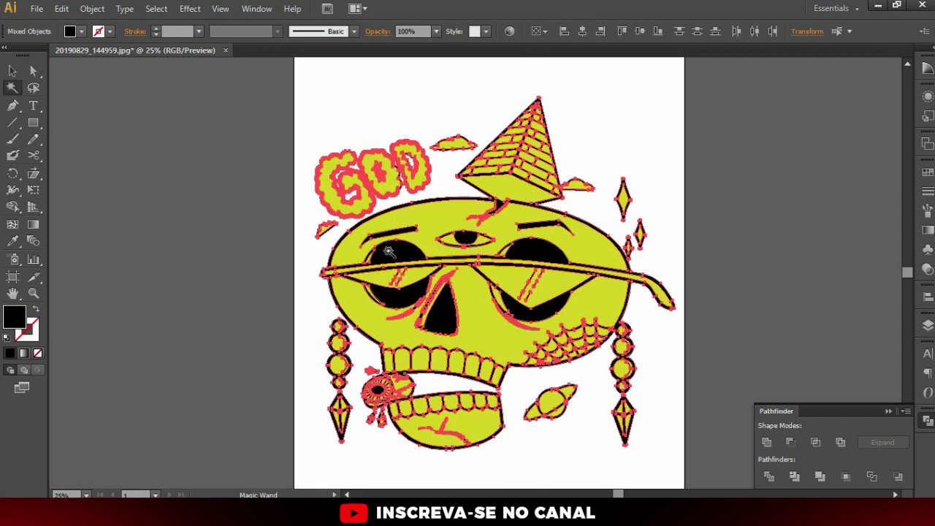
left_click(928, 326)
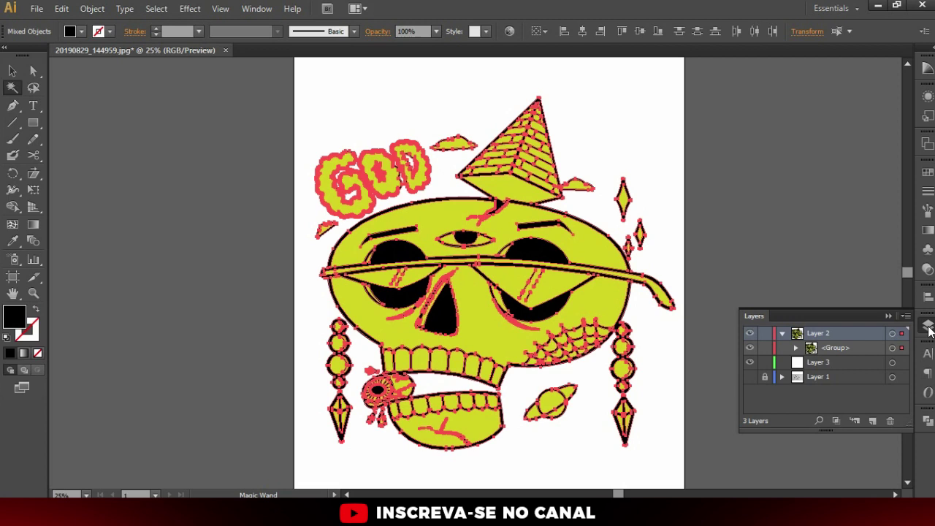
key("Delete")
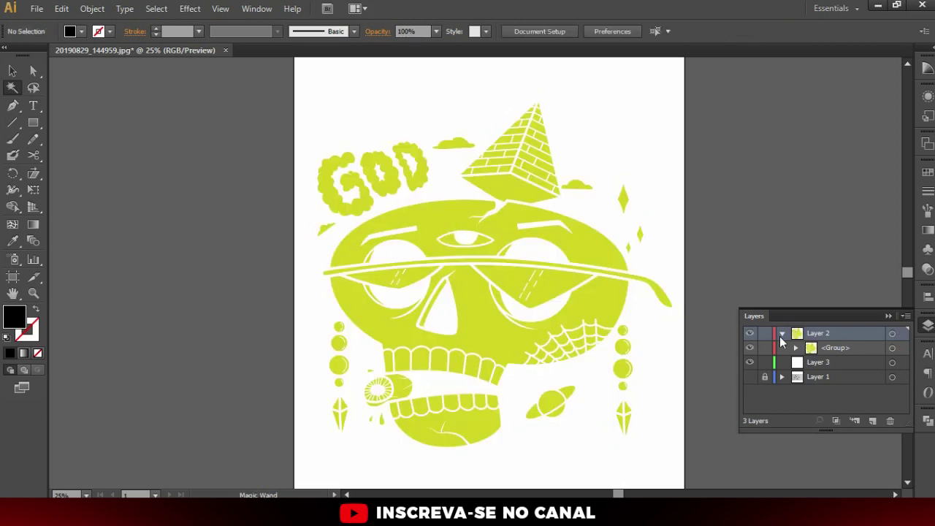
left_click(817, 366)
left_click(782, 334)
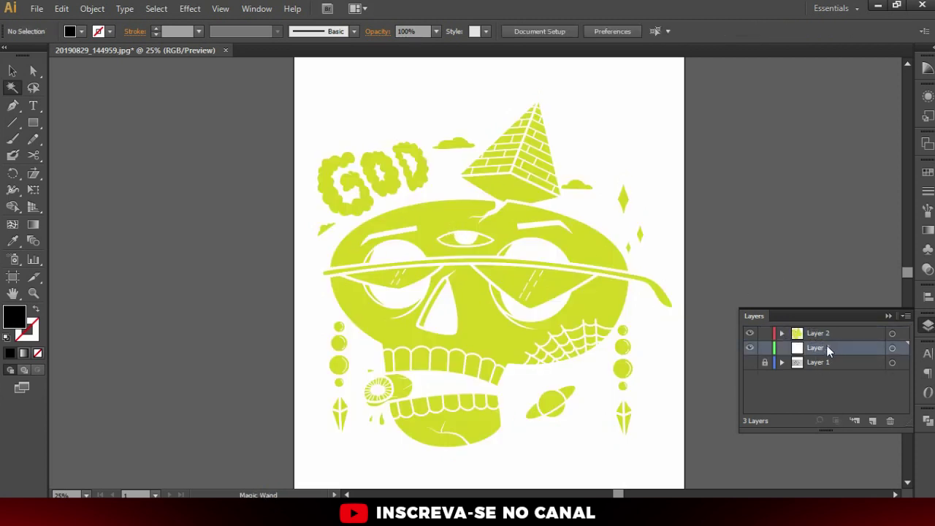
left_click_drag(826, 347, 827, 333)
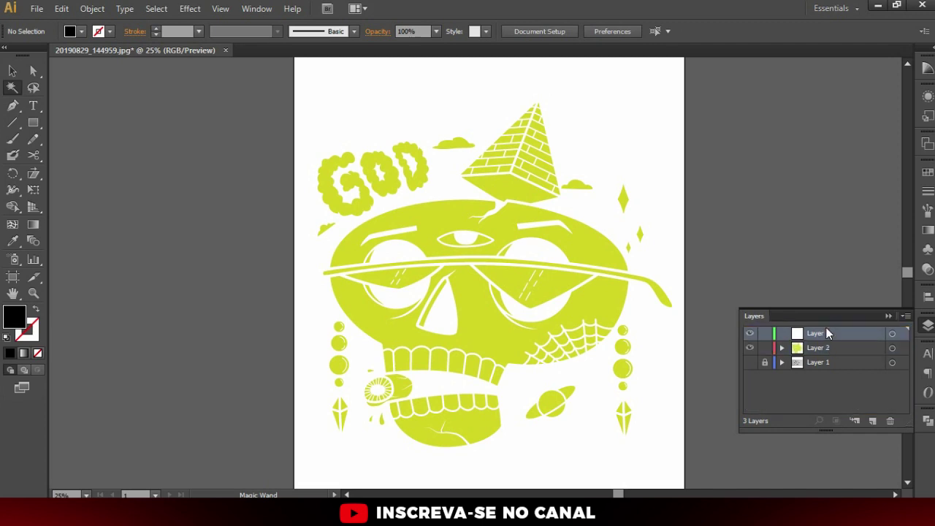
- Paste the black outlines in front on Layer 3, exactly aligned over the yellow fills
key("ctrl+f")
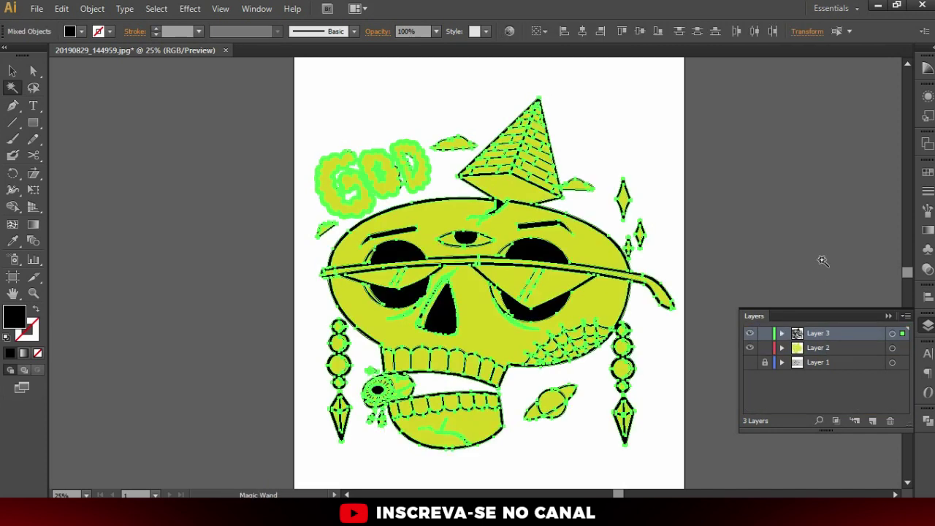
key("ctrl+z")
key("ctrl+v")
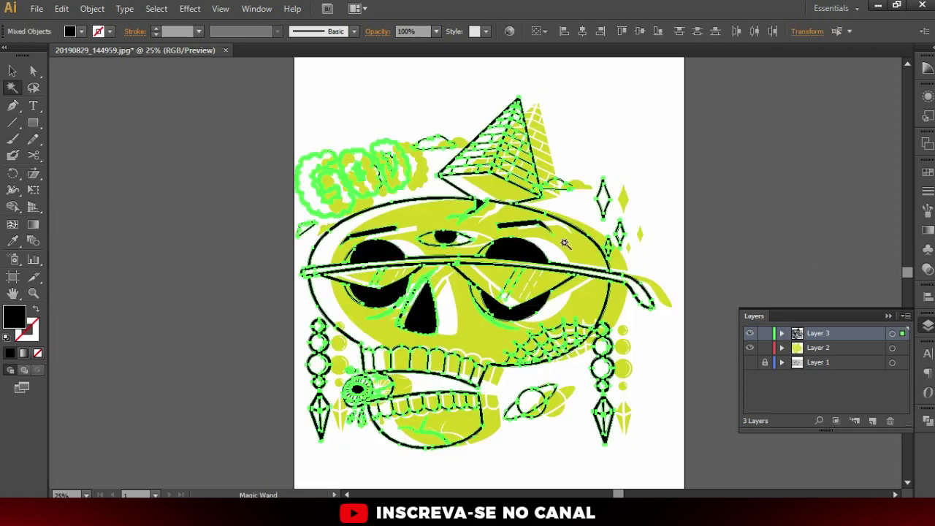
key("v")
left_click(699, 194)
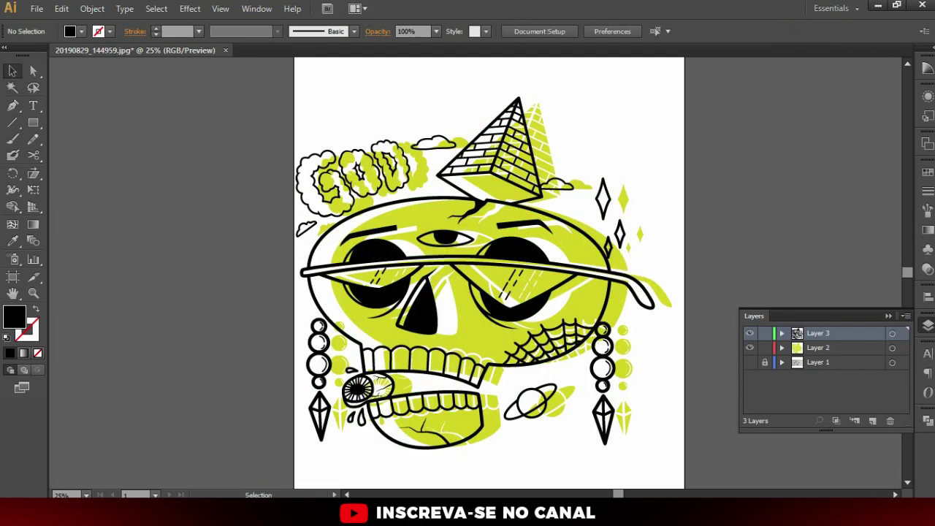
key("ctrl+z")
key("ctrl+f")
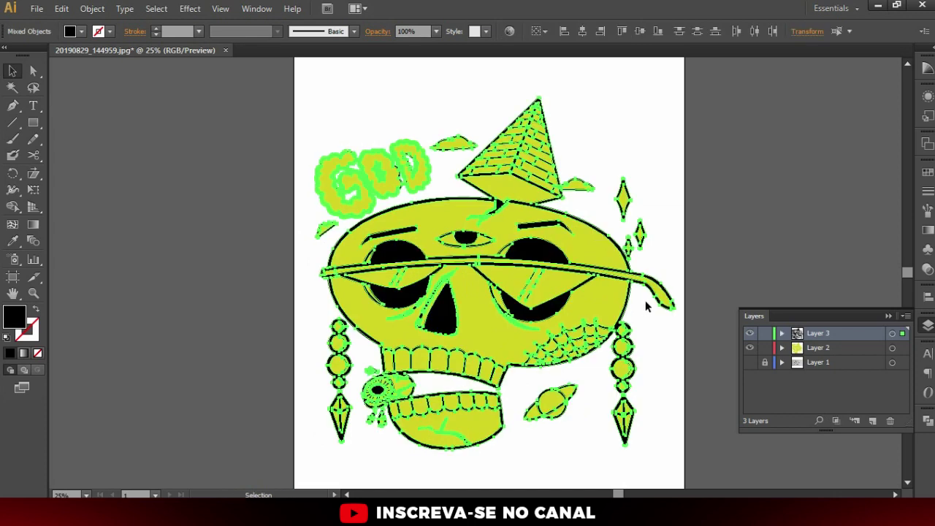
left_click(706, 152)
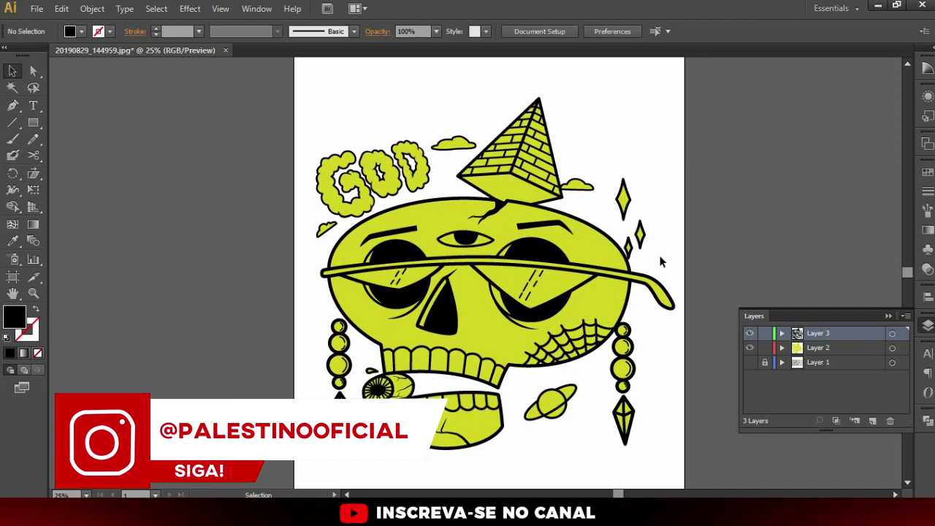
key("a")
scroll(570, 367, "up", 2)
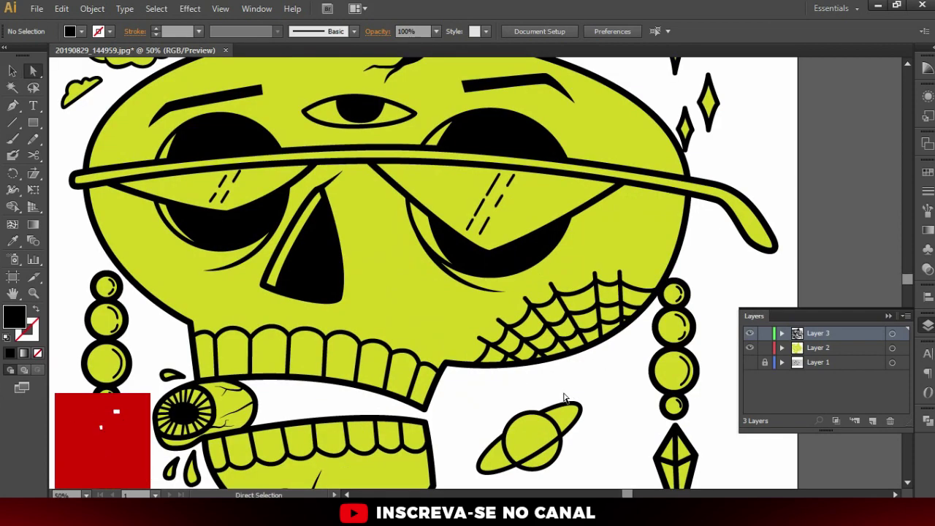
left_click(571, 415)
scroll(572, 415, "down", 2)
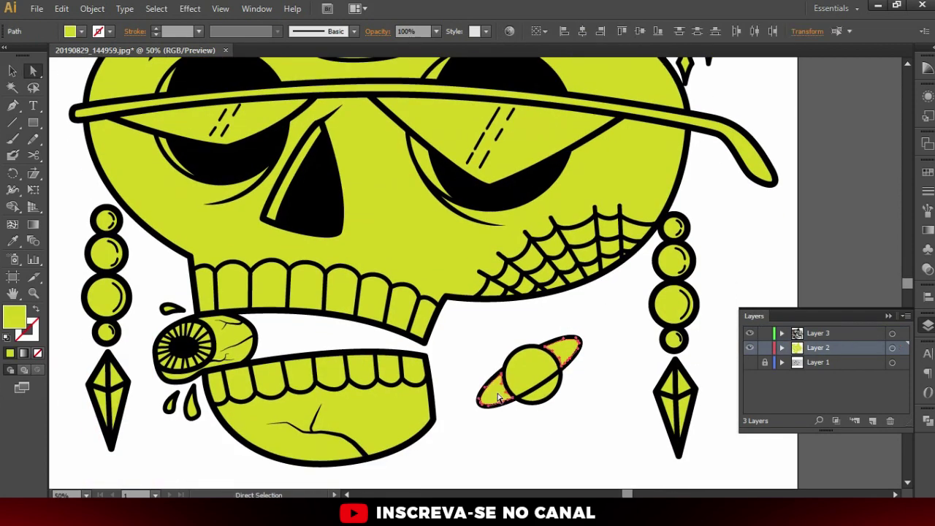
key("ctrl+shift+a")
scroll(483, 326, "down", 1)
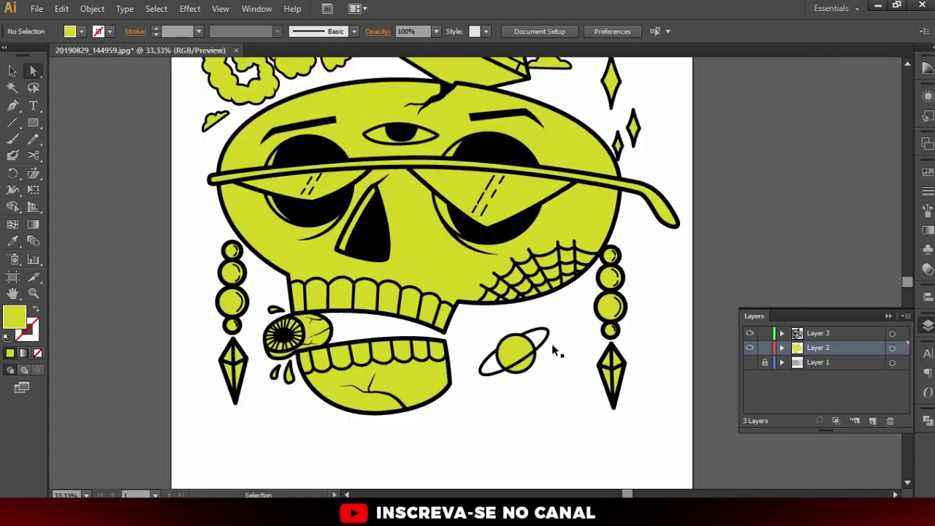
left_click(750, 333)
key("ctrl+plus")
key("ctrl+plus")
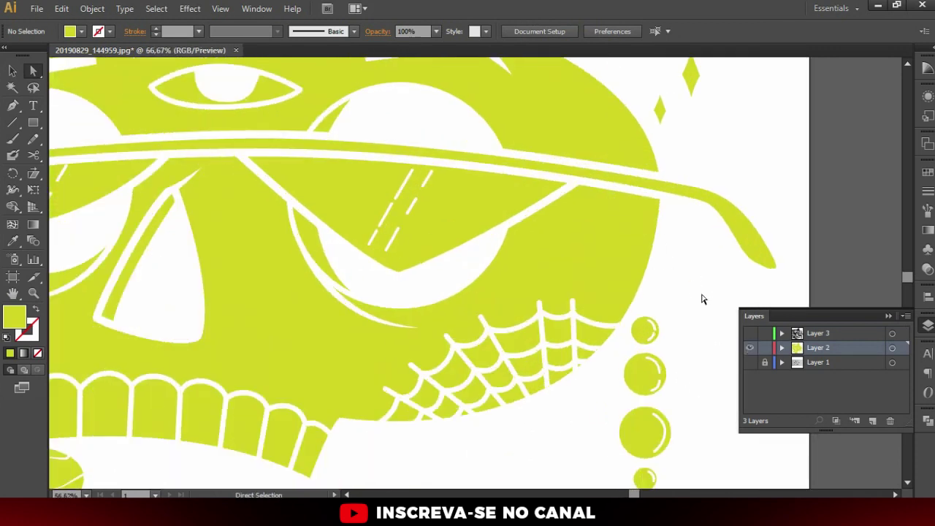
left_click(750, 334)
left_click(749, 334)
left_click(750, 334)
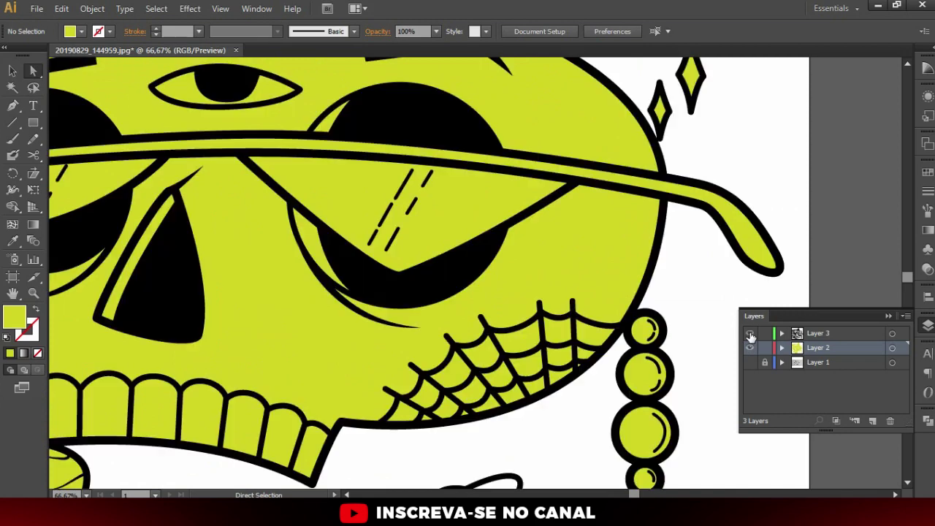
left_click(751, 334)
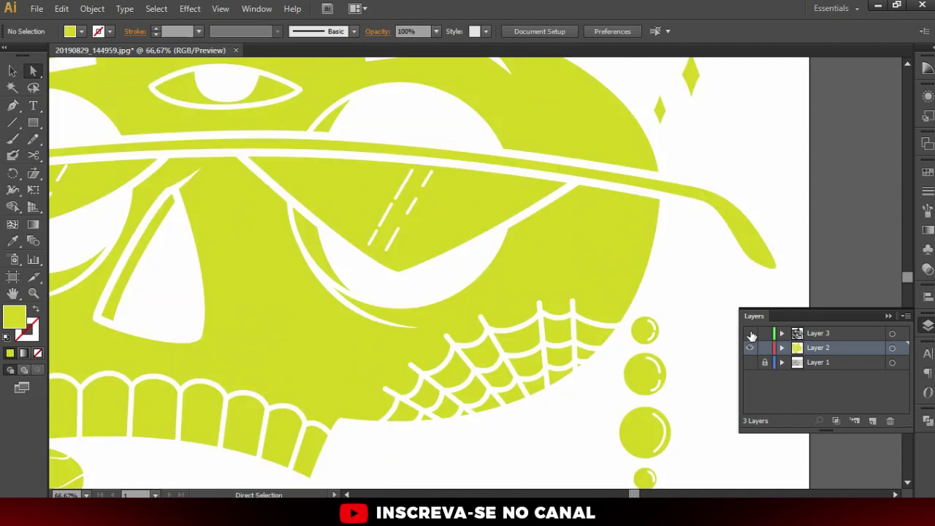
left_click(750, 334)
key("ctrl+minus")
key("ctrl+minus")
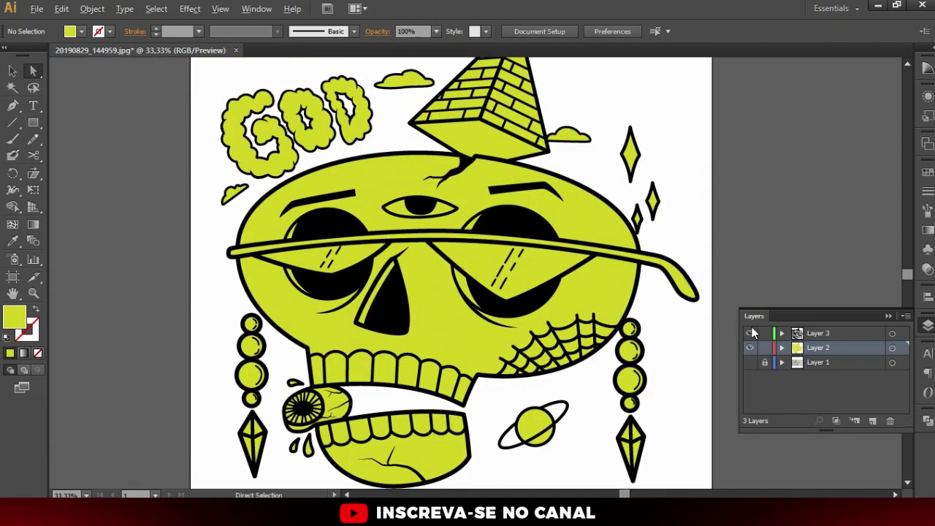
scroll(338, 244, "up", 4)
scroll(643, 278, "up", 1)
left_click(750, 334)
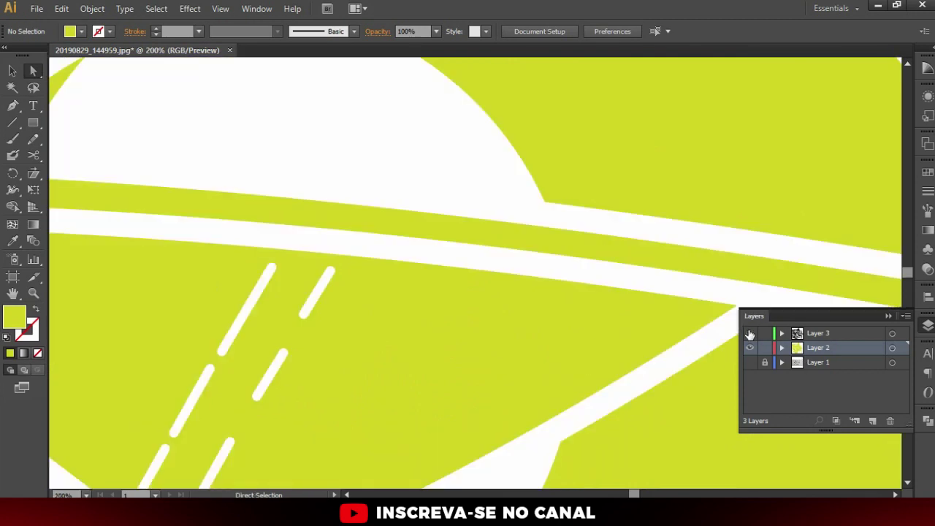
left_click(750, 334)
left_click(749, 334)
left_click(750, 334)
scroll(634, 306, "down", 2)
scroll(629, 301, "down", 3)
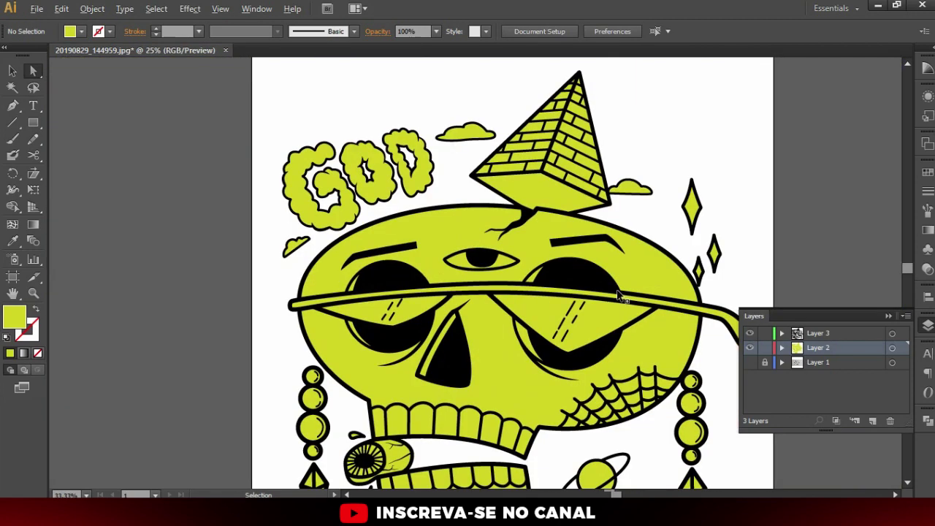
scroll(618, 295, "down", 2)
scroll(621, 300, "up", 1)
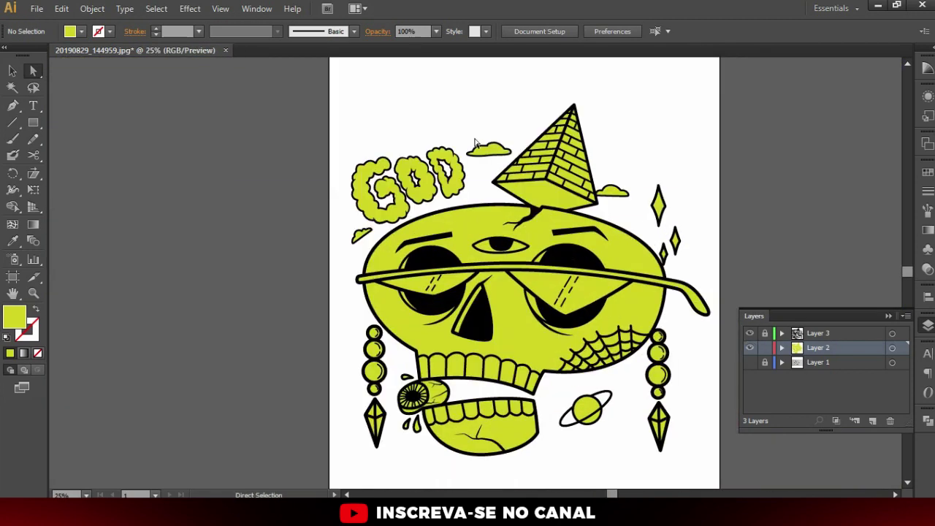
scroll(512, 161, "up", 1)
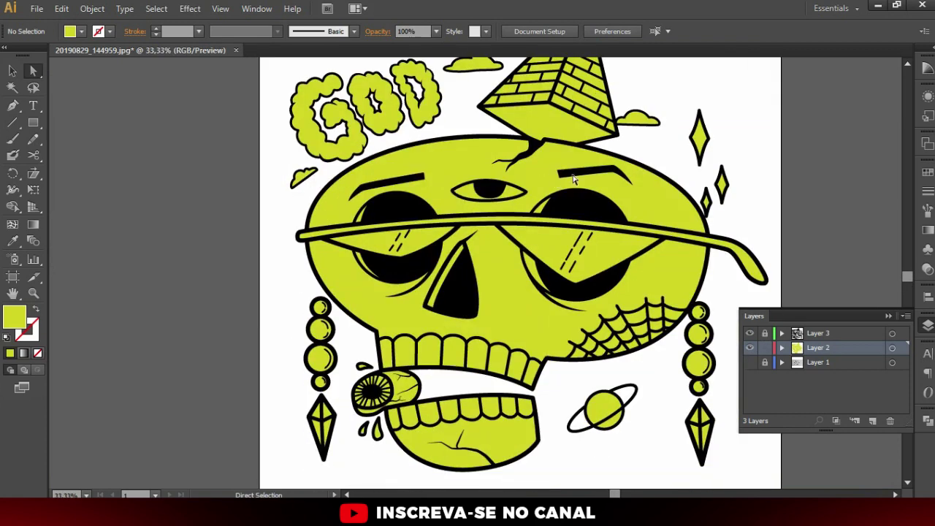
scroll(595, 270, "down", 2)
scroll(570, 259, "up", 1)
scroll(575, 261, "up", 2)
scroll(643, 283, "down", 1)
scroll(713, 191, "up", 2)
scroll(584, 208, "down", 1)
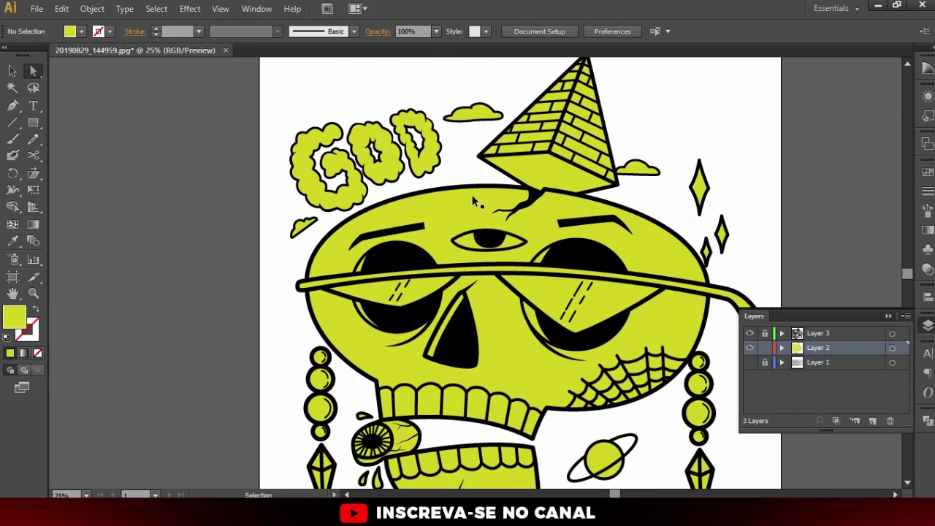
scroll(628, 277, "up", 1)
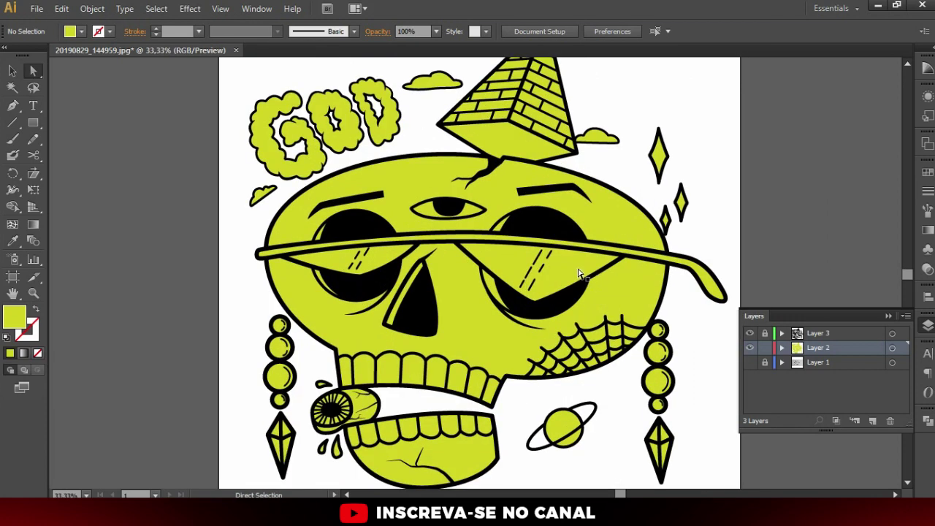
- Check the right lens shine shape's colour in the swatches, then clear the selection
left_click(582, 274)
left_click(928, 172)
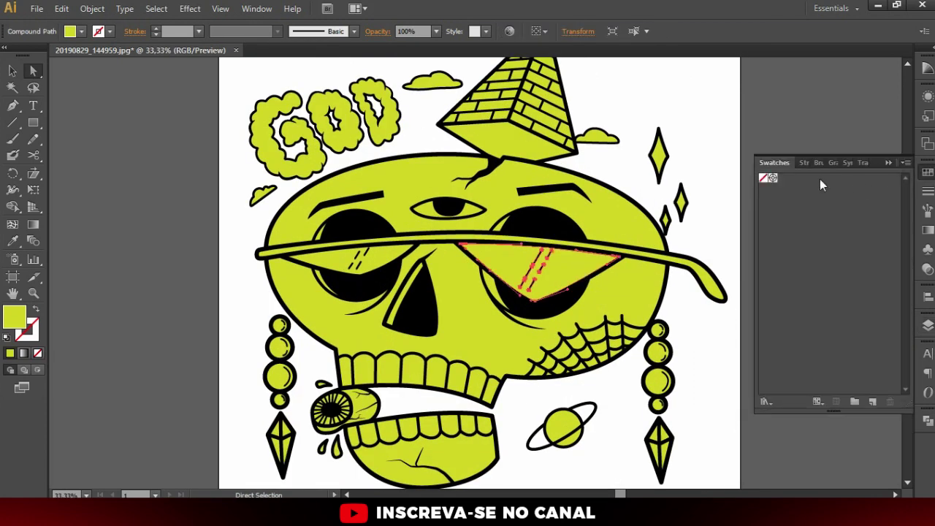
left_click(802, 140)
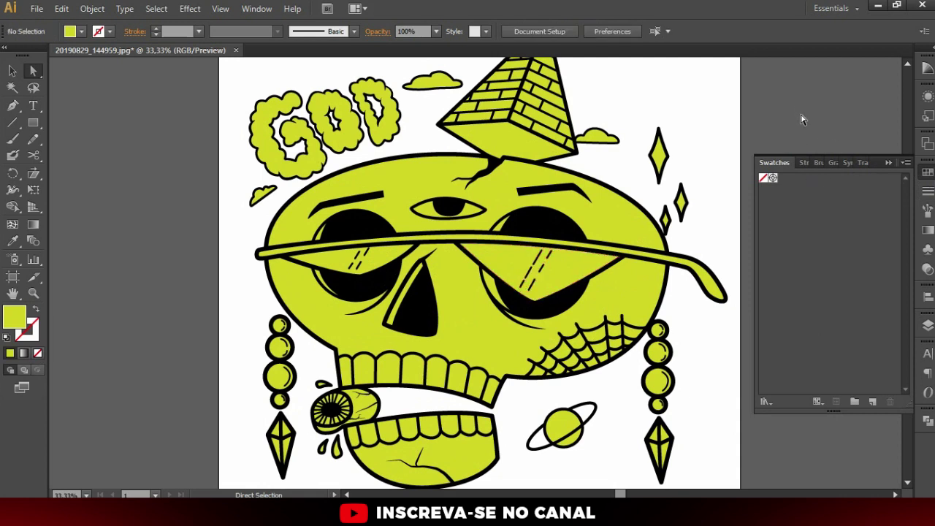
key("v")
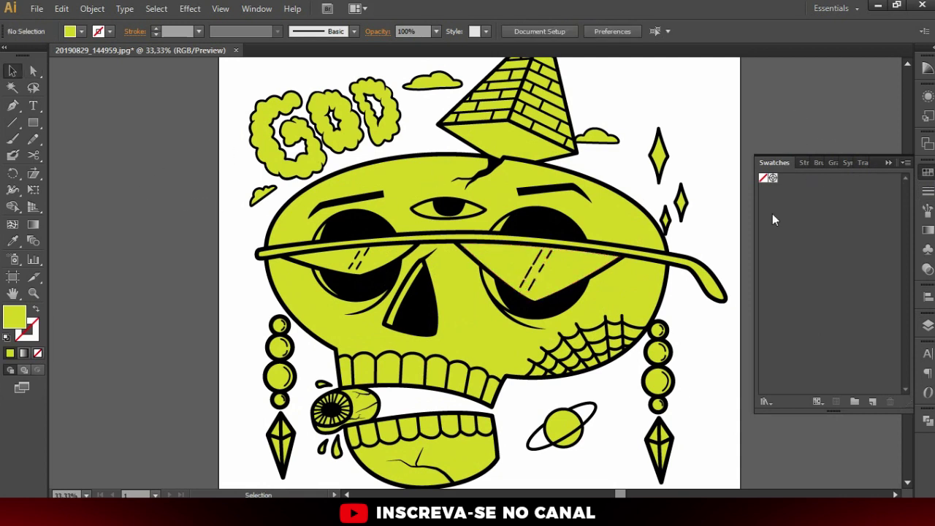
left_click(890, 163)
- Fill the upper skull cranium path with a light pink from the Color Picker
key("ctrl+a")
key("a")
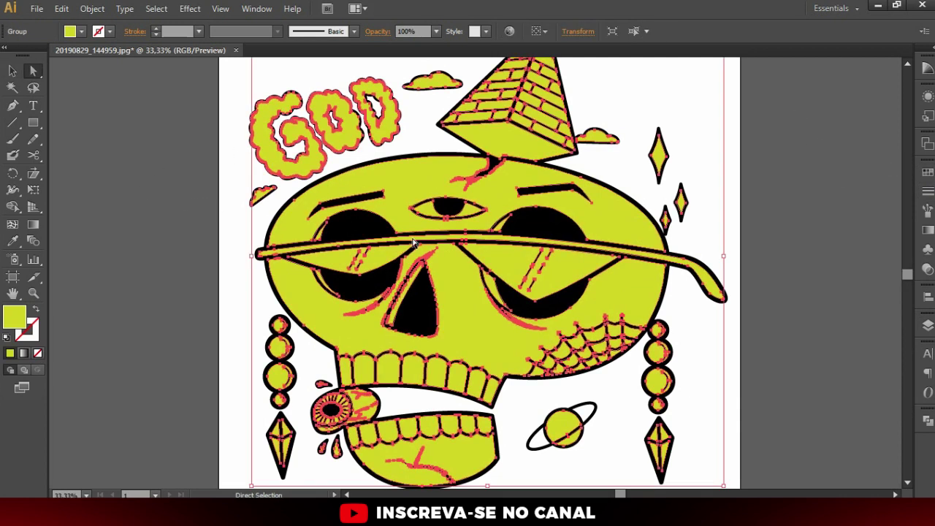
left_click(475, 175)
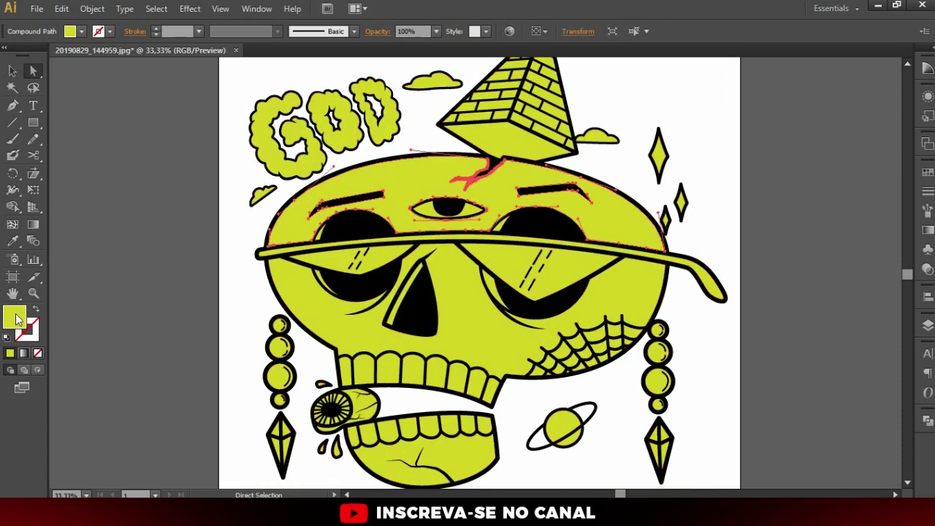
double_click(13, 315)
left_click(209, 66)
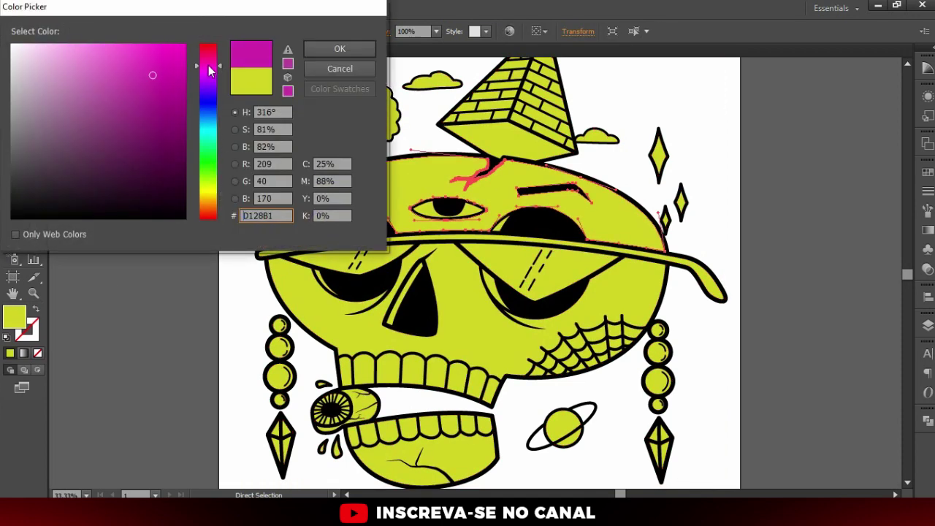
left_click(94, 44)
left_click(340, 49)
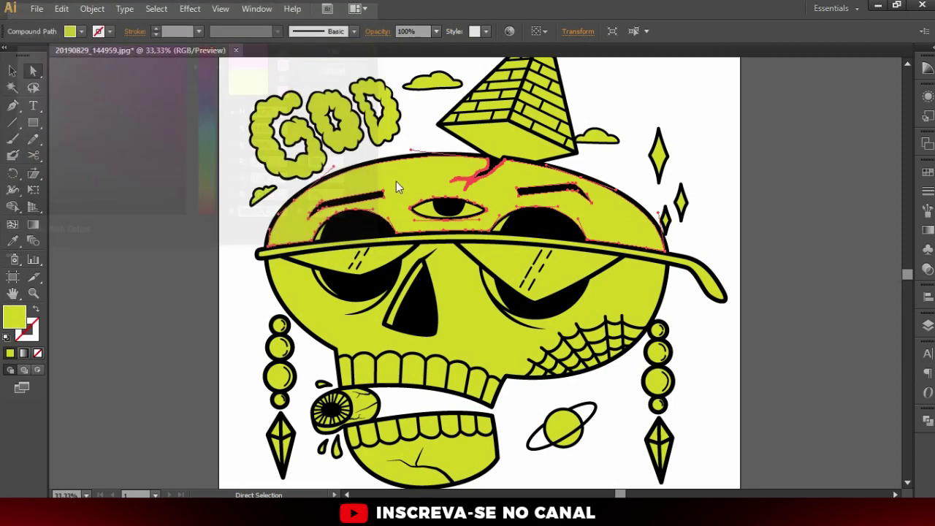
- Eyedropper the cranium's pink onto the yellow lower face shape
left_click(146, 246)
left_click(384, 282)
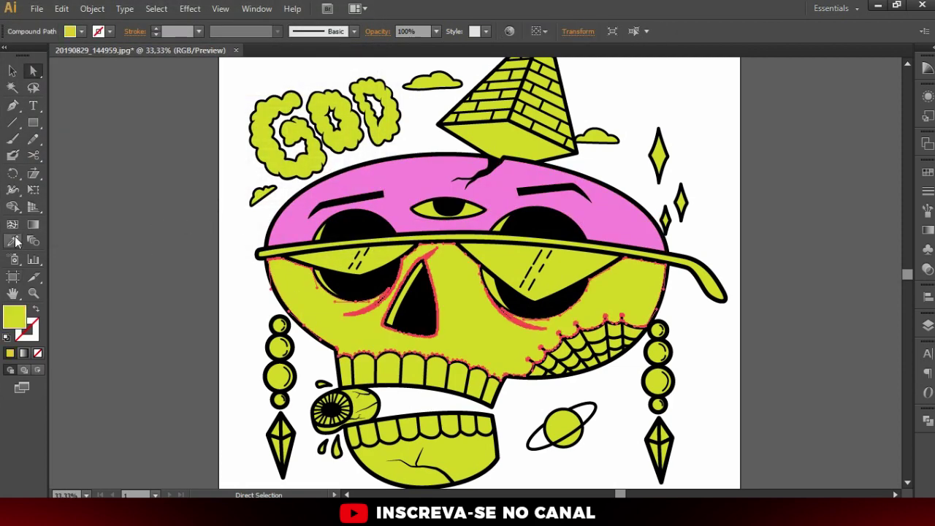
left_click(12, 240)
left_click(395, 181)
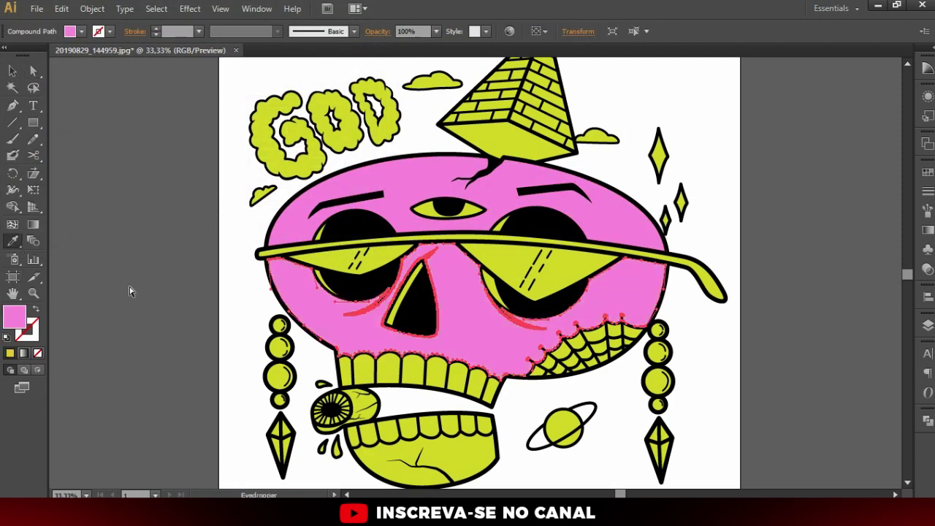
left_click(188, 288, "ctrl")
scroll(447, 282, "down", 3)
scroll(530, 230, "up", 2)
scroll(538, 358, "up", 1)
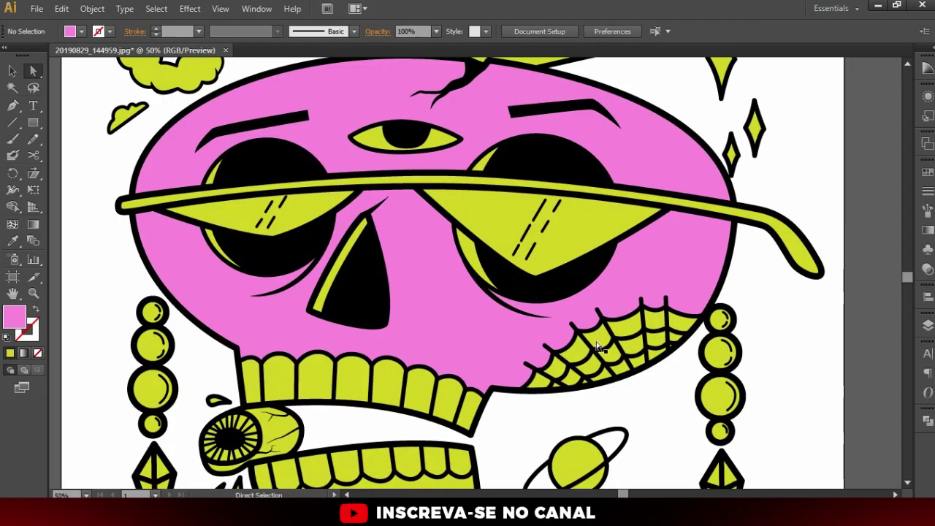
- Select all the spiderweb cells on the cheek with Direct Selection
left_click(604, 345)
scroll(604, 345, "up", 1)
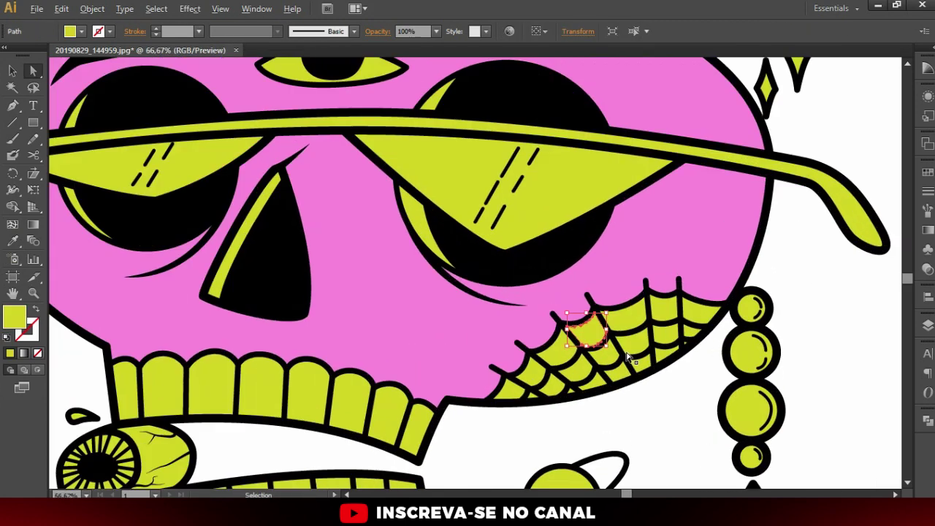
left_click(633, 330, "shift")
left_click(628, 313, "shift")
left_click(662, 309, "shift")
left_click(698, 313, "shift")
left_click(676, 340, "shift")
left_click(654, 363, "shift")
left_click(630, 373, "shift")
left_click(612, 361, "shift")
left_click(587, 376, "shift")
left_click(566, 357, "shift")
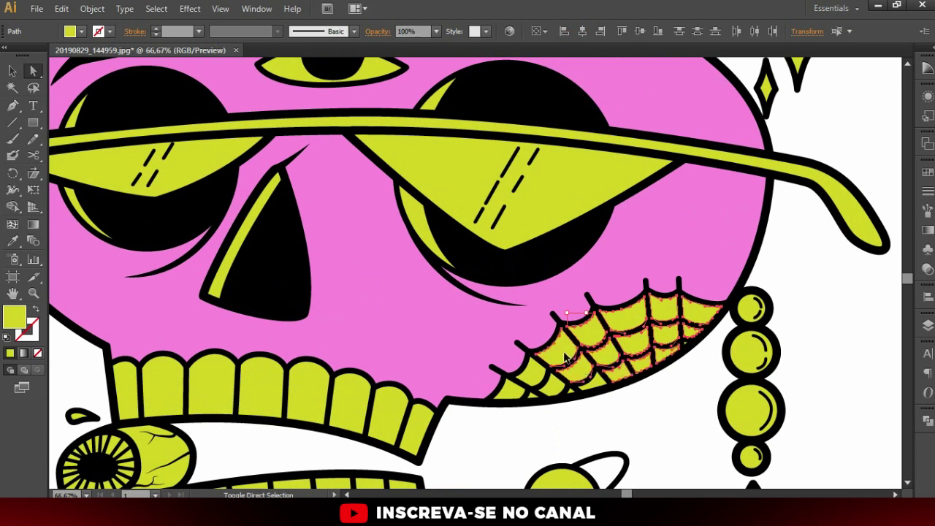
left_click(539, 380, "shift")
left_click(512, 393, "shift")
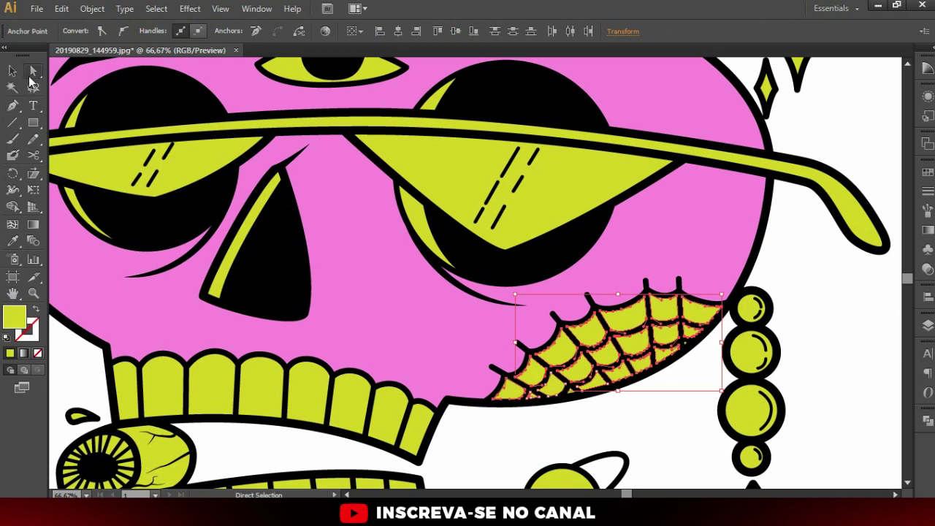
- Apply the skull's pink to the spiderweb cells with the Eyedropper, then deselect
left_click(12, 242)
left_click(358, 242)
key("v")
left_click(811, 284)
scroll(811, 283, "down", 1)
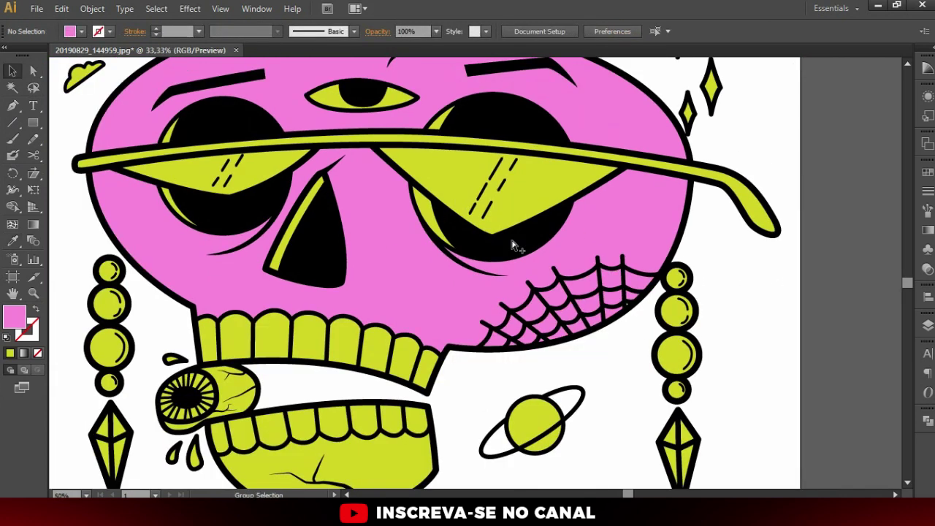
scroll(666, 251, "down", 1)
scroll(666, 251, "up", 1)
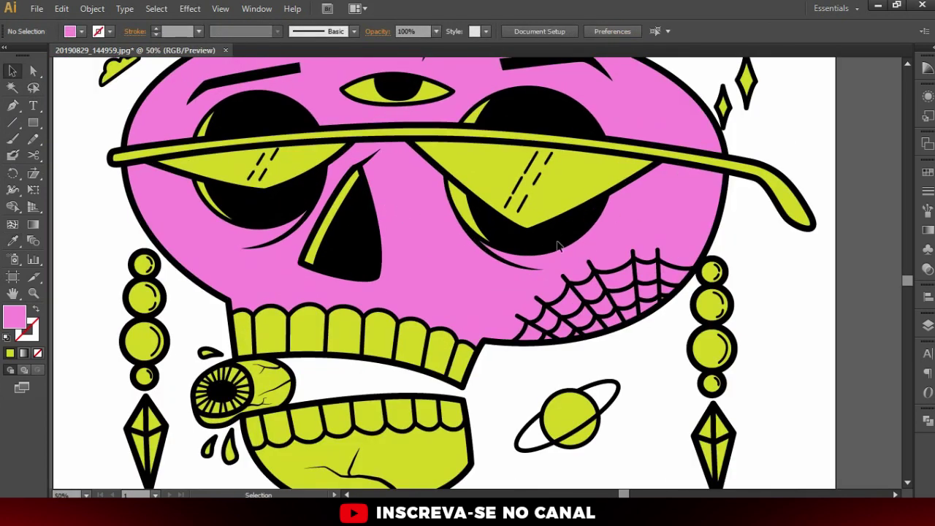
scroll(565, 205, "down", 3)
scroll(455, 214, "up", 5)
scroll(492, 214, "down", 3)
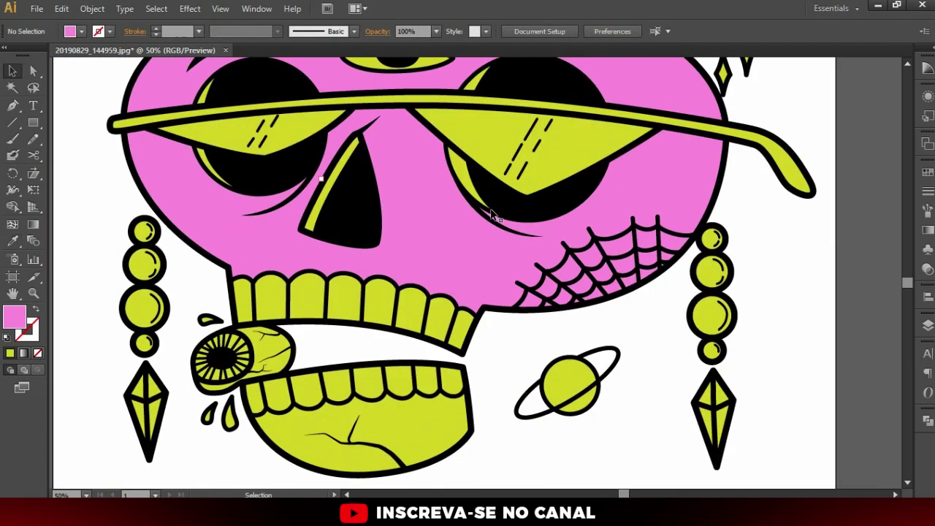
- Select the eyeball fill shape and zoom in to give it a light cyan fill
key("a")
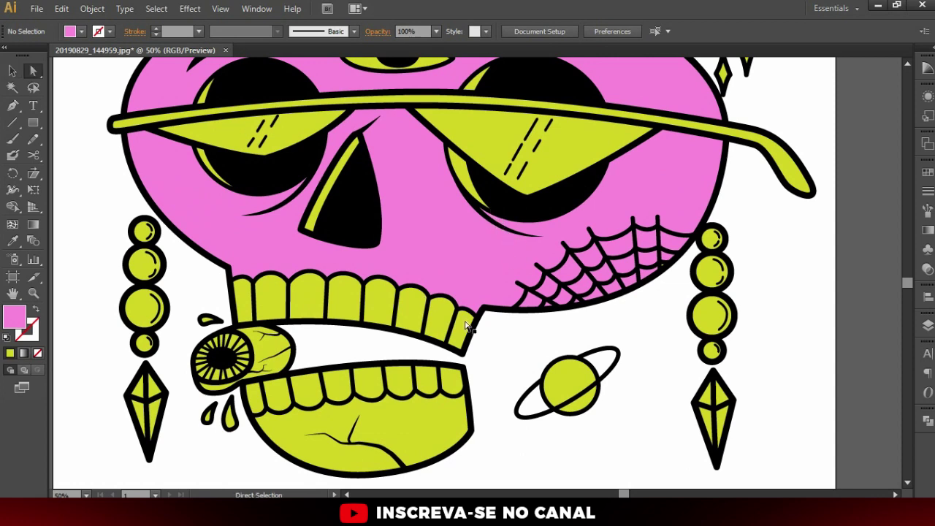
left_click(271, 351)
key("ctrl+plus")
key("ctrl+plus")
left_click(928, 172)
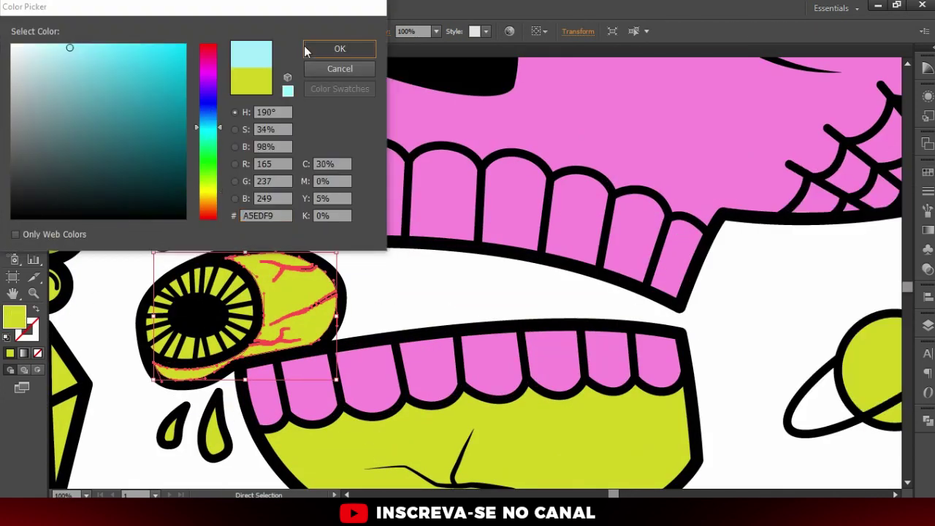
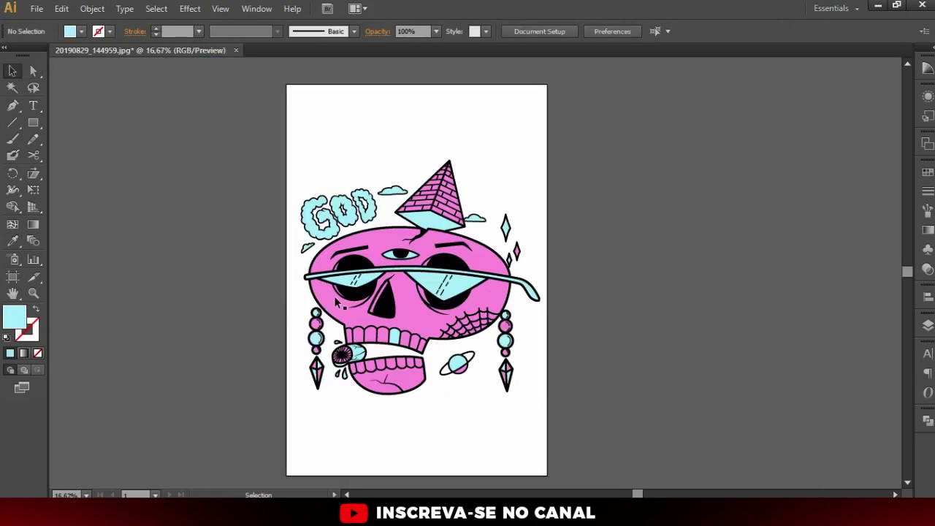
- Check the layer stack by hiding and re-showing the black line-art layer, Layer 3
scroll(409, 314, "up", 1)
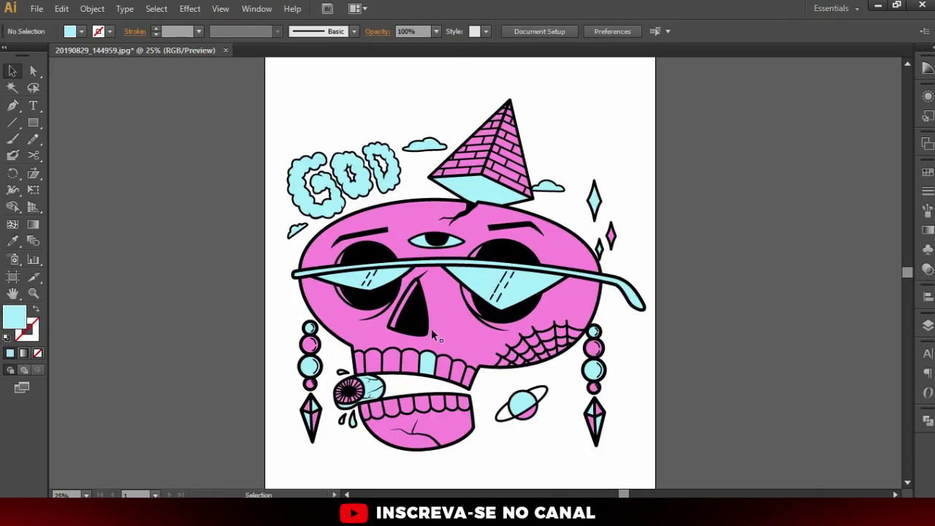
left_click(928, 324)
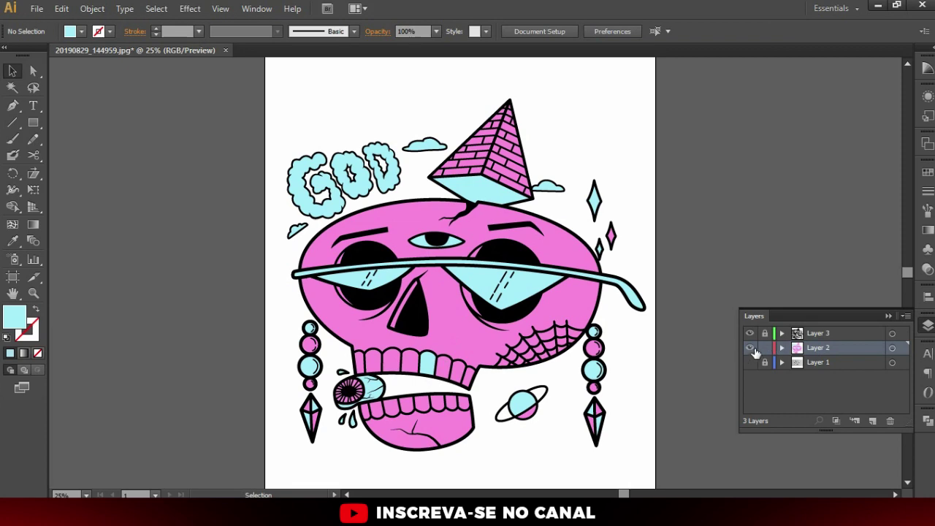
left_click(749, 334)
left_click(749, 334)
scroll(541, 322, "up", 1)
- Cut all pink fills with the Magic Wand and paste them in place on a new, locked Layer 4
left_click(12, 87)
left_click(380, 183)
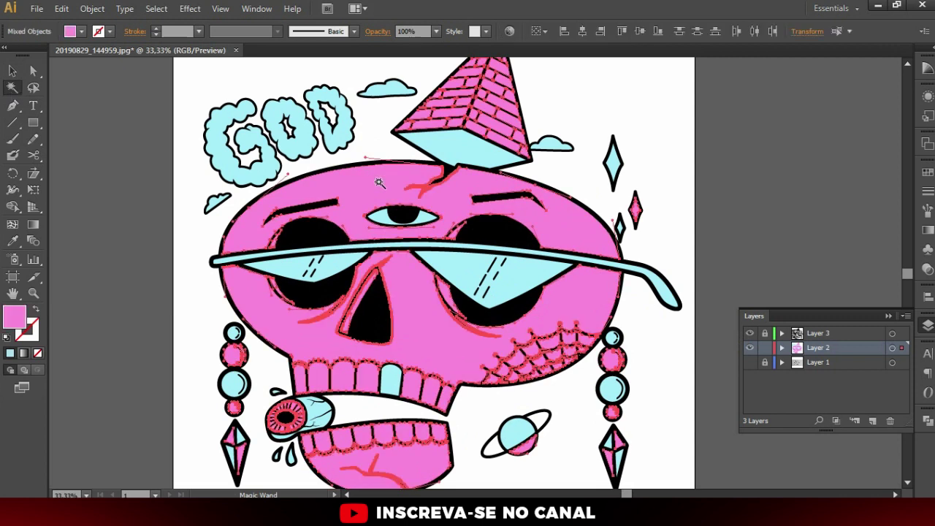
key("Delete")
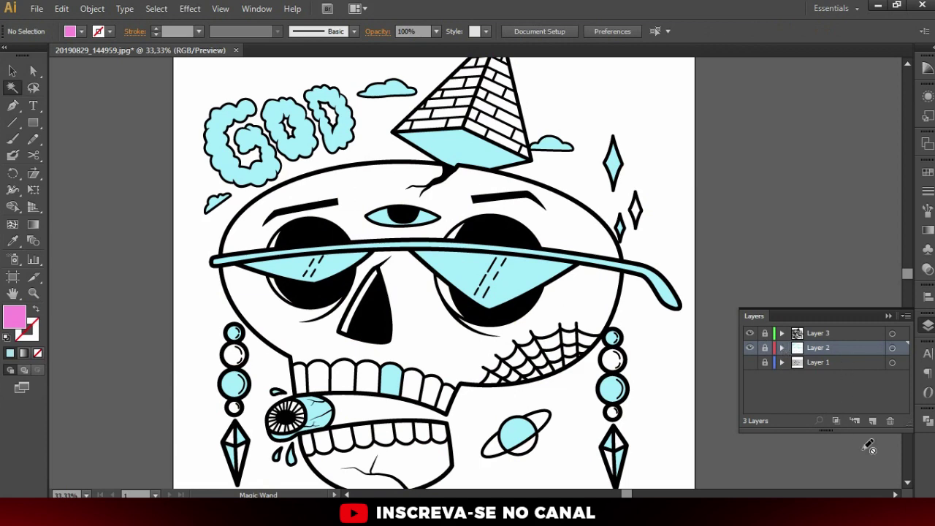
left_click(874, 424)
key("ctrl+f")
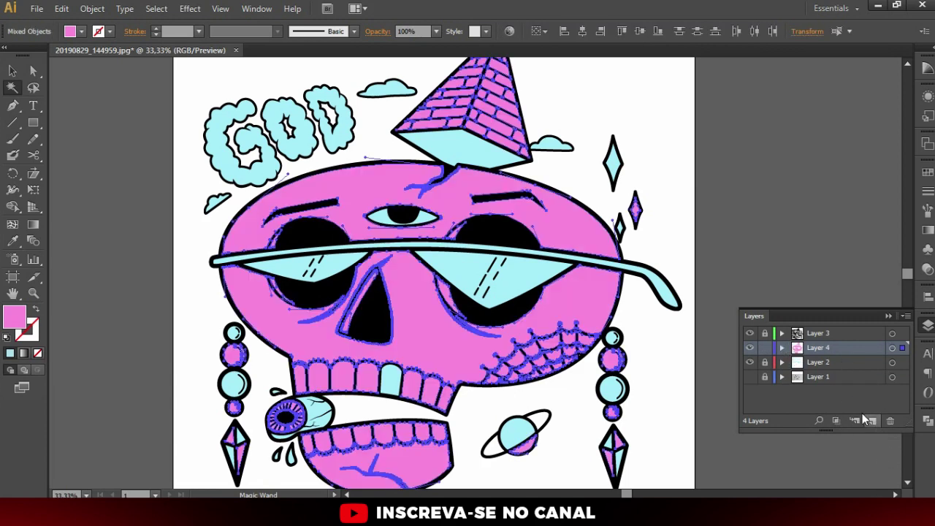
left_click(766, 348)
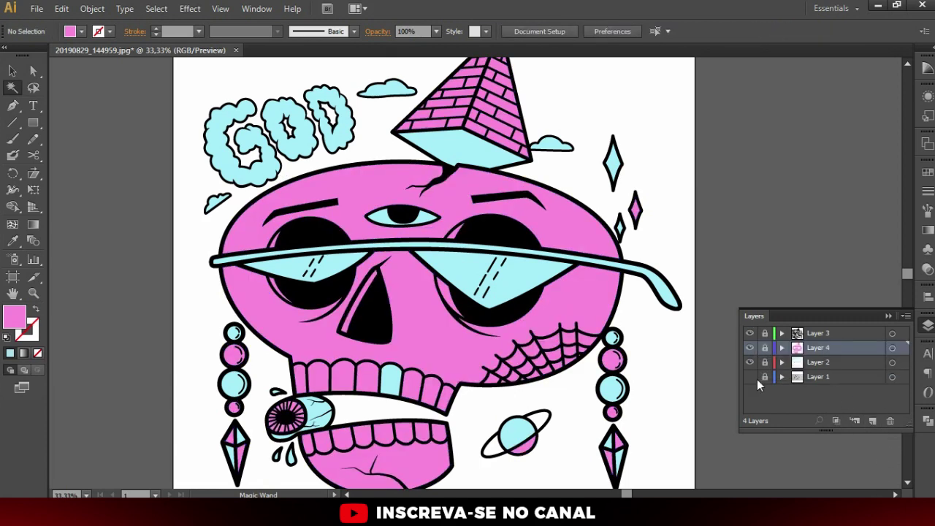
- Hide and re-show Layers 3, 4 and 2 to confirm the pink fills are separated
left_click_drag(749, 334, 753, 364)
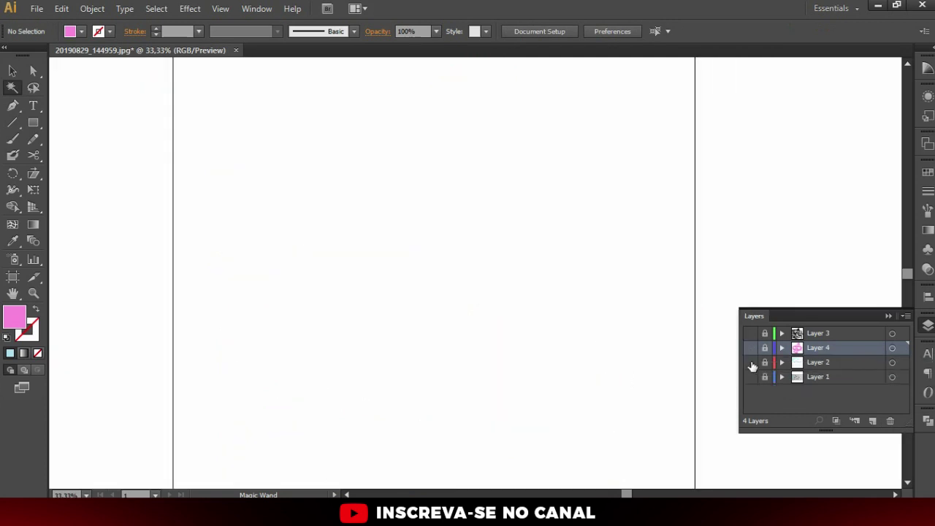
left_click(749, 334)
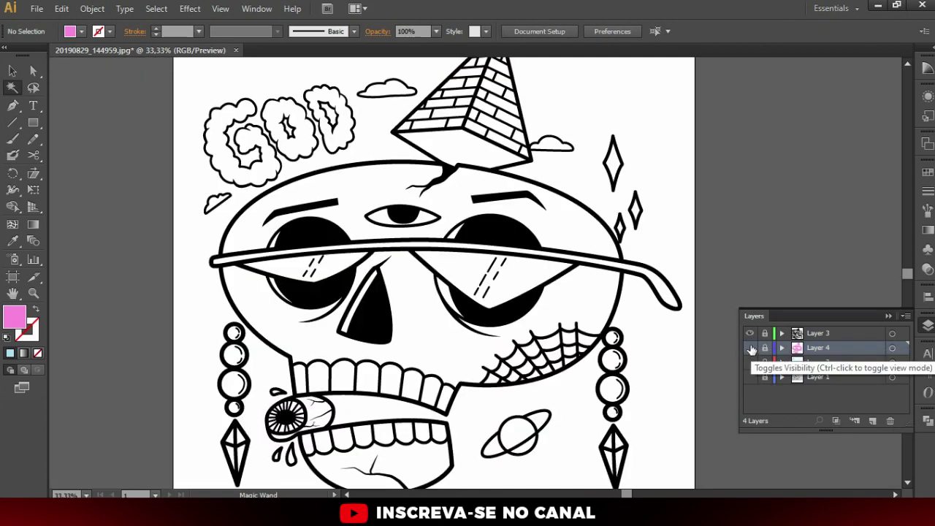
left_click(750, 363)
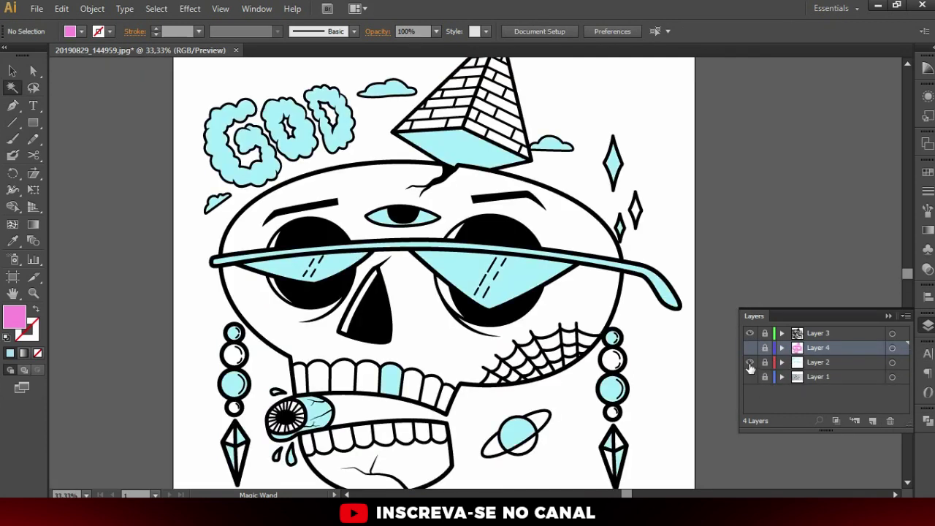
left_click(749, 348)
key("ctrl+minus")
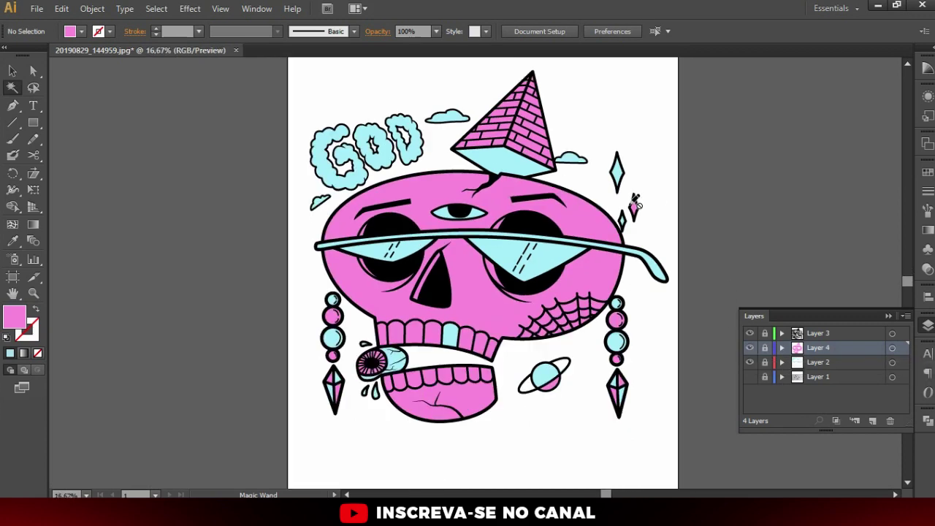
key("ctrl+minus")
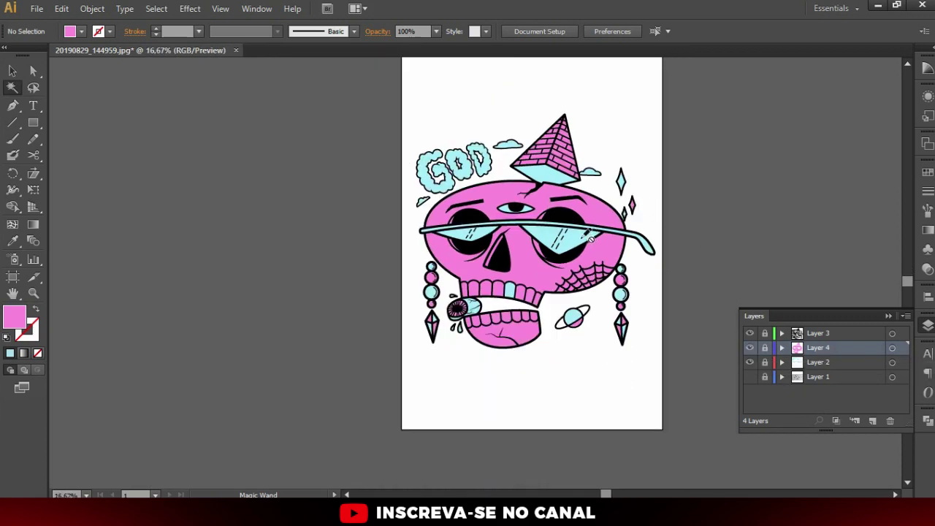
scroll(622, 266, "up", 1)
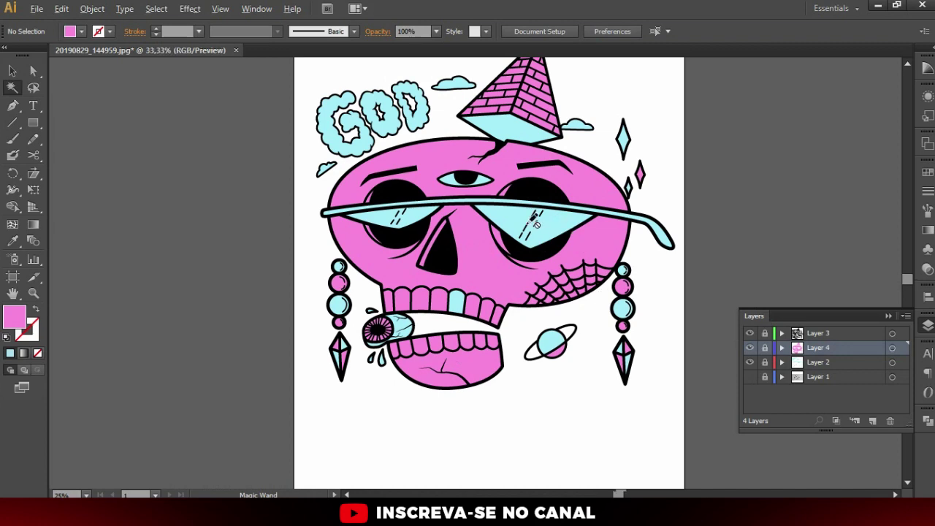
- Give the stripe beside the nose a bright, saturated green fill in the Color Picker
scroll(529, 224, "up", 1)
scroll(478, 175, "up", 1)
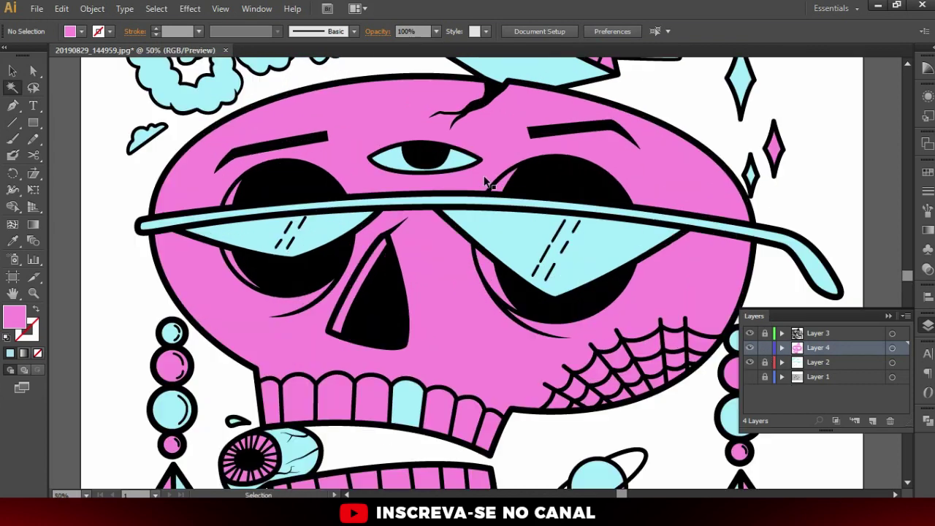
key("a")
left_click(371, 272)
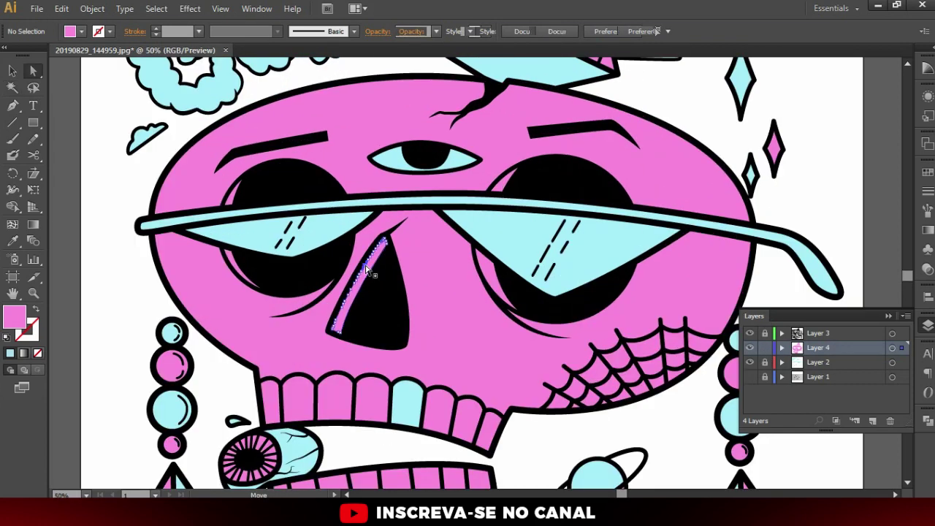
left_click(927, 173)
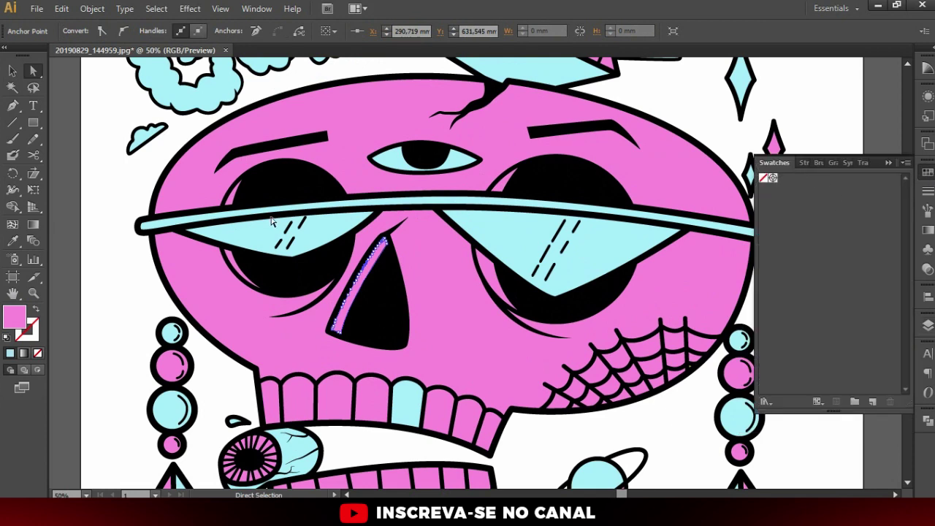
double_click(11, 320)
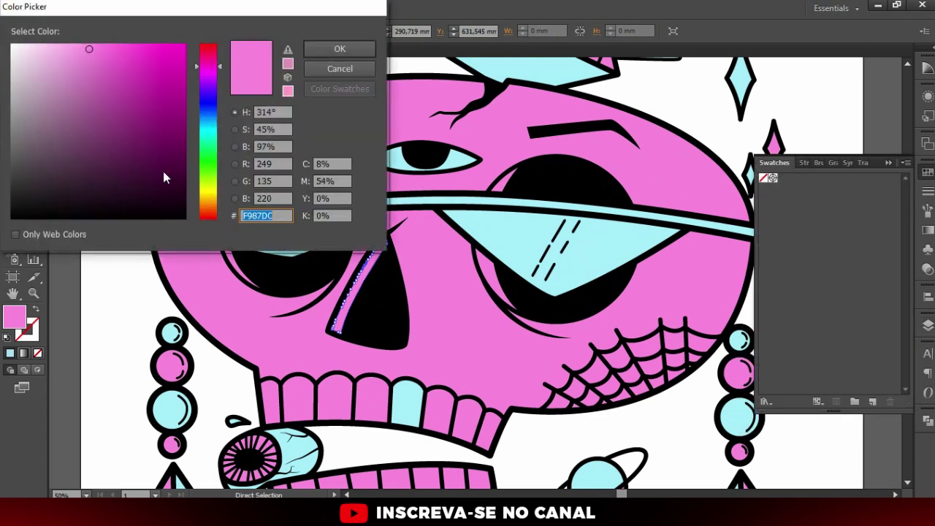
left_click(205, 138)
left_click_drag(197, 143, 204, 142)
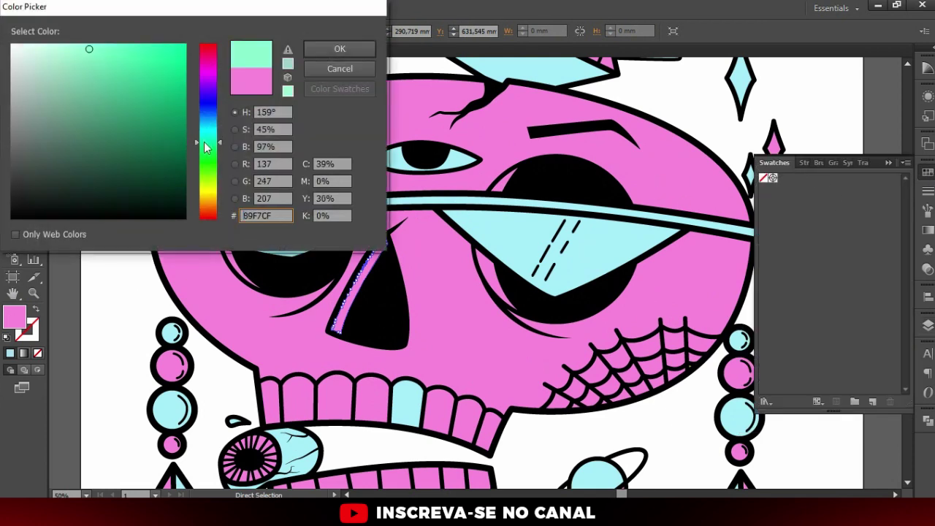
left_click(165, 53)
left_click(322, 48)
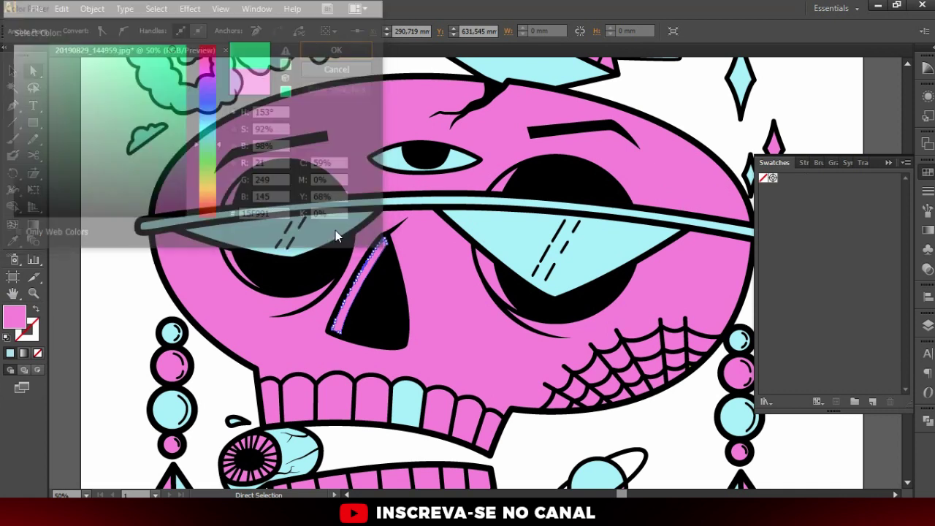
- Eyedropper the nose stripe's green onto the inner edges of both eye sockets
left_click(103, 309)
left_click(232, 262)
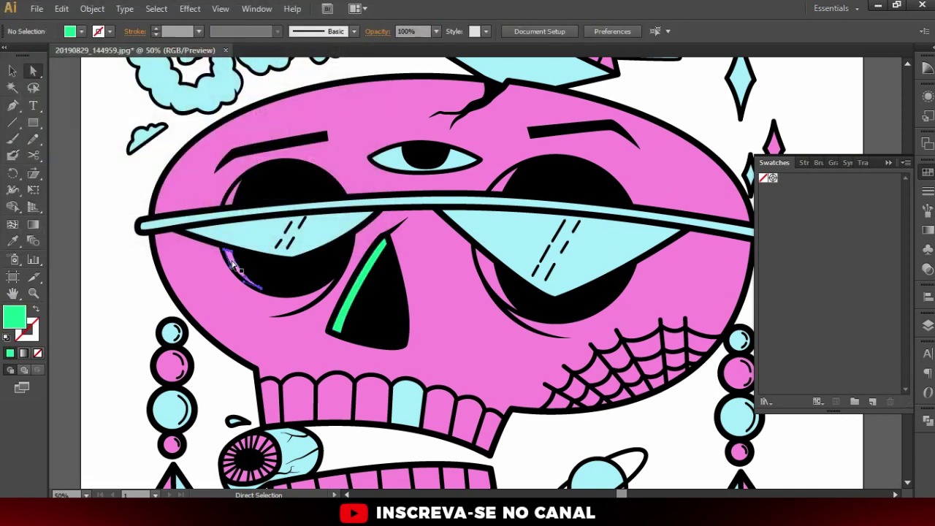
left_click(238, 202)
left_click(889, 162)
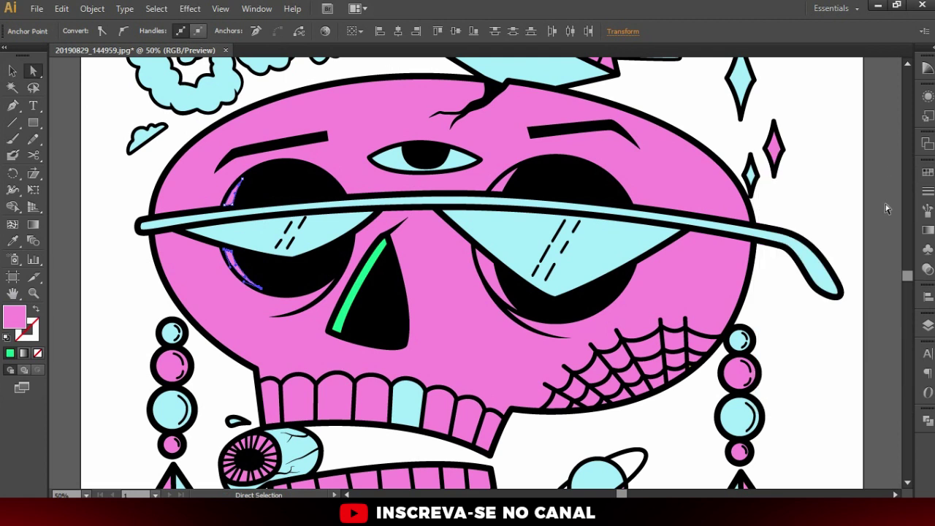
left_click(928, 326)
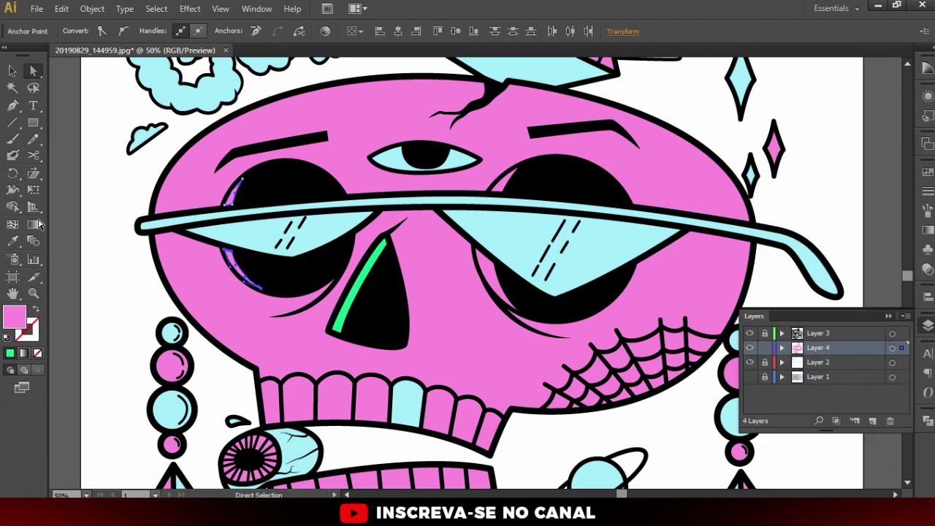
left_click(482, 253, "shift")
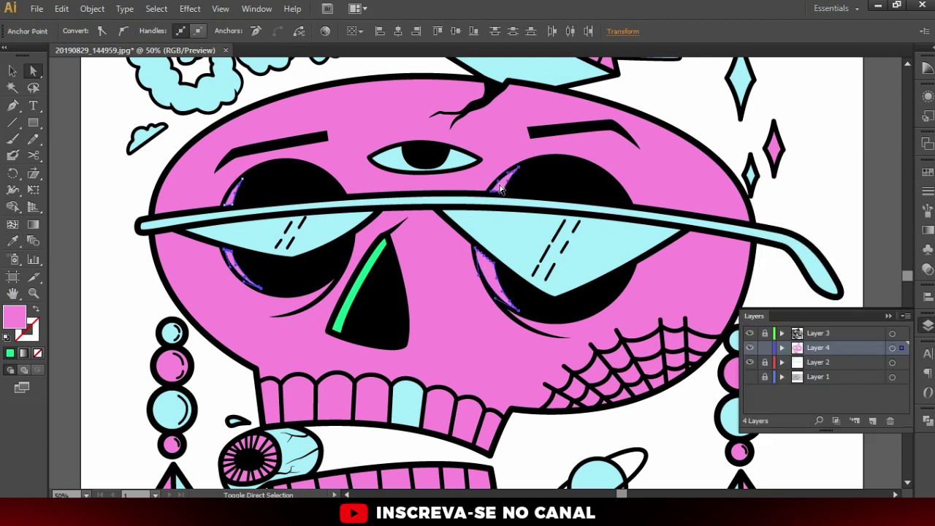
left_click(13, 241)
left_click(377, 249)
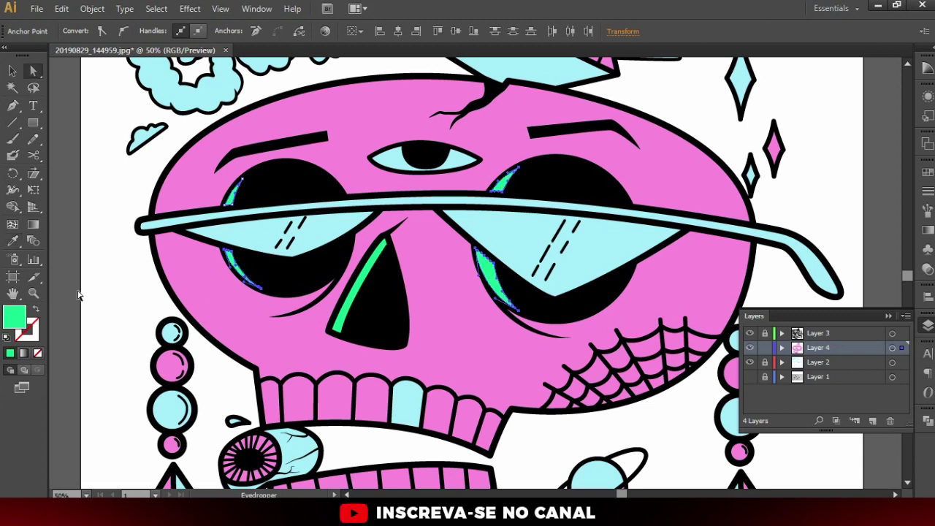
key("a")
key("ctrl+shift+a")
- Fill the left diamond earring with the same green using the Eyedropper
key("ctrl+minus")
key("ctrl+plus")
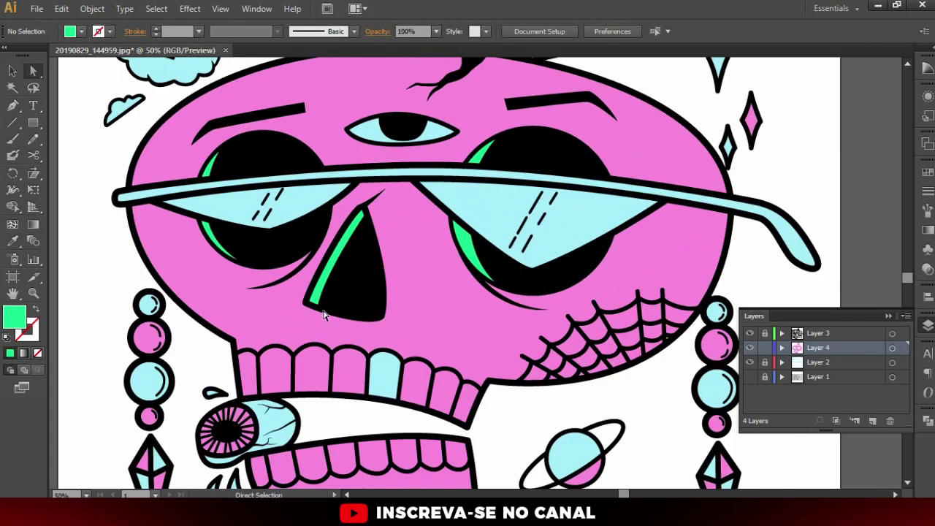
scroll(324, 314, "down", 3)
scroll(220, 311, "down", 3)
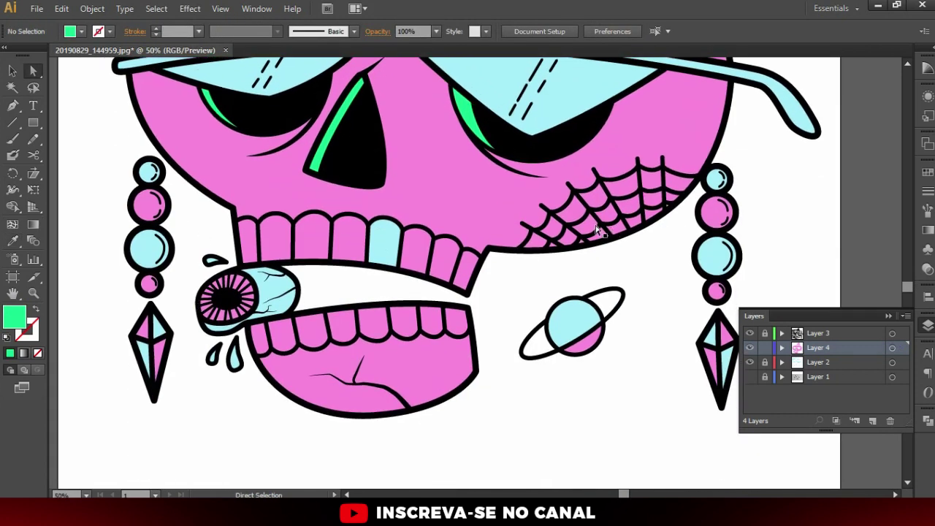
left_click(148, 338)
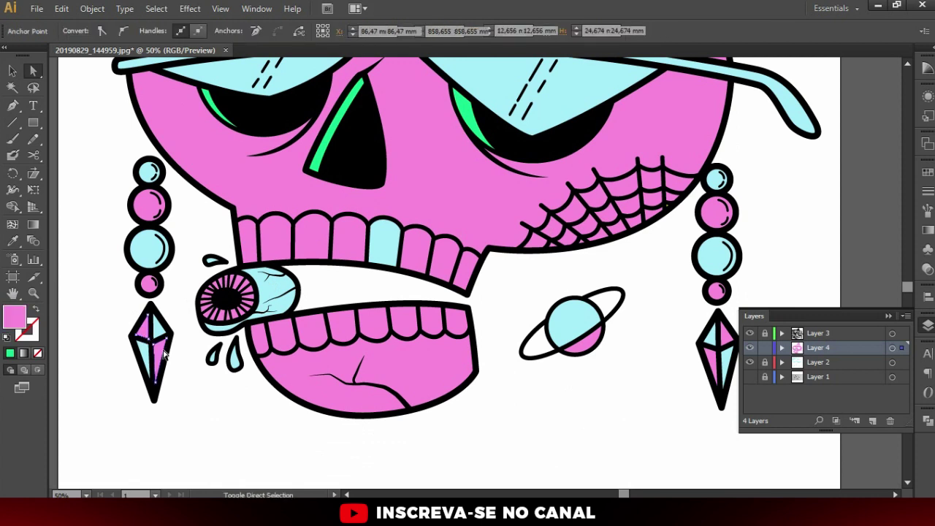
left_click(14, 241)
left_click(318, 147)
- Fill the right diamond earring with the same green using the Eyedropper
left_click(174, 424, "ctrl")
left_click_drag(427, 370, 234, 311)
left_click(521, 294)
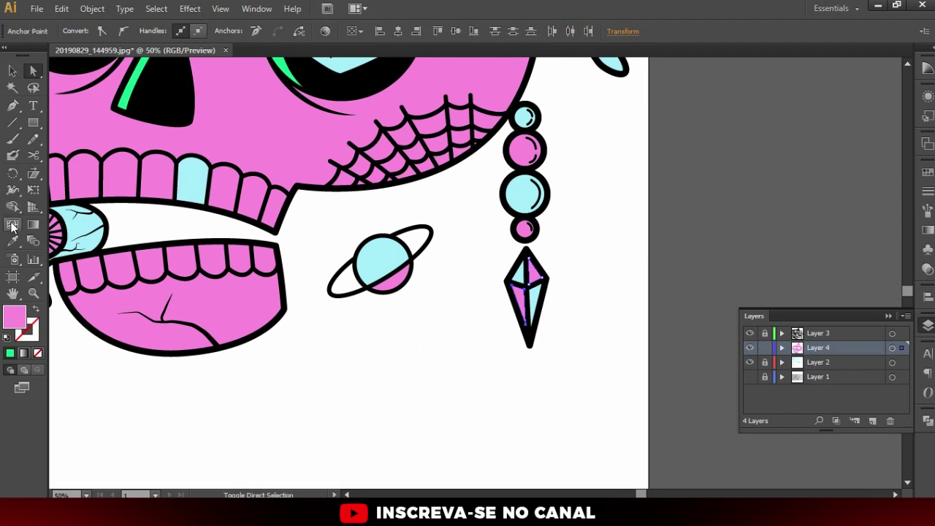
left_click(13, 241)
left_click(139, 76)
key("v")
left_click(390, 390)
scroll(632, 345, "down", 2)
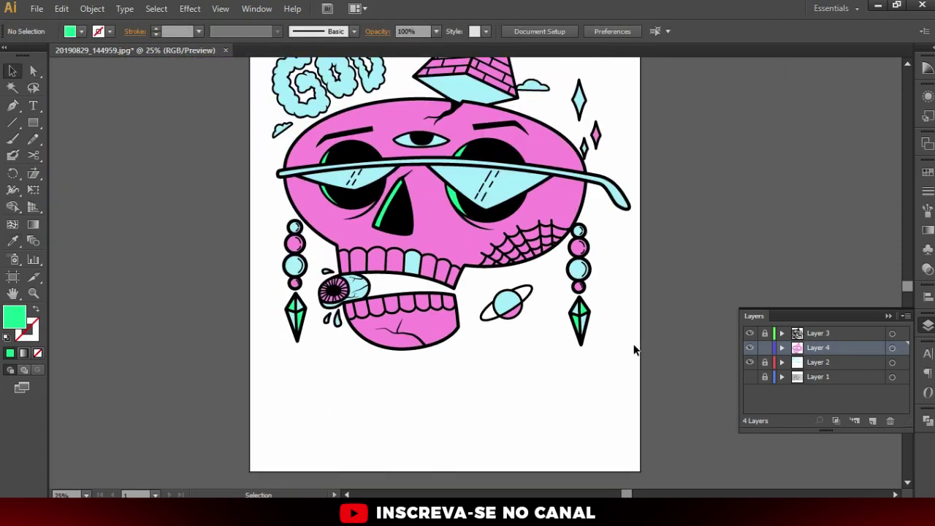
- Cut the green highlights with the Magic Wand and paste them in place on a new Layer 5
scroll(436, 147, "up", 1)
scroll(462, 169, "up", 1)
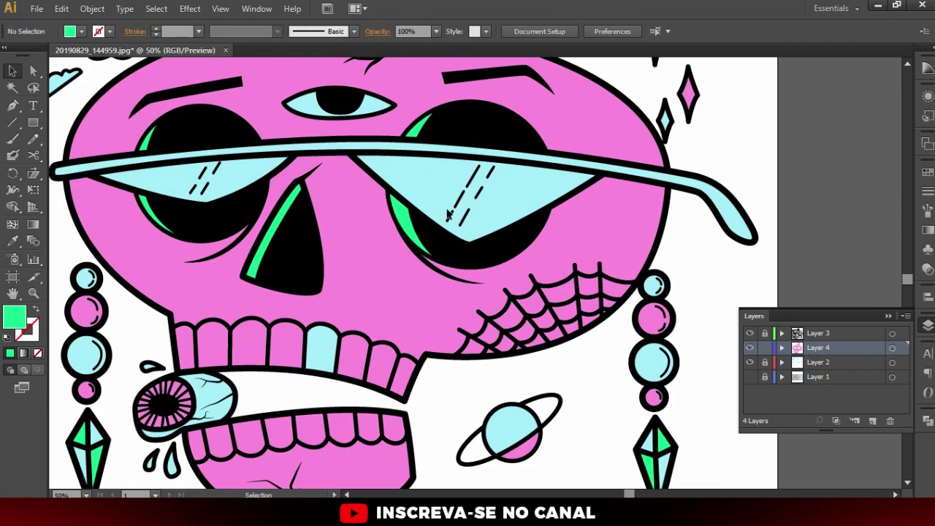
scroll(444, 195, "down", 1)
scroll(413, 149, "up", 1)
left_click(14, 241)
left_click(13, 87)
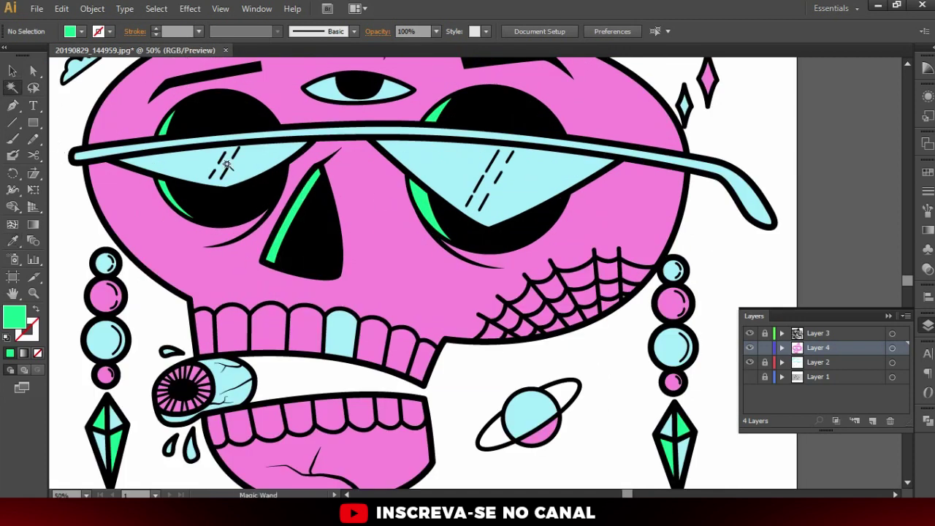
left_click(307, 194)
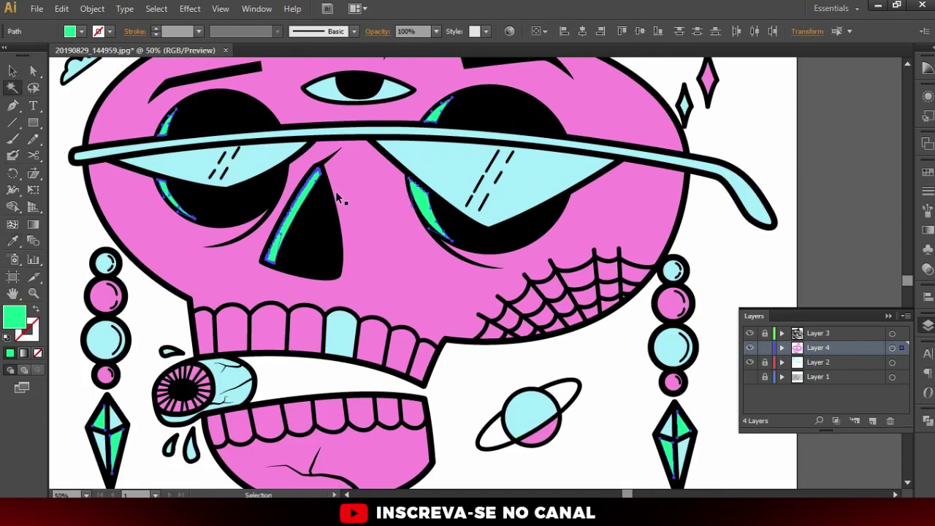
key("Delete")
scroll(475, 252, "down", 1)
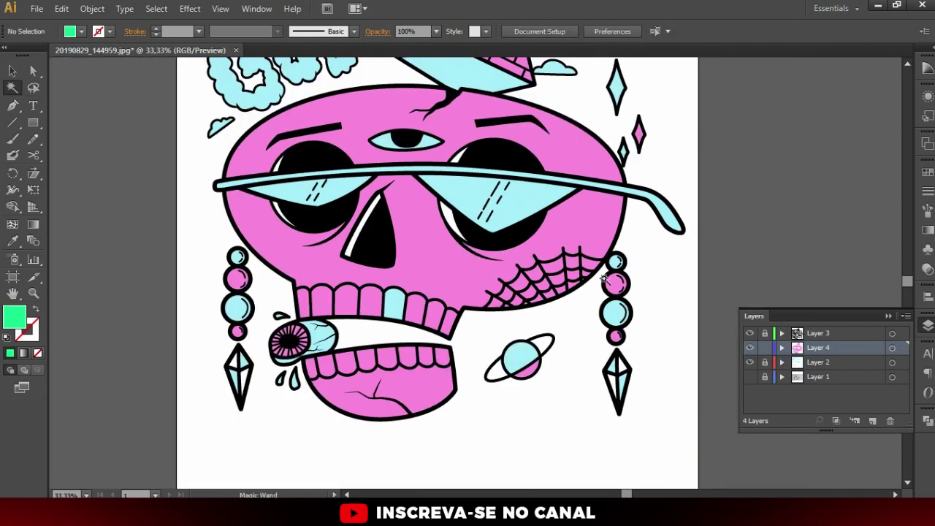
left_click(873, 421)
key("ctrl+f")
key("v")
key("ctrl+shift+a")
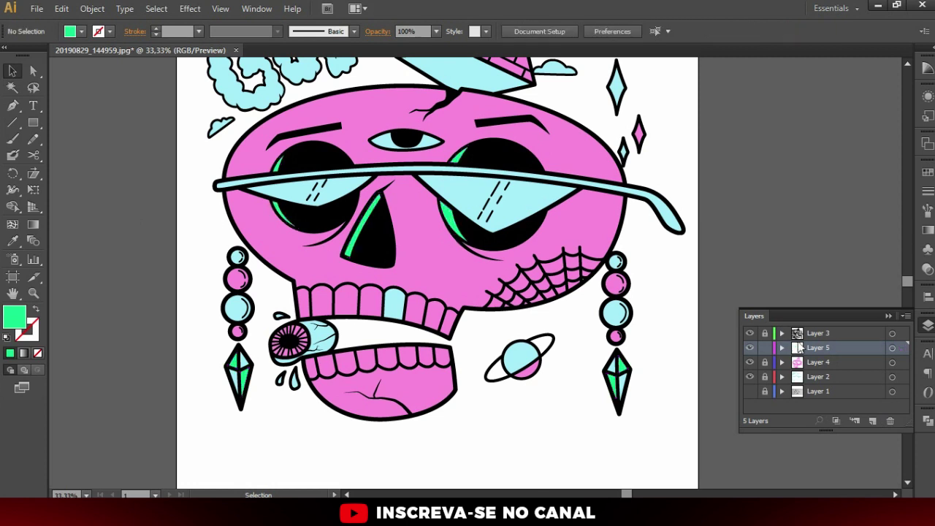
- Toggle Layers 5, 4 and 3 visibility to verify separation, then make Layer 3 active
left_click(750, 348)
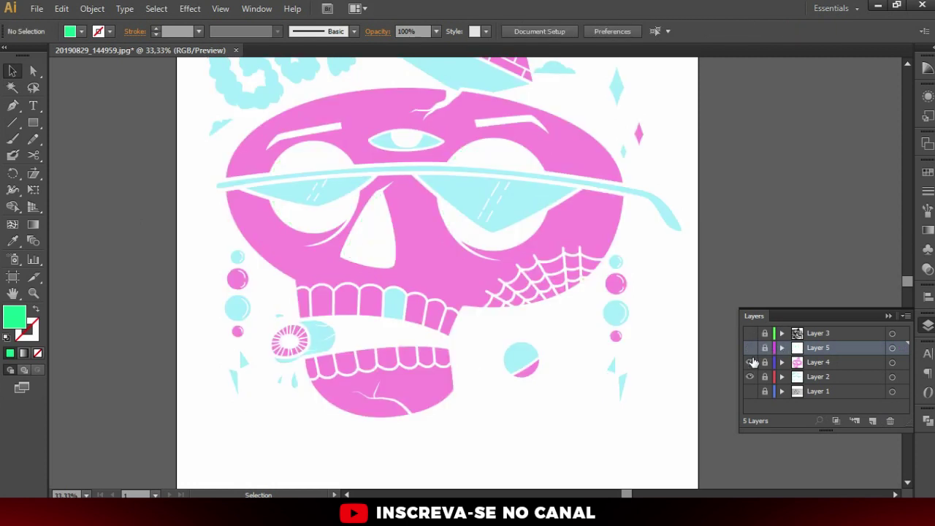
left_click(750, 363)
left_click(750, 362)
left_click(750, 348)
left_click(750, 333)
key("ctrl+minus")
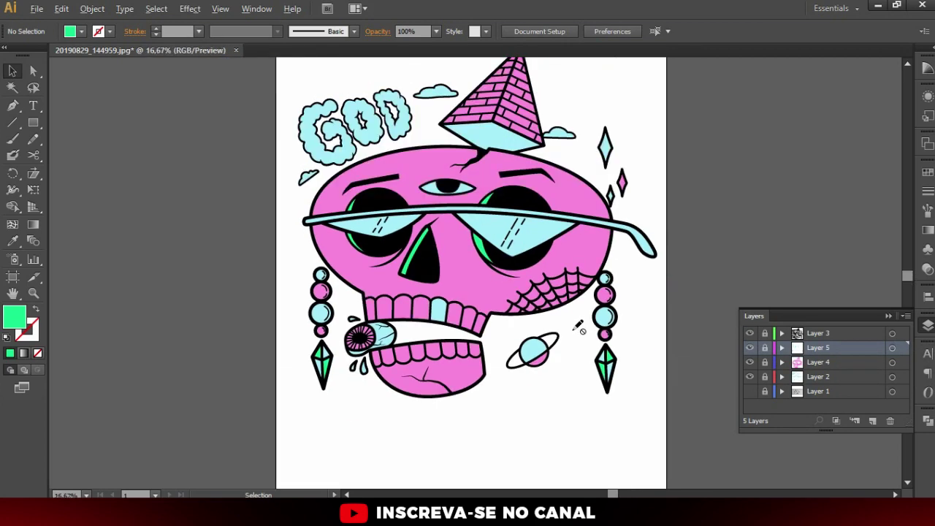
left_click_drag(576, 237, 636, 309)
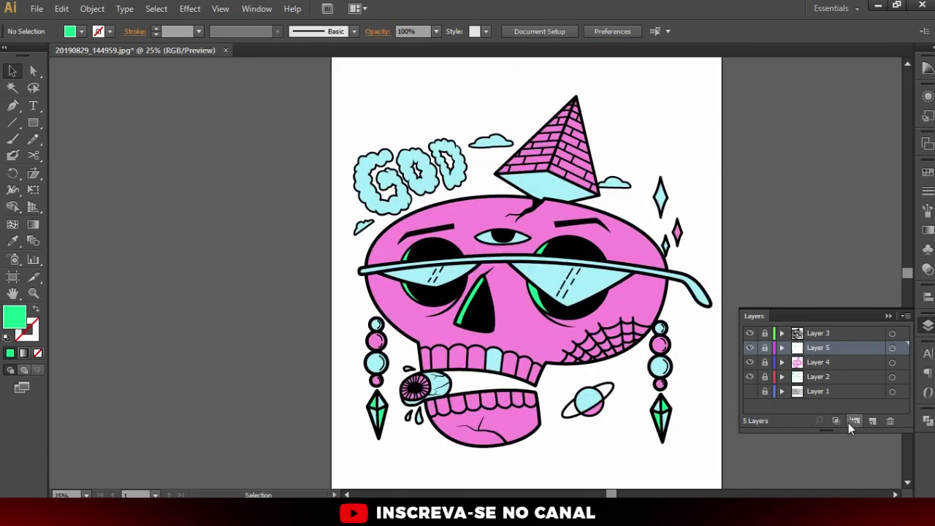
left_click(818, 334)
key("ctrl+minus")
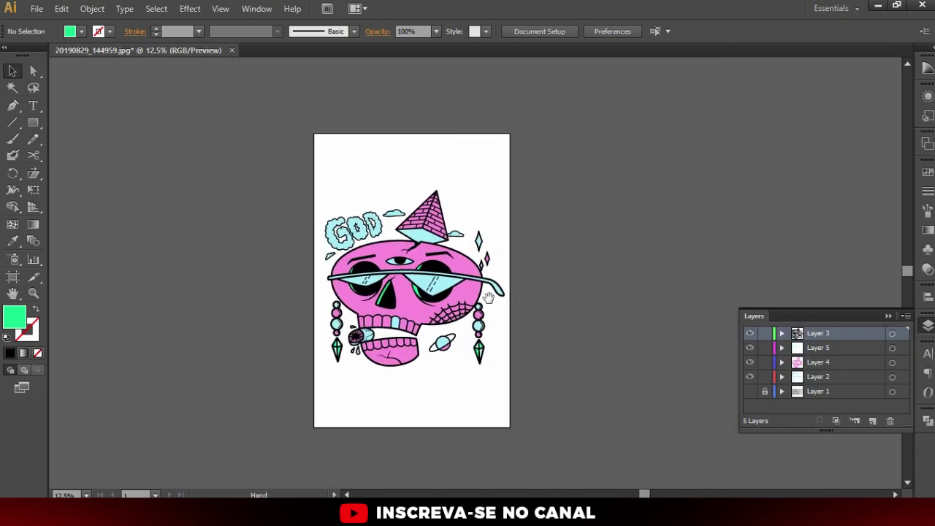
- Duplicate the skull artboard into four artboards side by side
key("shift+o")
key("ctrl+minus")
mouse_move(321, 282)
left_mouse_down()
mouse_move(527, 282)
mouse_move(703, 300)
left_mouse_up()
key("ctrl+minus")
left_click_drag(777, 249, 502, 221)
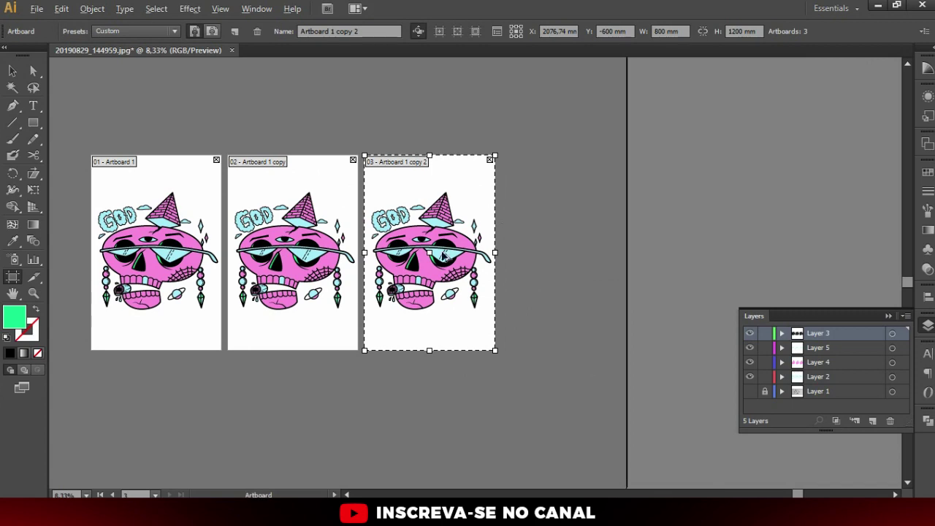
left_click_drag(422, 246, 553, 247)
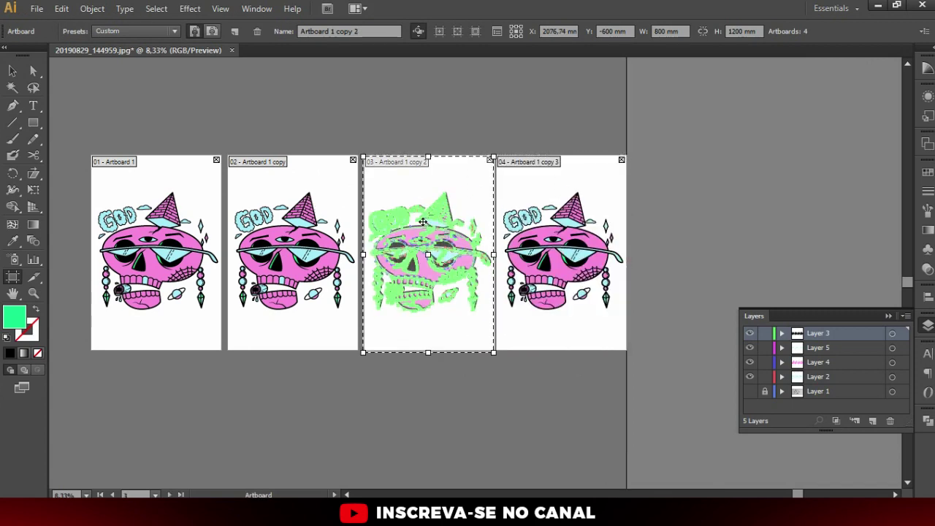
key("ctrl+alt+0")
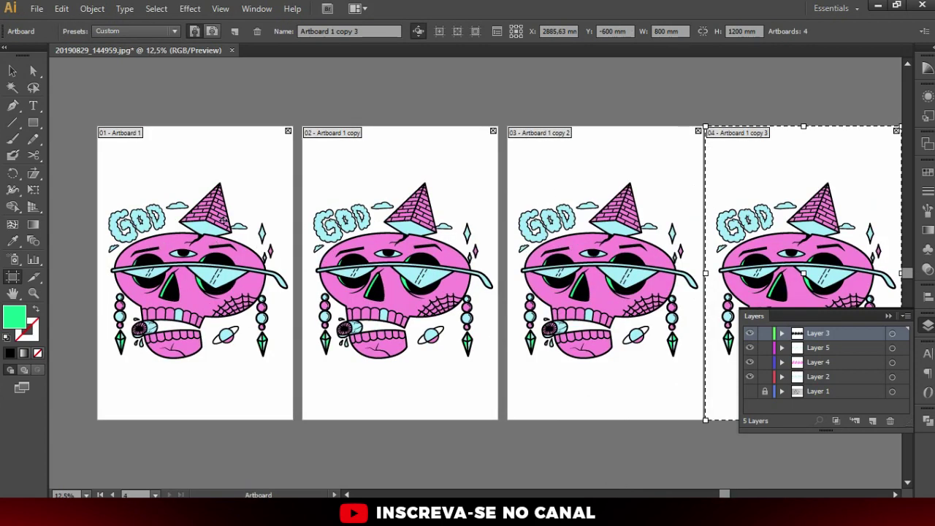
scroll(203, 274, "up", 4)
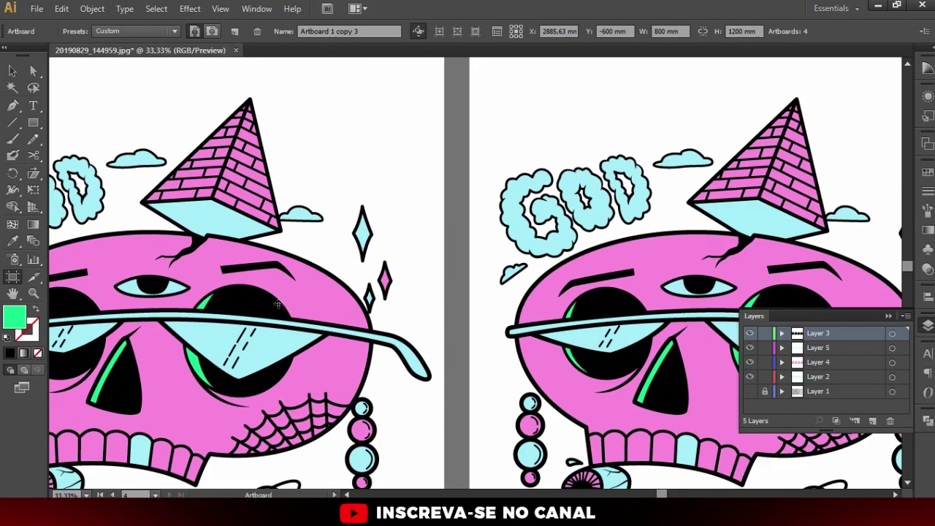
scroll(481, 225, "down", 3)
- Group the first artboard's skull artwork and enter its isolation mode
key("v")
left_click(333, 228)
mouse_move(192, 121)
left_mouse_down()
mouse_move(395, 307)
mouse_move(478, 431)
left_mouse_up()
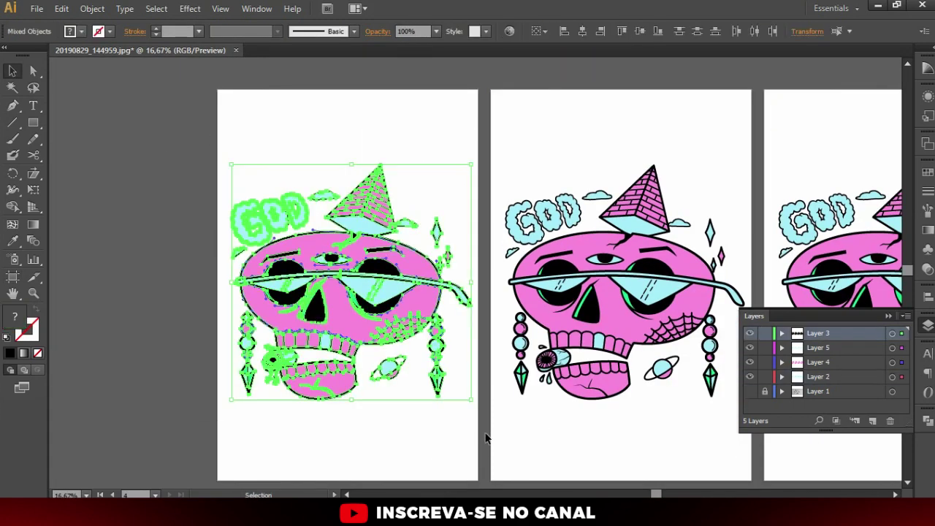
key("ctrl+g")
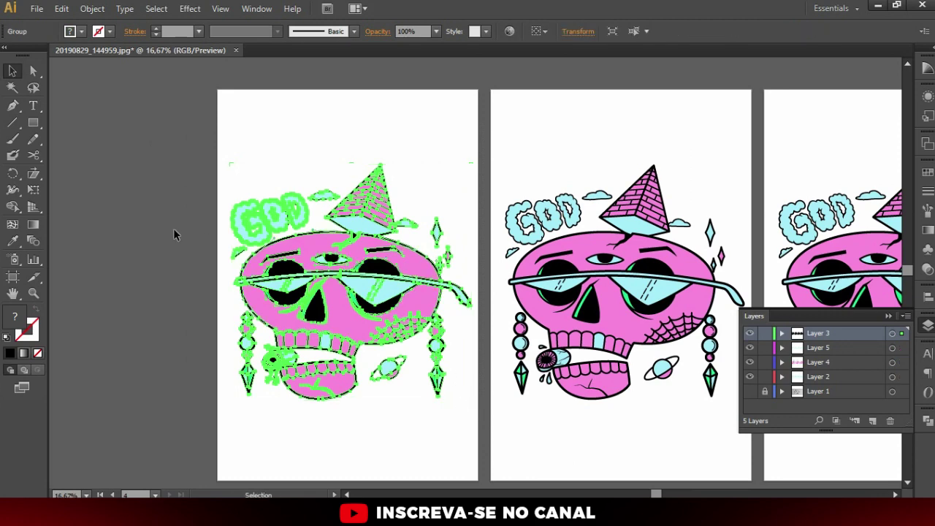
left_click(174, 235)
double_click(344, 249)
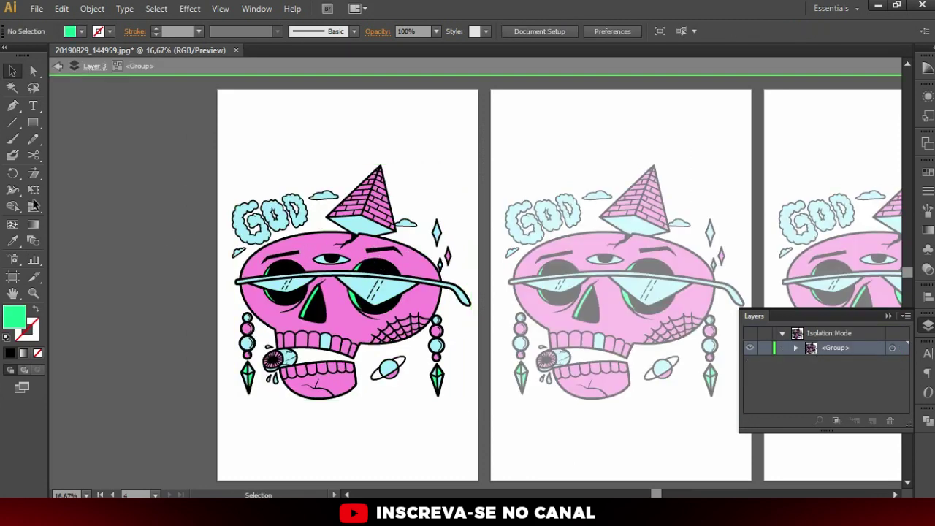
- Reduce the first artboard to black line art only by cutting outlines, deleting the rest, and pasting back
left_click(13, 87)
left_click(372, 263)
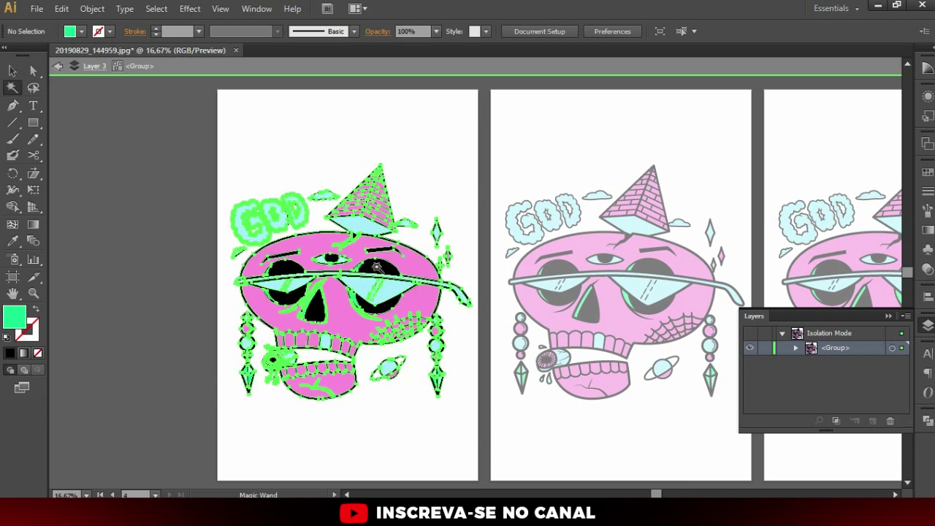
key("Delete")
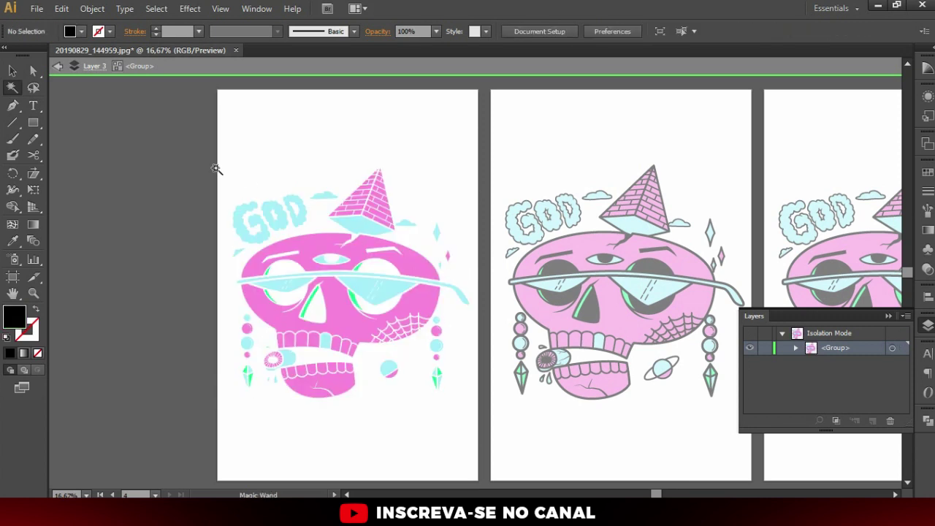
key("v")
left_click_drag(172, 115, 477, 433)
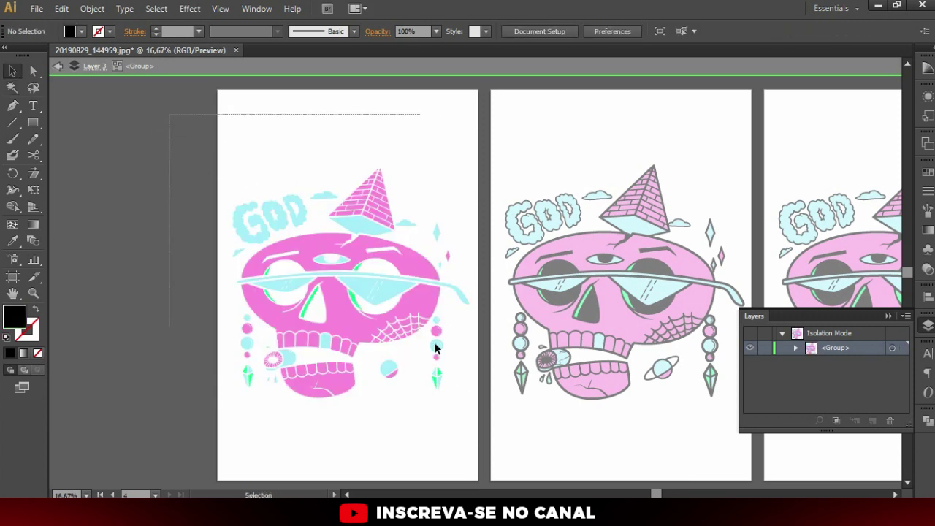
key("Delete")
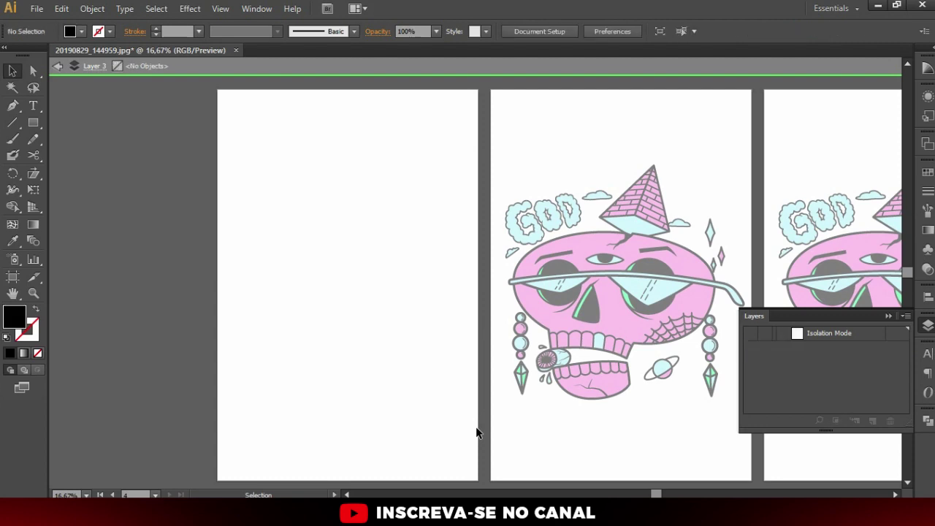
double_click(345, 412)
key("ctrl+z")
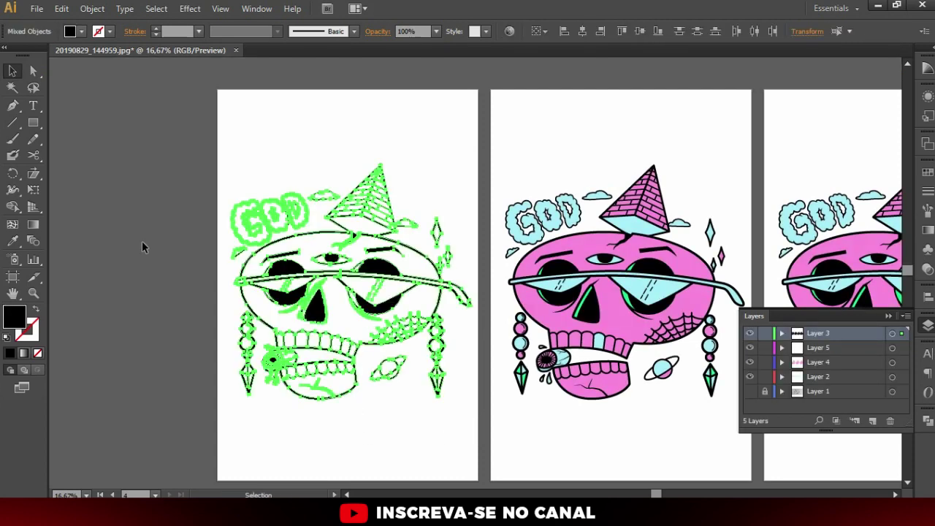
left_click(482, 317)
- Group the second artboard's skull artwork and enter its isolation mode
left_click_drag(604, 410, 374, 381)
left_click(387, 220)
left_click(250, 102)
left_click_drag(251, 103, 542, 421)
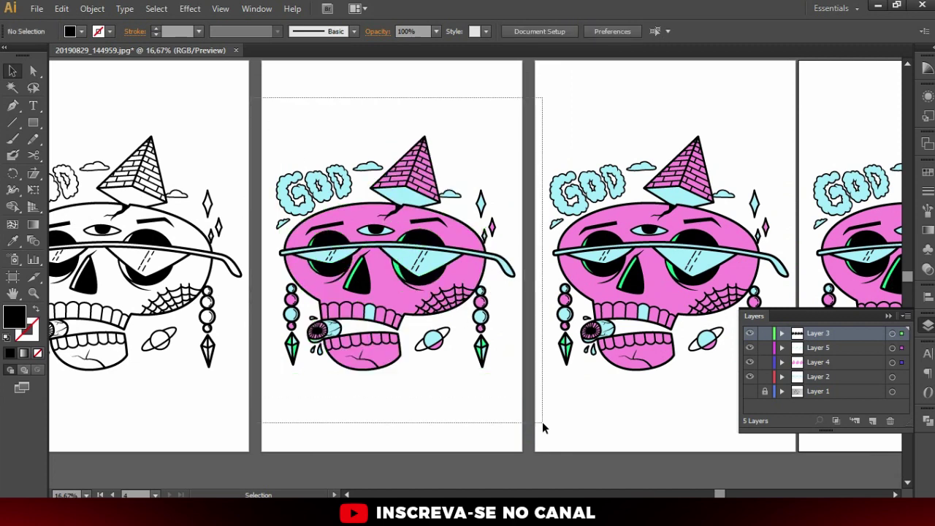
key("ctrl+g")
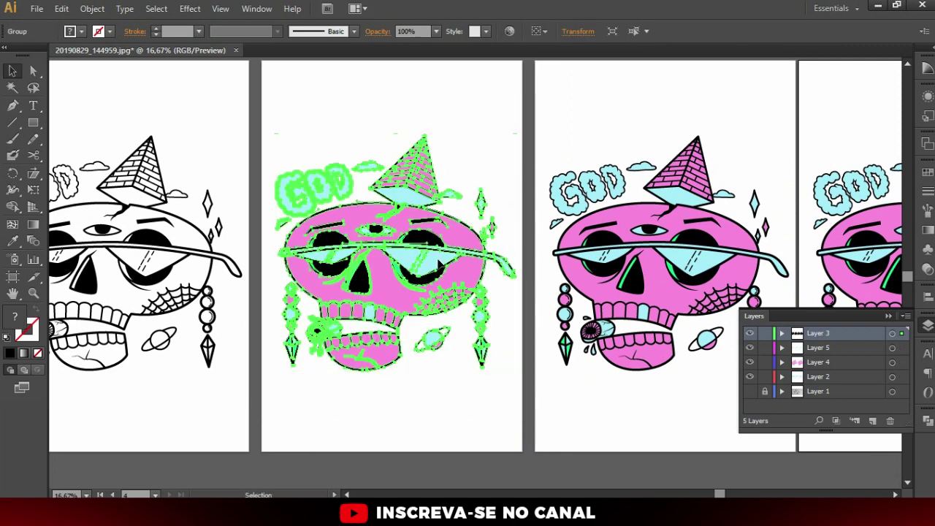
double_click(433, 250)
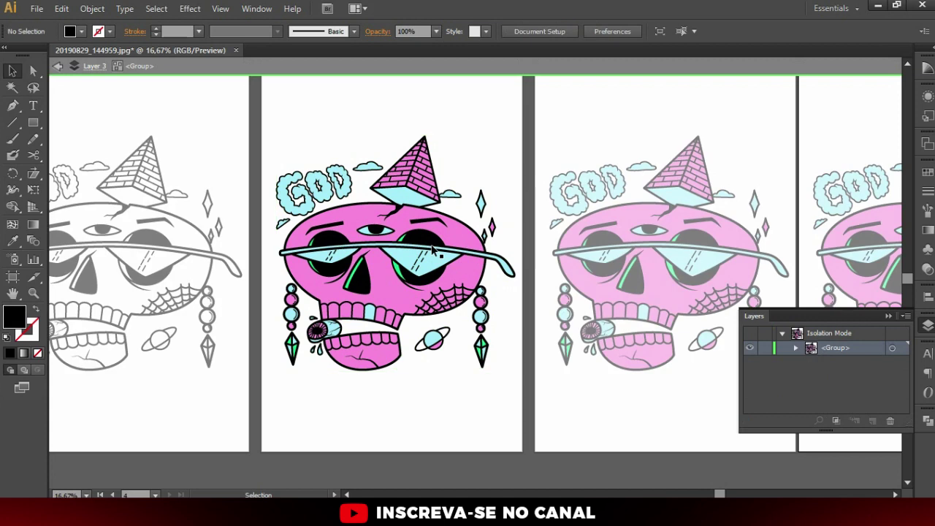
- Reduce the second artboard to pink fills only by cutting them, deleting the rest, and pasting back
scroll(414, 215, "up", 1)
key("y")
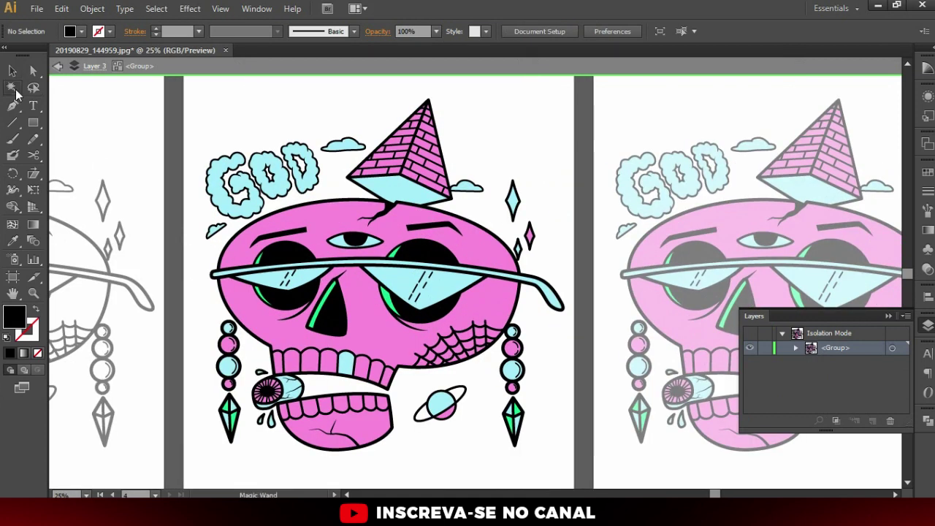
left_click(407, 219)
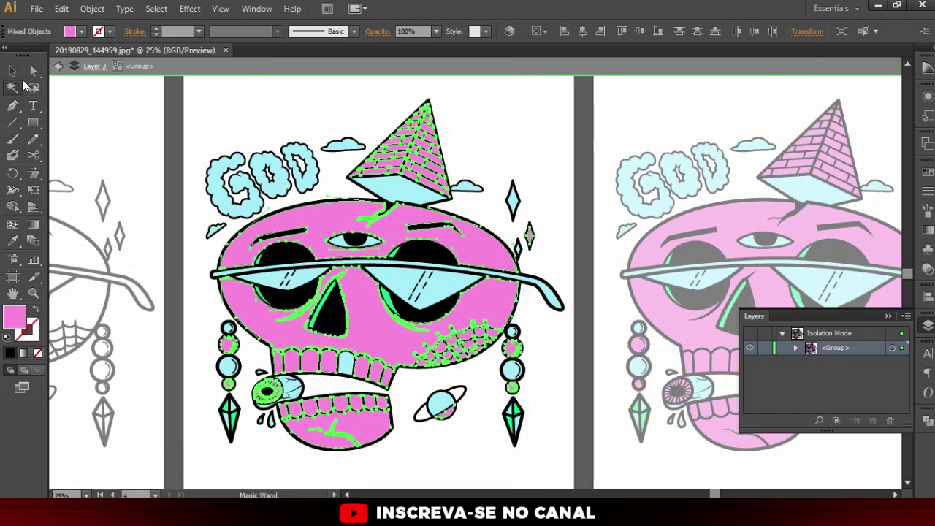
key("Delete")
key("v")
left_click_drag(165, 92, 585, 480)
key("Delete")
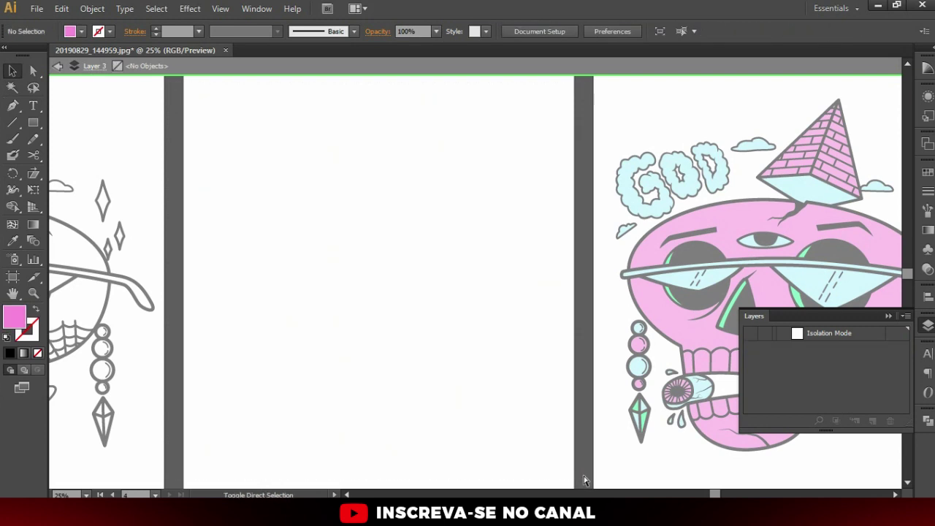
key("ctrl+z")
key("Escape")
- Review the pink-only skull on the second artboard and select the third artboard's skull
left_click_drag(597, 372, 386, 316)
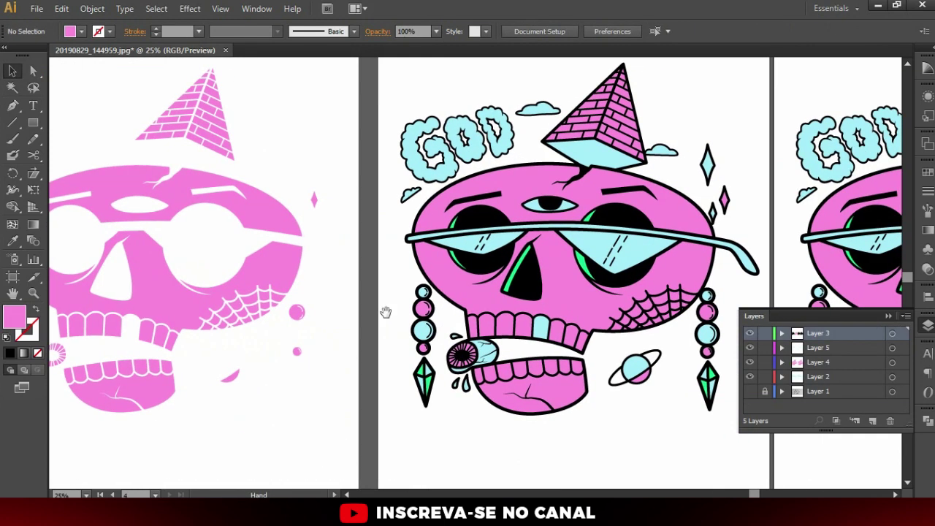
double_click(573, 191)
scroll(406, 199, "up", 2)
key("Escape")
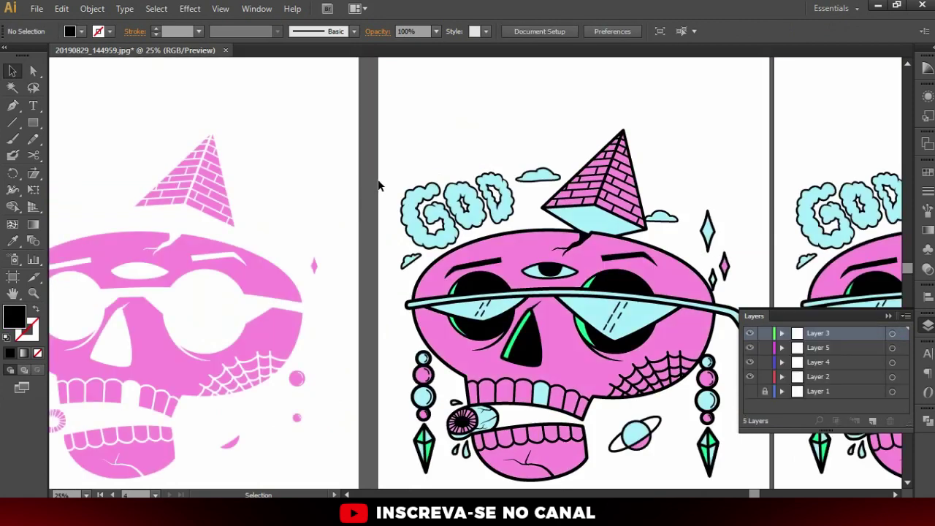
key("ctrl+minus")
left_click(542, 211)
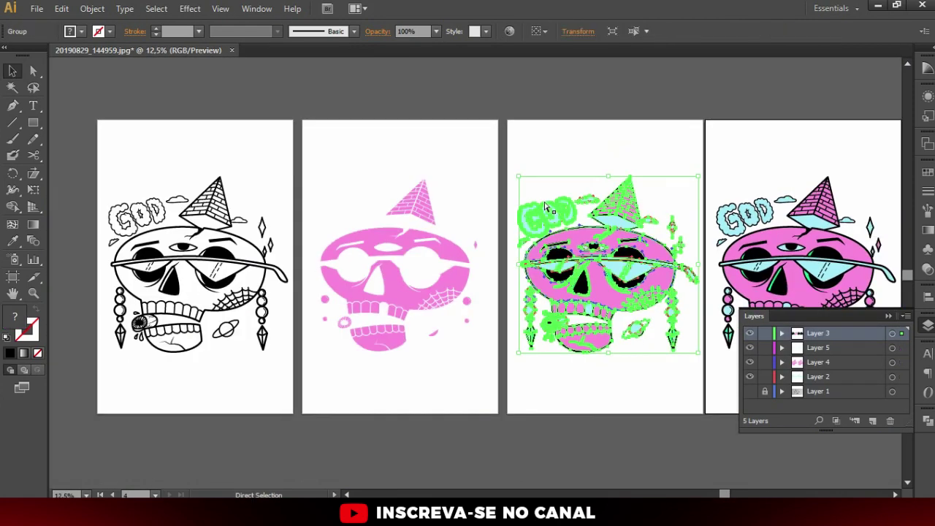
- Isolate the third skull's group, select all its cyan shapes, and hide them
double_click(621, 278)
scroll(673, 274, "up", 1)
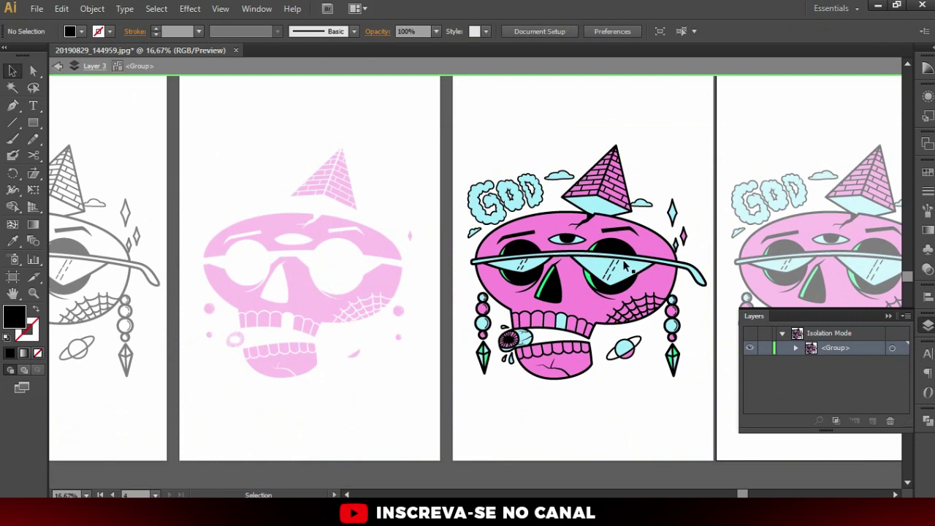
left_click(12, 87)
scroll(584, 208, "up", 1)
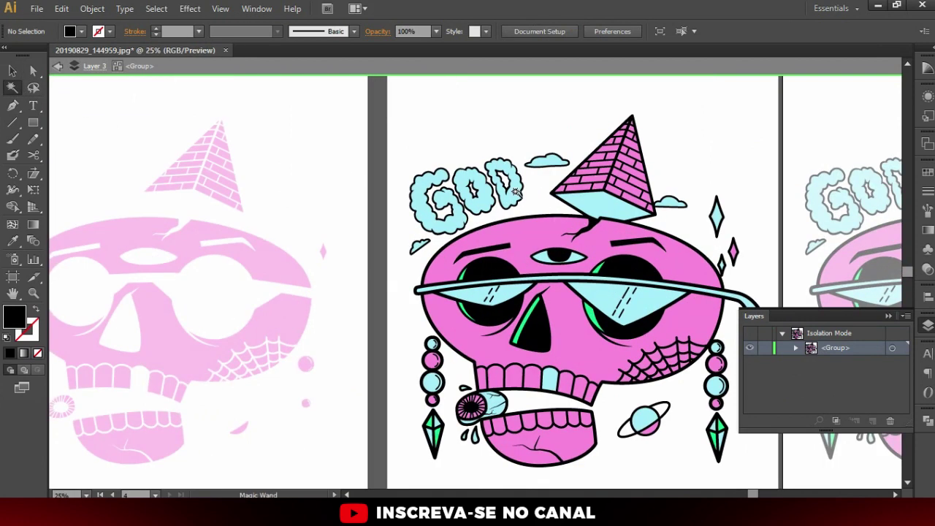
left_click(520, 193)
scroll(541, 241, "up", 1)
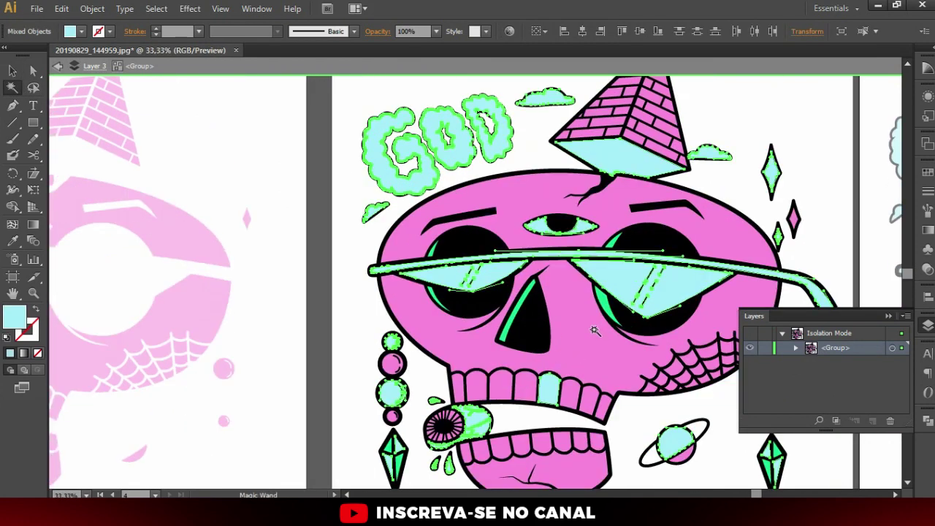
scroll(594, 331, "down", 3)
scroll(550, 340, "down", 1)
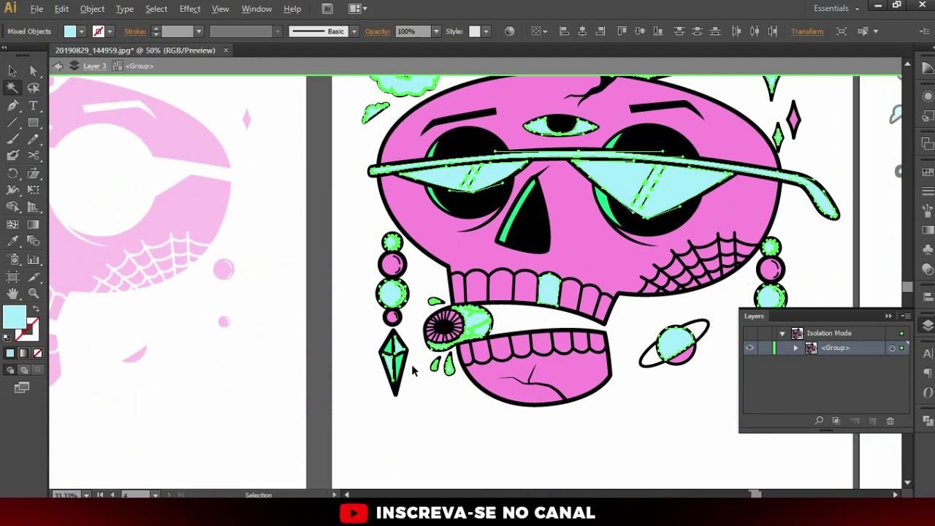
scroll(406, 351, "up", 3)
scroll(409, 344, "down", 4)
scroll(451, 250, "down", 1)
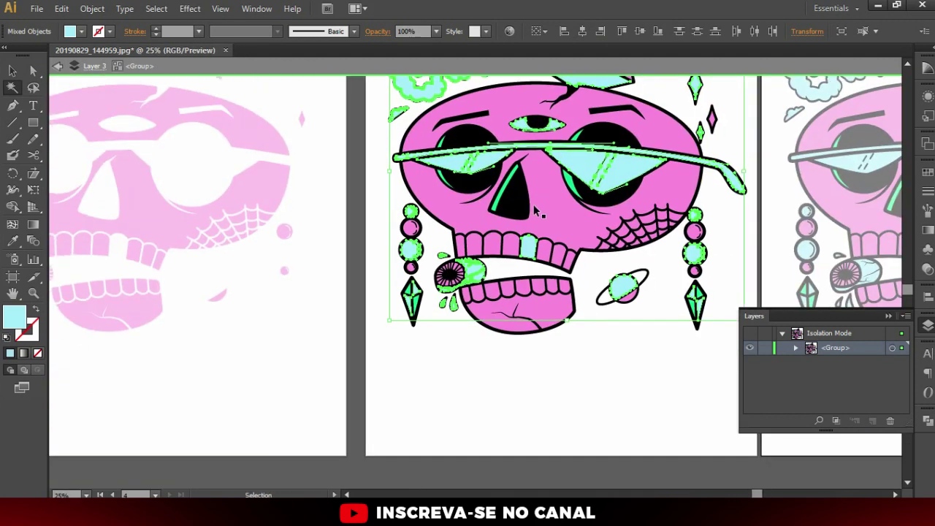
left_click(515, 342)
key("v")
- Delete all remaining non-cyan artwork and exit isolation, leaving only cyan fills
scroll(497, 351, "up", 2)
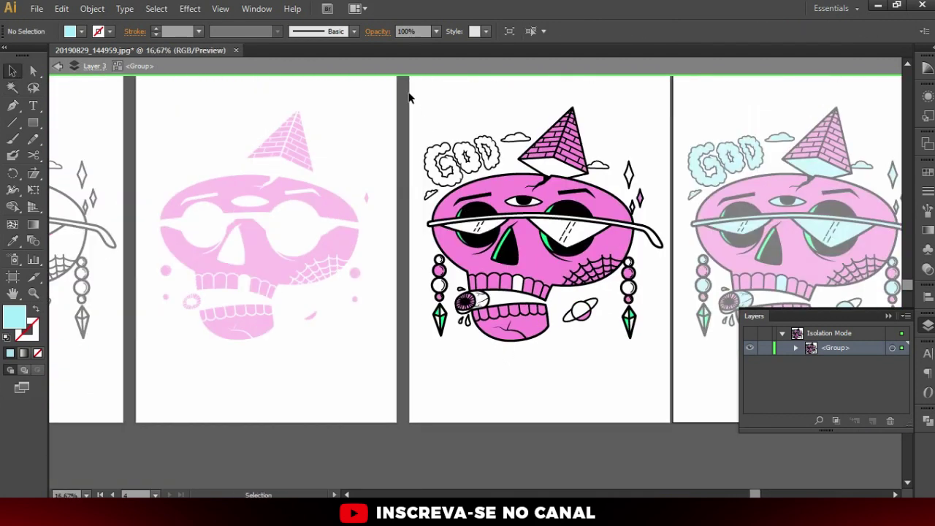
left_click_drag(410, 97, 677, 378)
key("Delete")
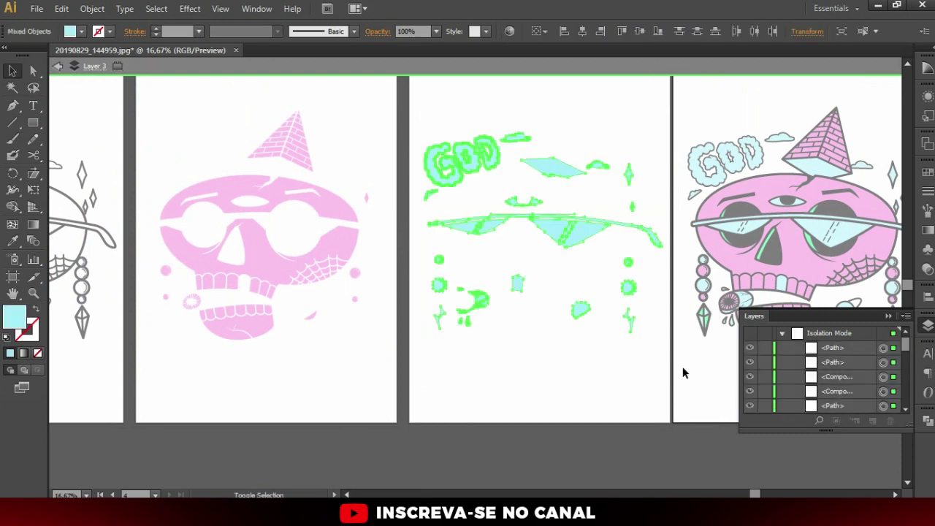
double_click(524, 390)
left_click_drag(654, 382, 283, 328)
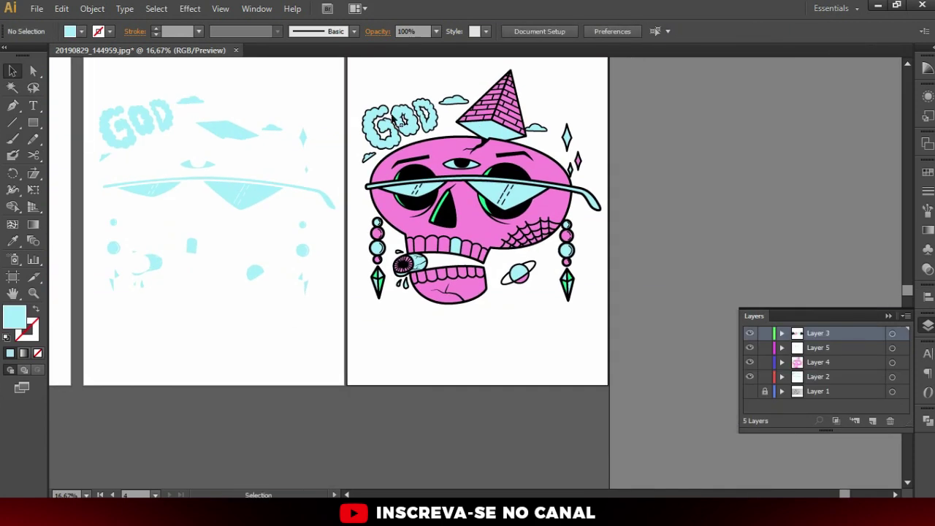
scroll(380, 161, "up", 2)
scroll(365, 201, "down", 1)
- Enter the skull group on the fourth artboard and Magic Wand-select its green shapes
left_click_drag(347, 136, 621, 442)
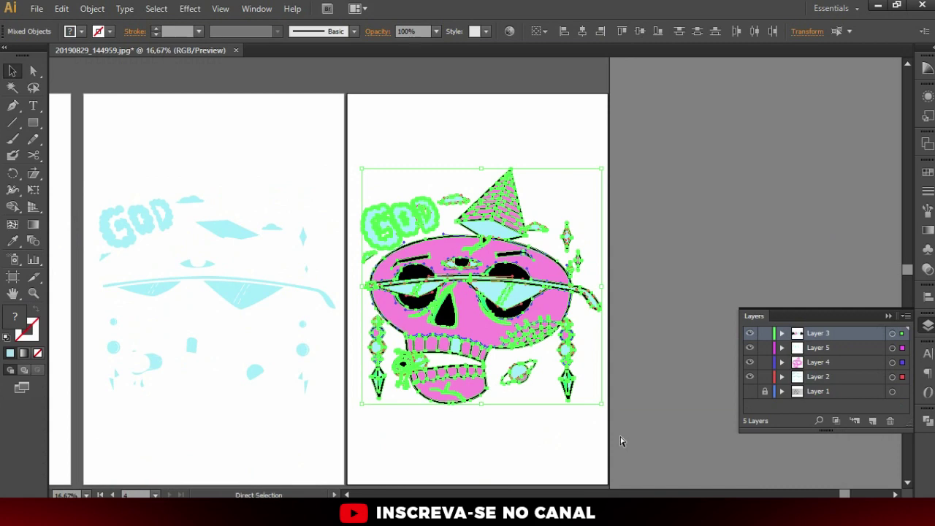
left_click(592, 431)
double_click(420, 370)
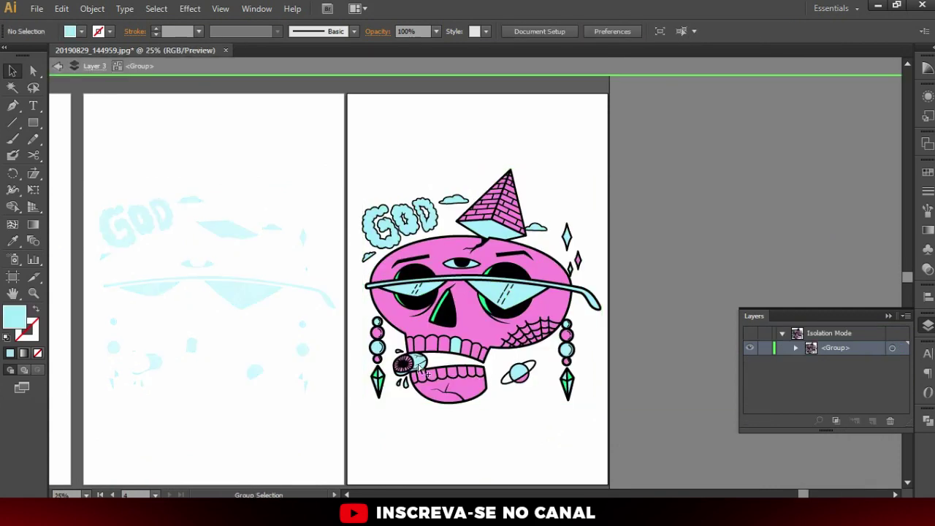
scroll(420, 371, "up", 2)
left_click(10, 89)
scroll(504, 137, "up", 1)
left_click(504, 139)
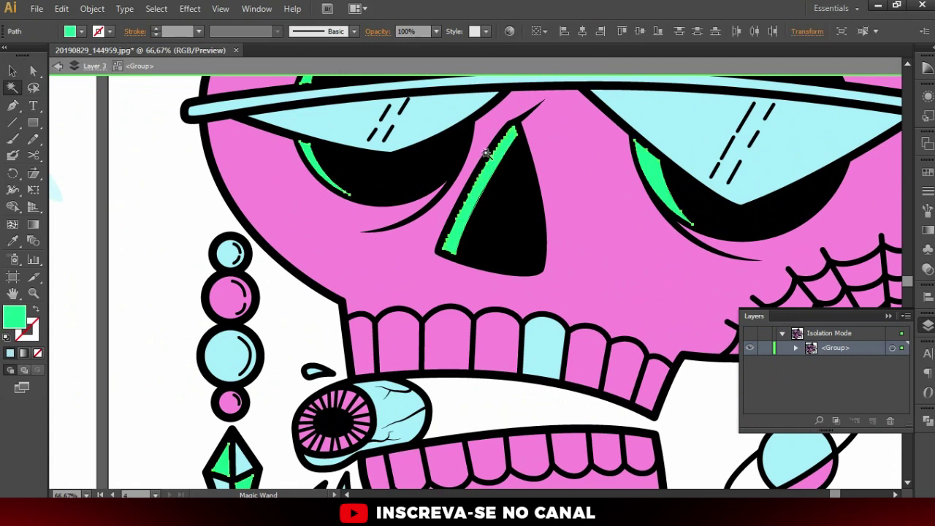
- Hide the green shapes, delete all the other skull artwork, then bring the green back
scroll(419, 234, "down", 4)
key("v")
scroll(677, 228, "right", 3)
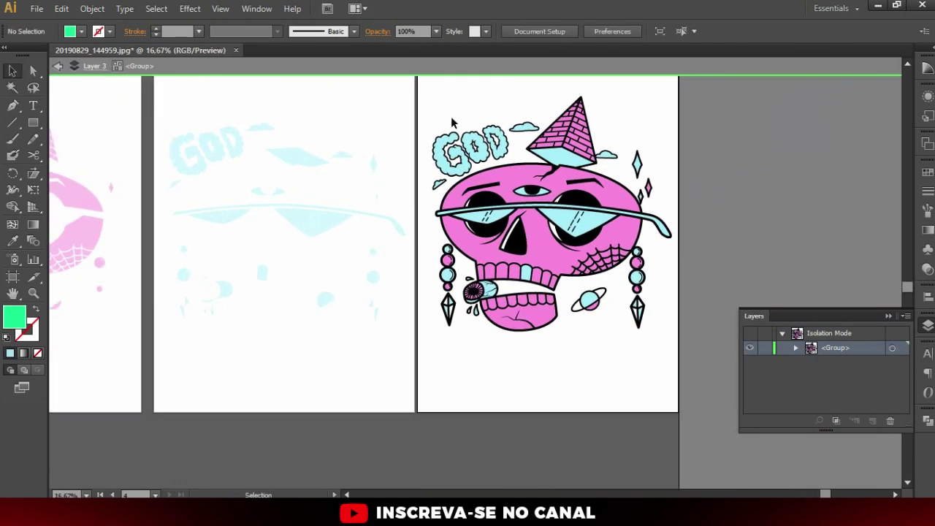
key("ctrl+a")
key("Delete")
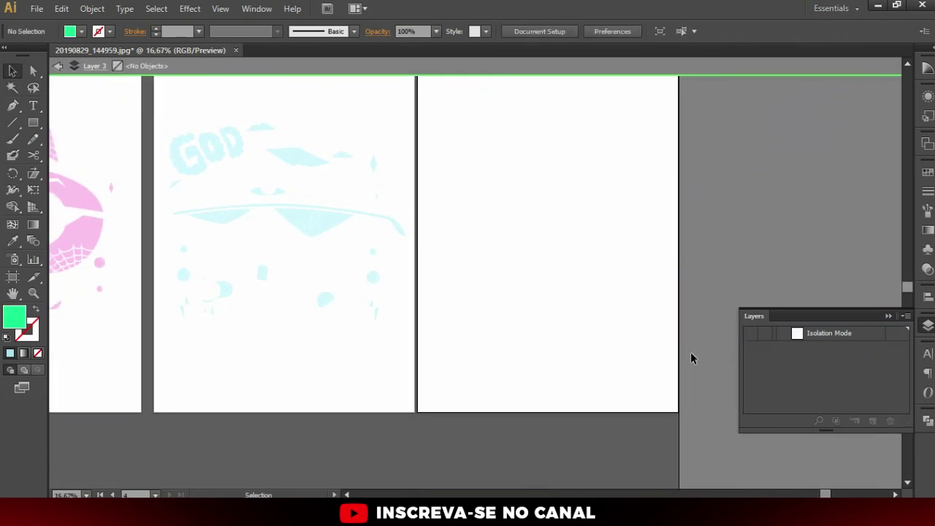
key("ctrl+z")
- Exit isolation, collapse Layers and frame all four artboards in the view
double_click(537, 438)
key("ctrl+minus")
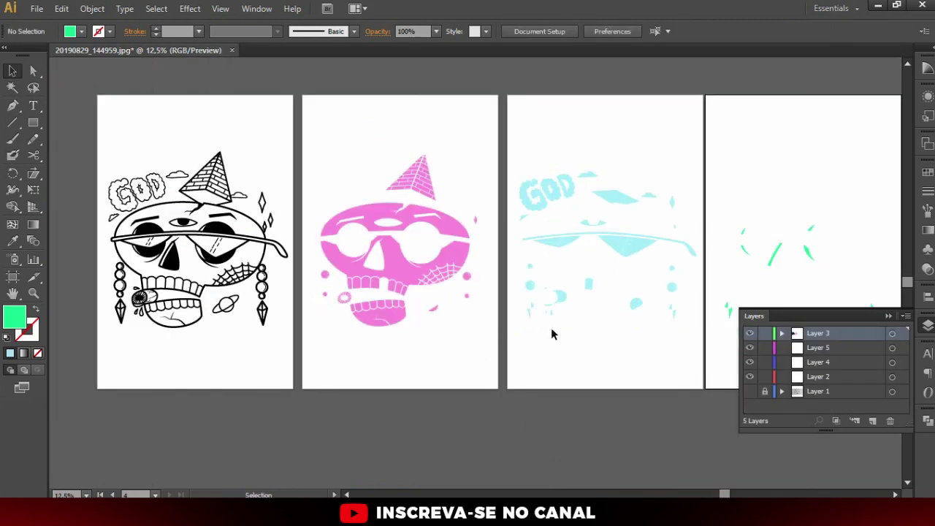
left_click_drag(565, 294, 523, 281)
key("ctrl+minus")
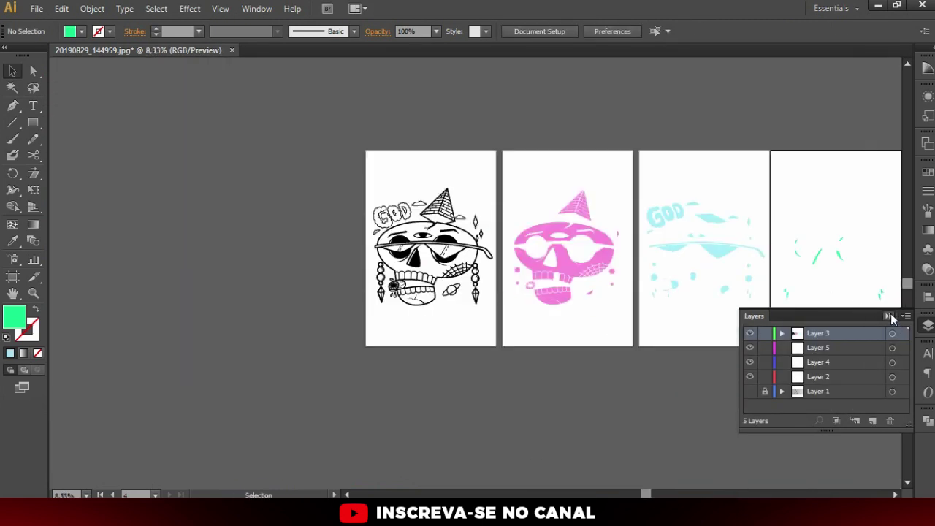
left_click(889, 316)
left_click_drag(738, 252, 563, 240)
key("ctrl+plus")
left_click_drag(462, 261, 423, 271)
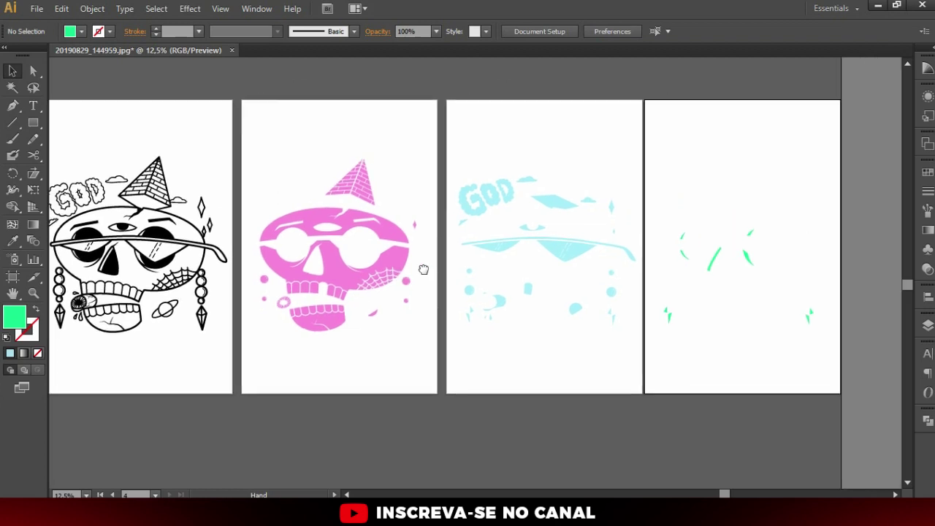
- Save the document as Adobe PDF named estampa on the Desktop (Área de Trabalho)
key("ctrl")
key("ctrl+shift+s")
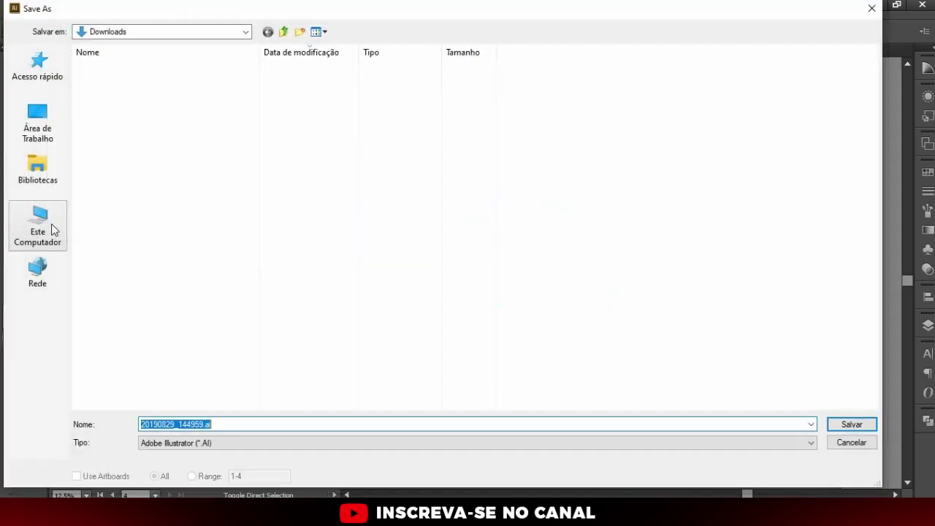
left_click(218, 442)
left_click(217, 474)
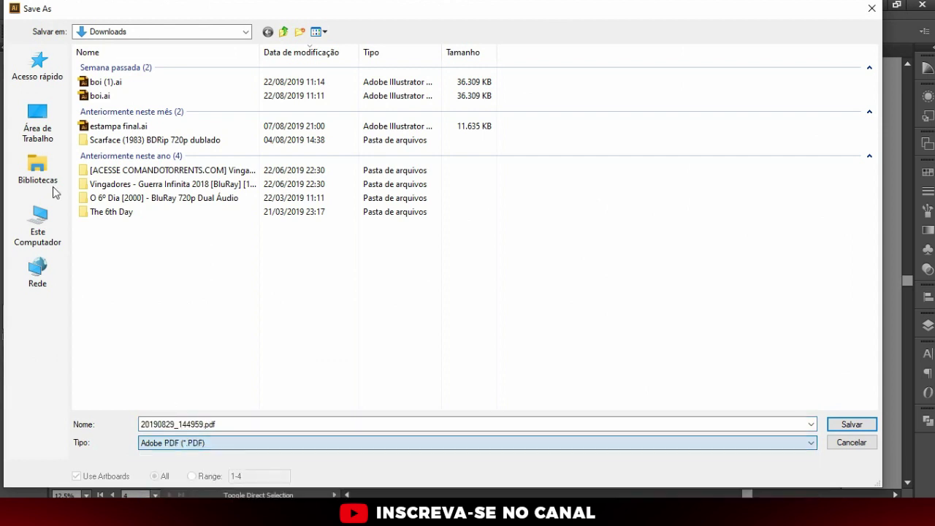
left_click(37, 124)
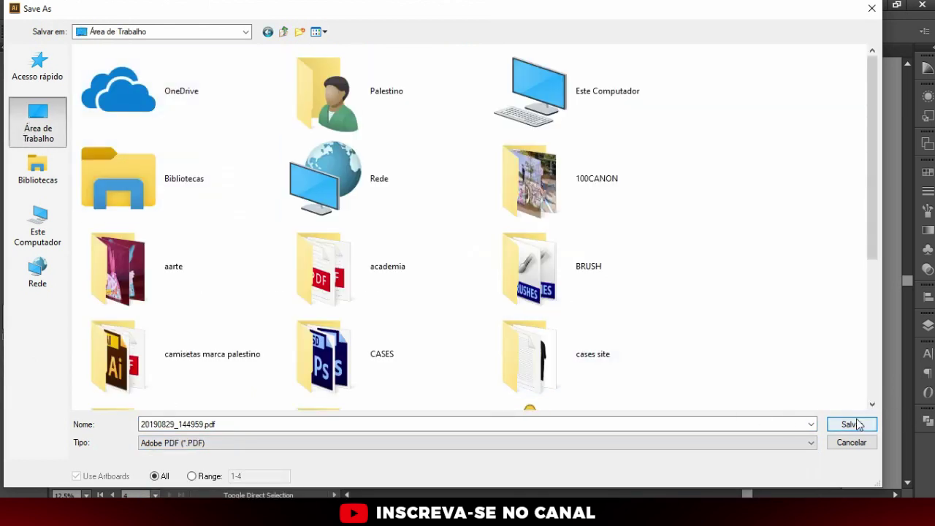
left_click(171, 424)
left_click_drag(203, 423, 73, 400)
type("estampa")
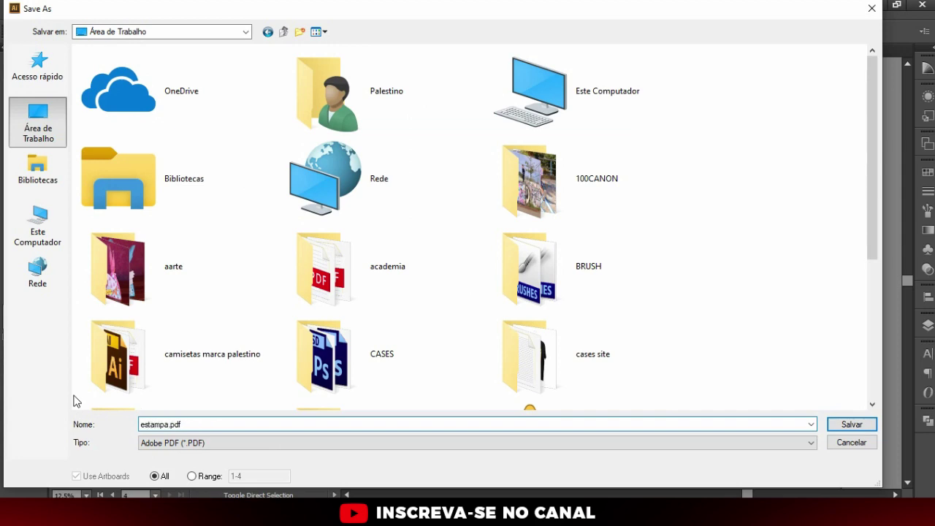
key("Return")
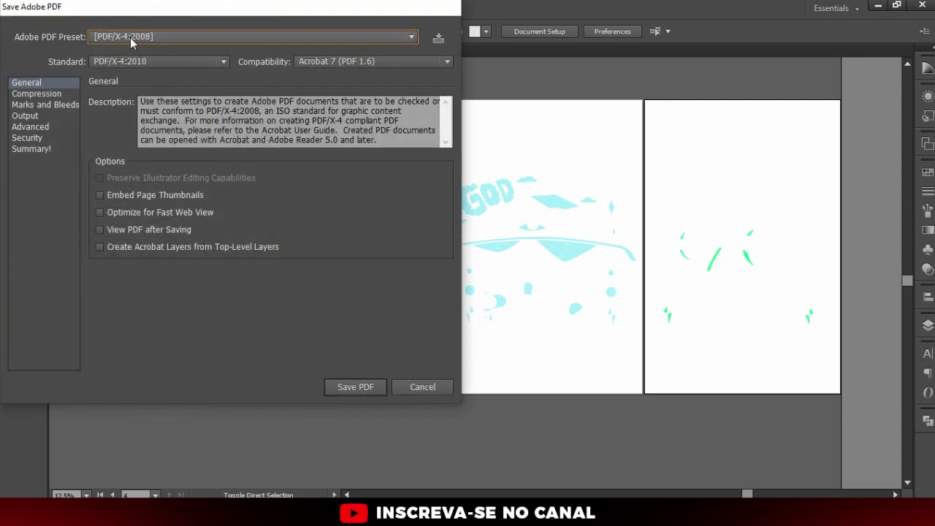
- Turn on all printer's marks, reselect the PDF/X-4:2008 preset and save the four-page PDF
left_click(50, 106)
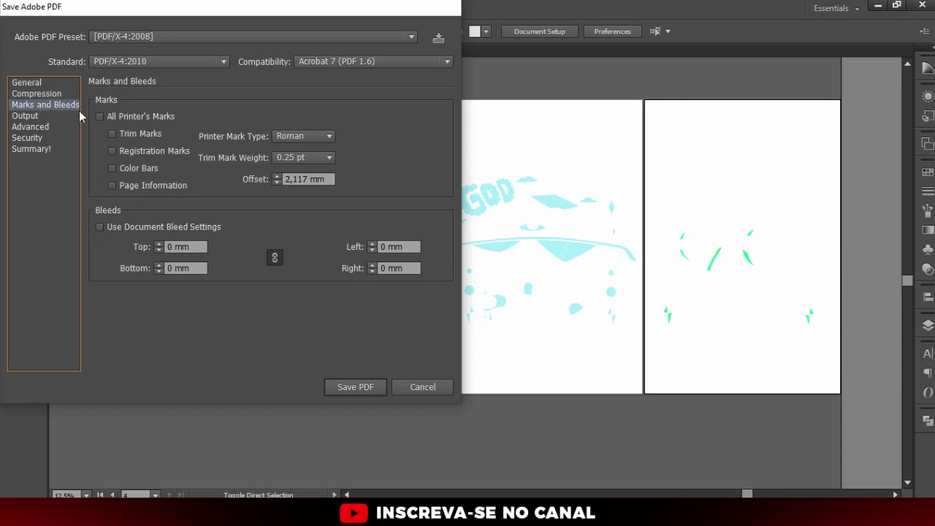
left_click(99, 117)
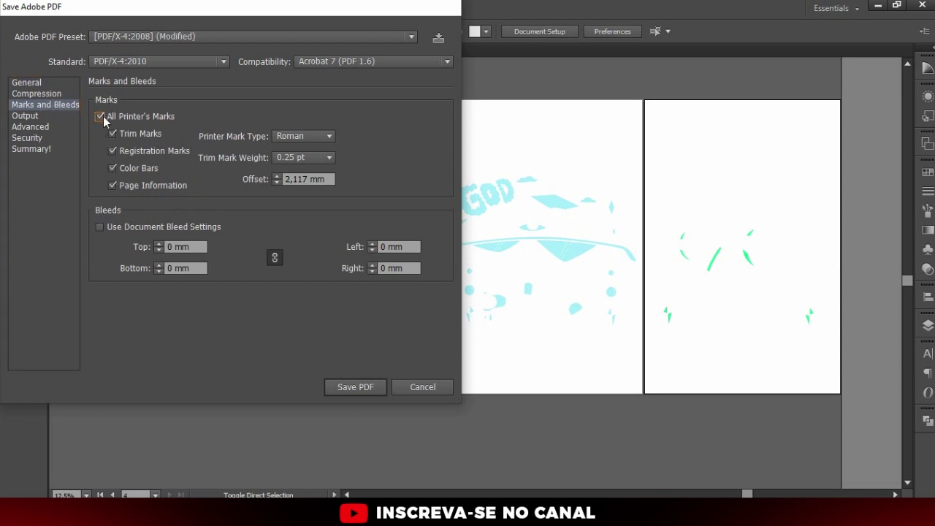
left_click(27, 84)
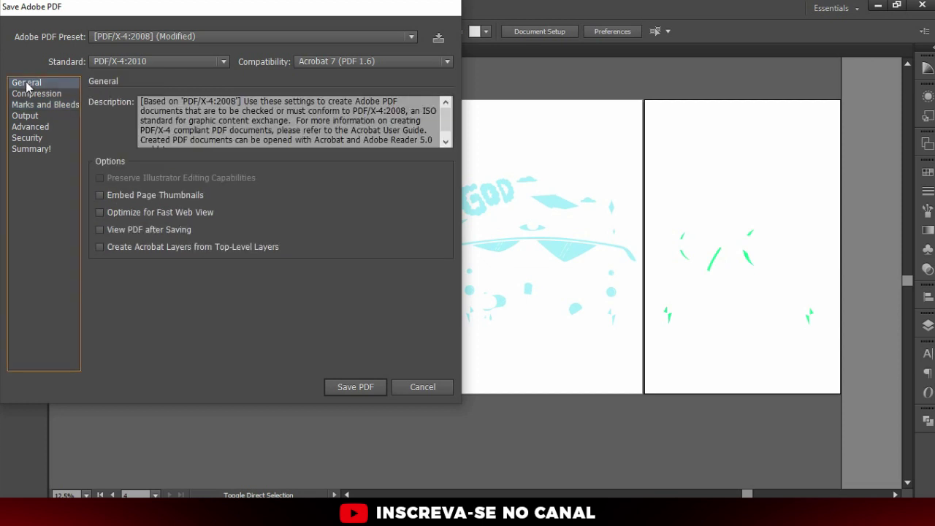
left_click(144, 36)
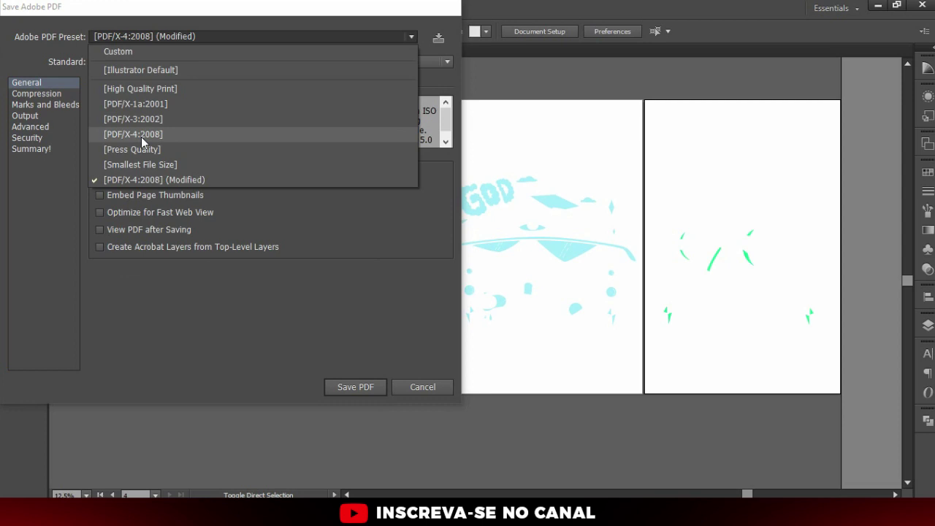
left_click(141, 135)
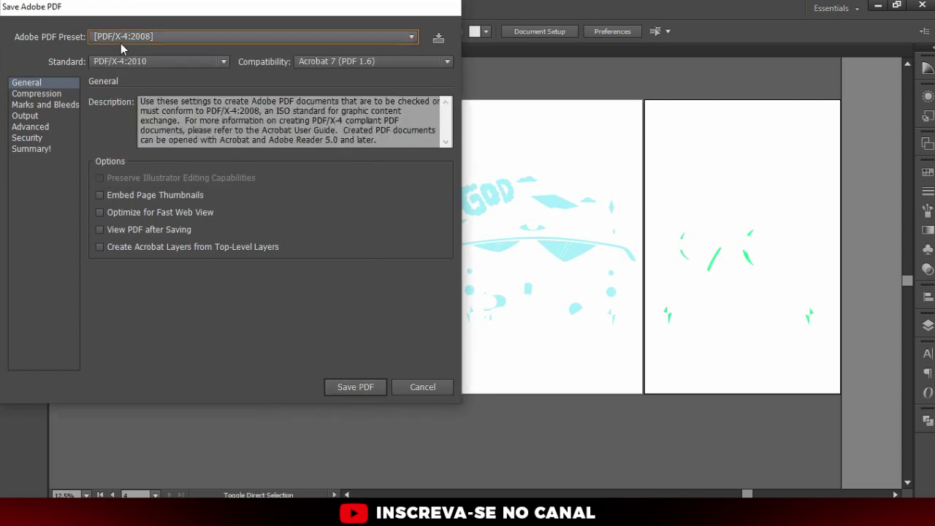
left_click(119, 38)
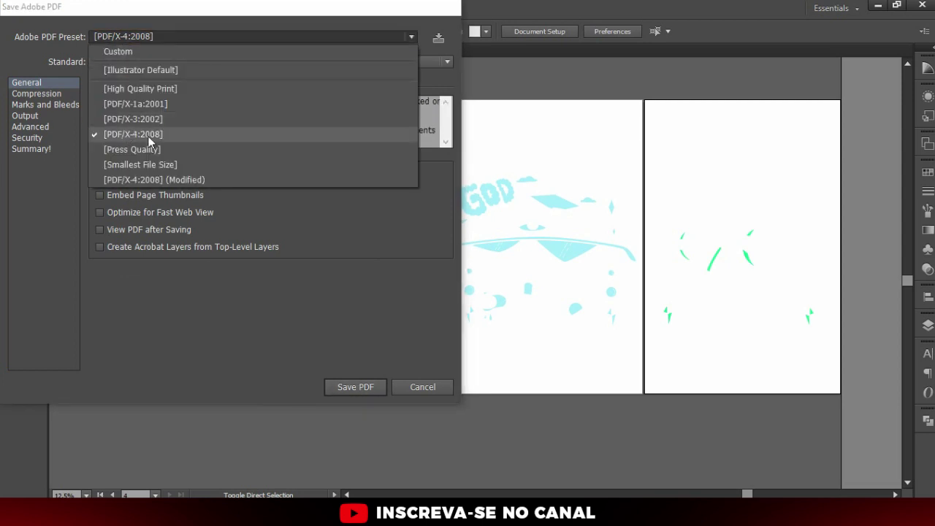
left_click(152, 135)
left_click(358, 387)
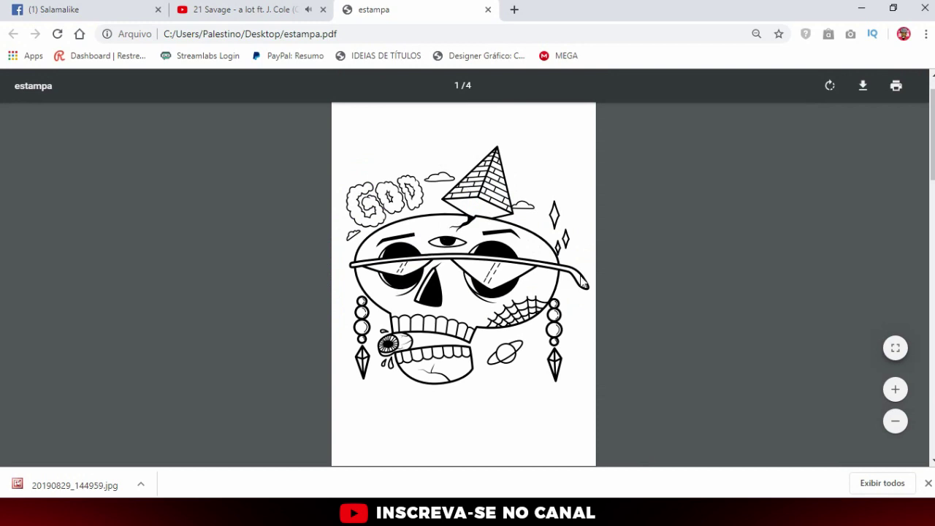
- Scroll through estampa.pdf's line-art, pink, cyan and green pages in Chrome, then back up
scroll(577, 279, "down", 3)
scroll(533, 263, "down", 3)
scroll(531, 260, "down", 2)
scroll(532, 263, "down", 5)
scroll(528, 268, "down", 1)
scroll(521, 225, "down", 4)
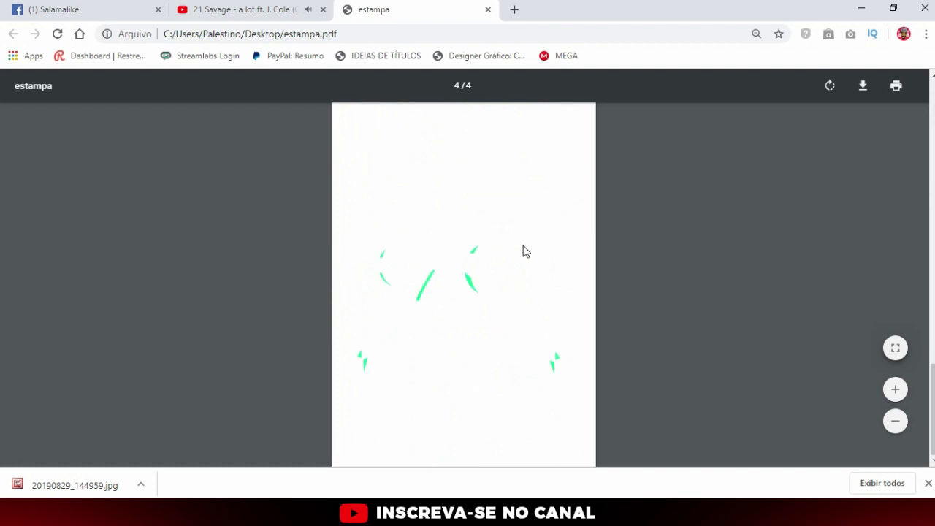
scroll(504, 278, "up", 5)
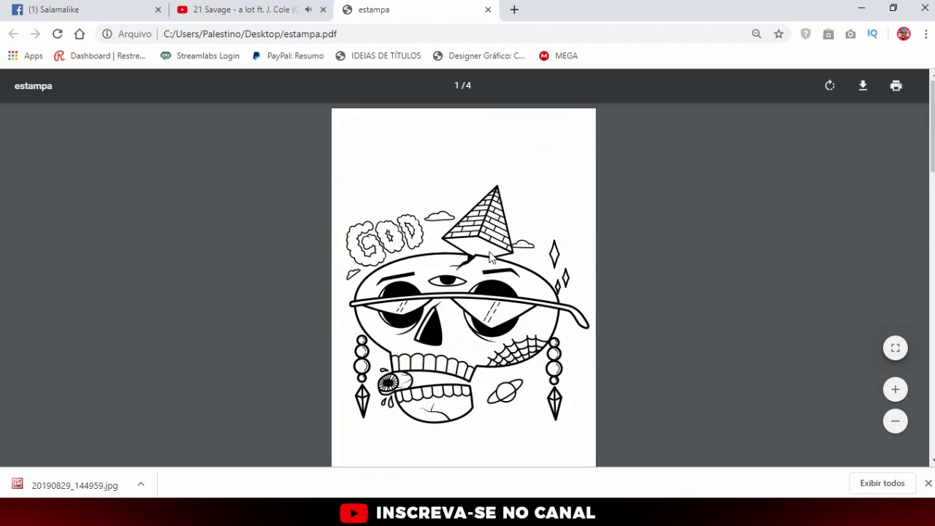